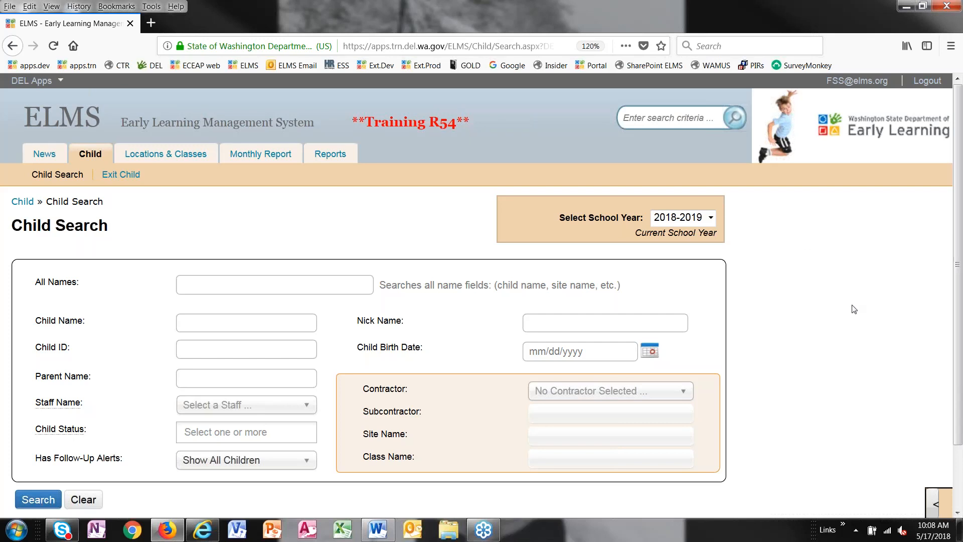
Run an unfiltered child search and open Child/Family Updates for the first child listed in Plum Class at Woodstock Elementary.
scroll(854, 309, "down", 3)
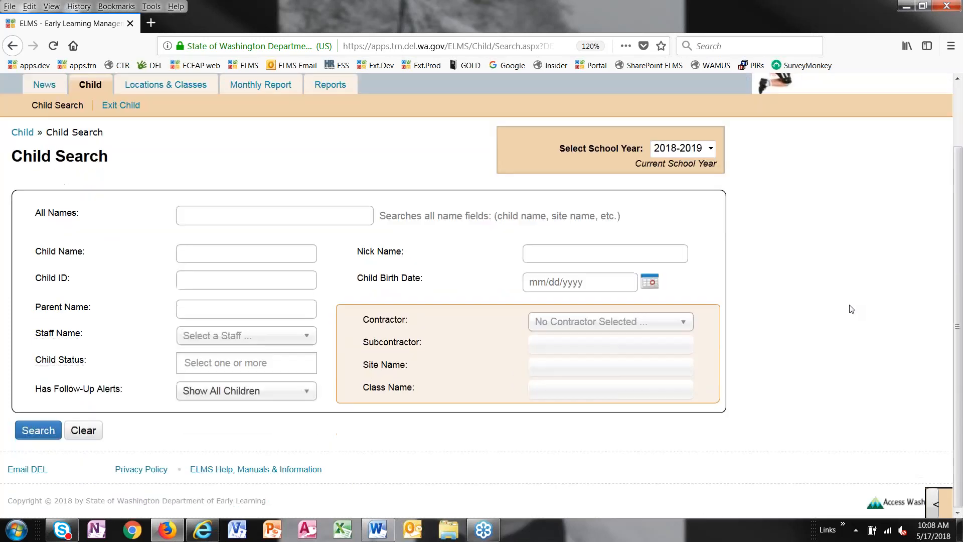
left_click(39, 431)
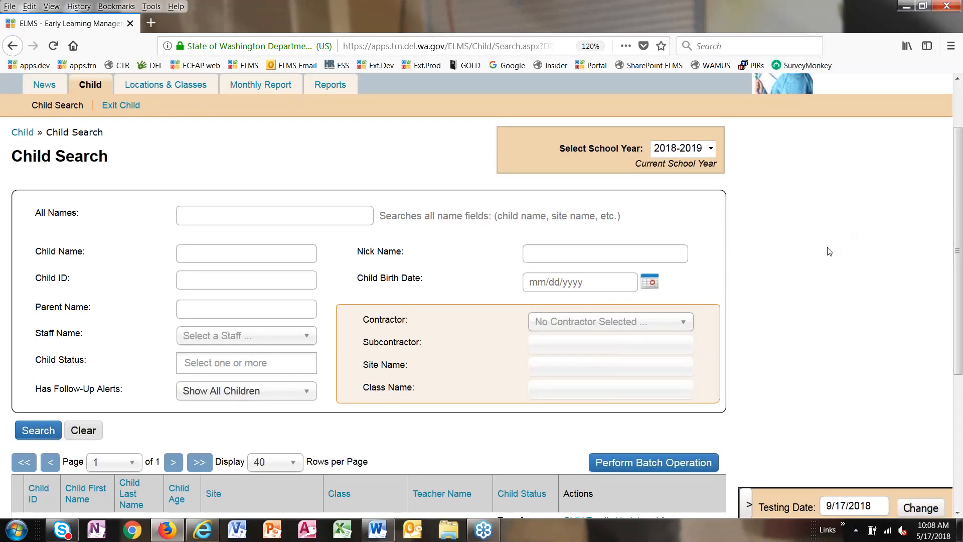
scroll(828, 253, "down", 5)
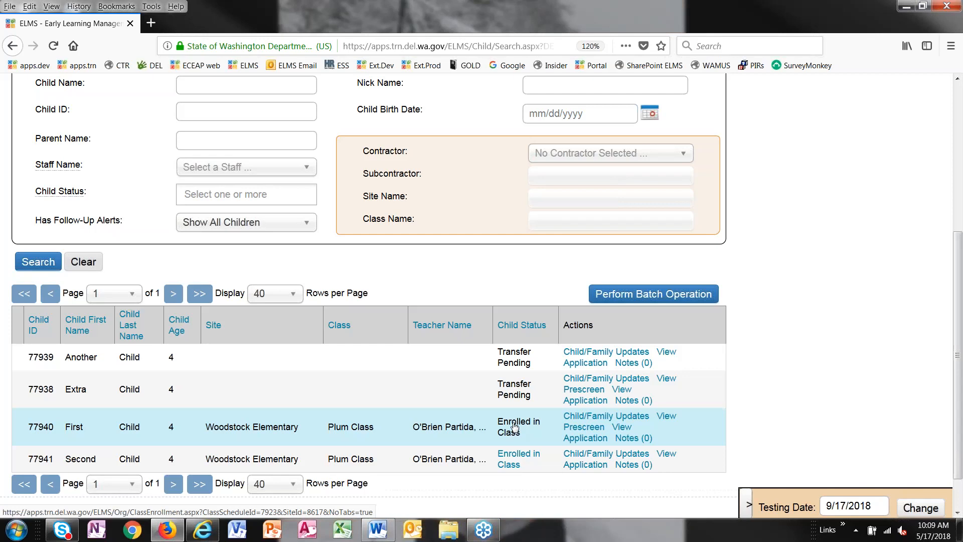
left_click(581, 420)
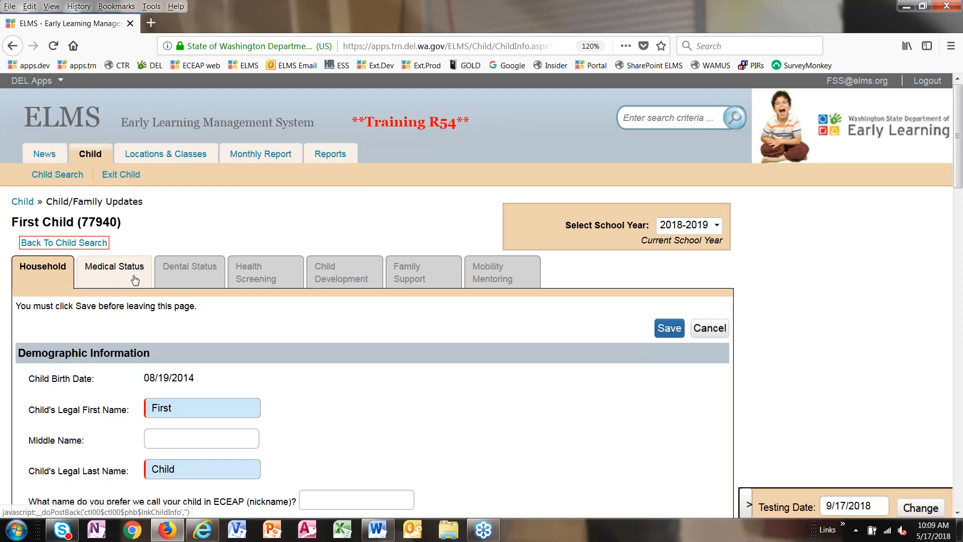
Open the child's Mobility Mentoring record and add a pre-assessment for Household 1.
left_click(490, 273)
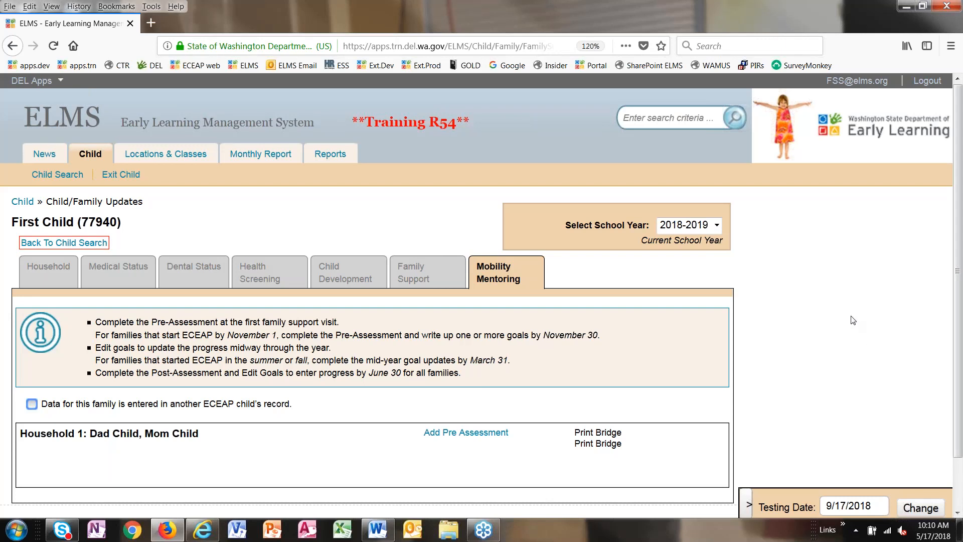
scroll(853, 320, "down", 2)
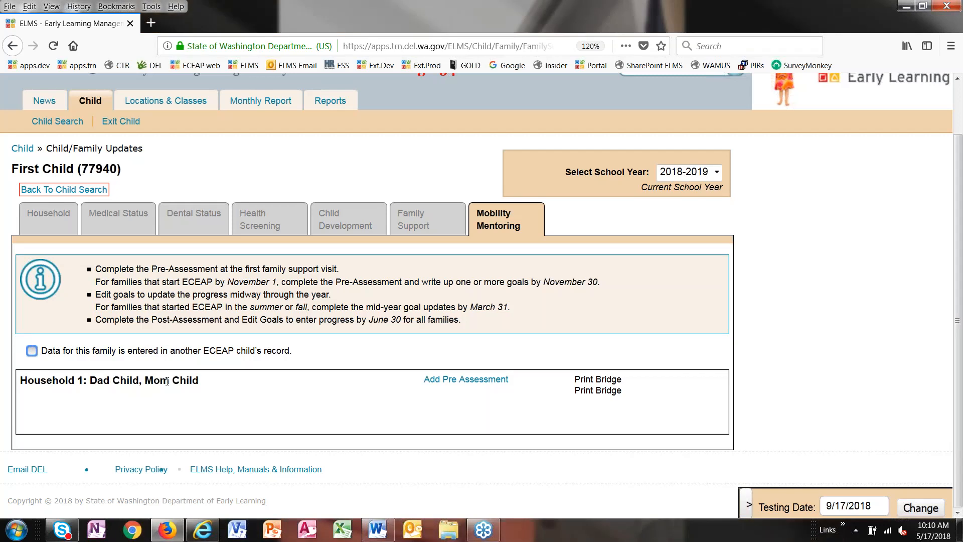
left_click(465, 380)
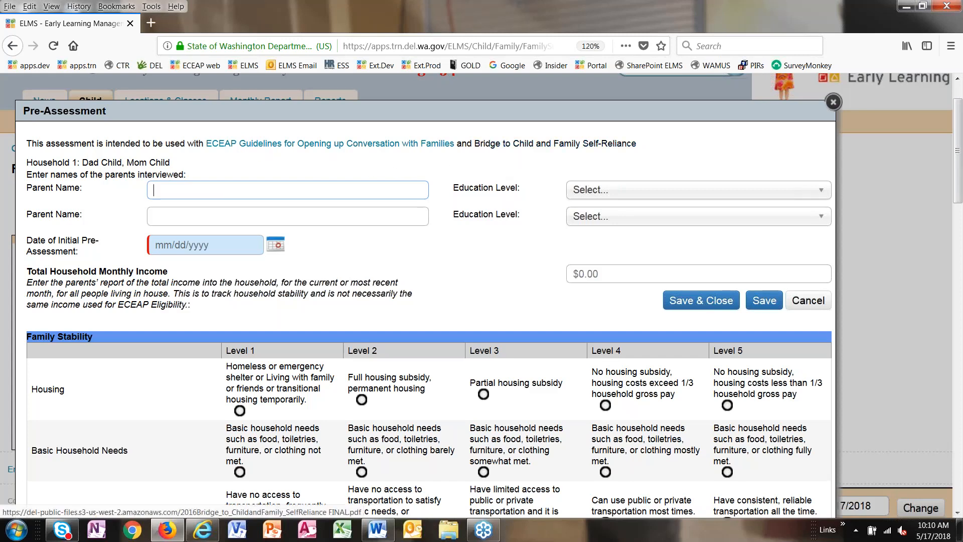
Enter Mom as the first parent interviewed, with the education level Some high school.
left_click(203, 187)
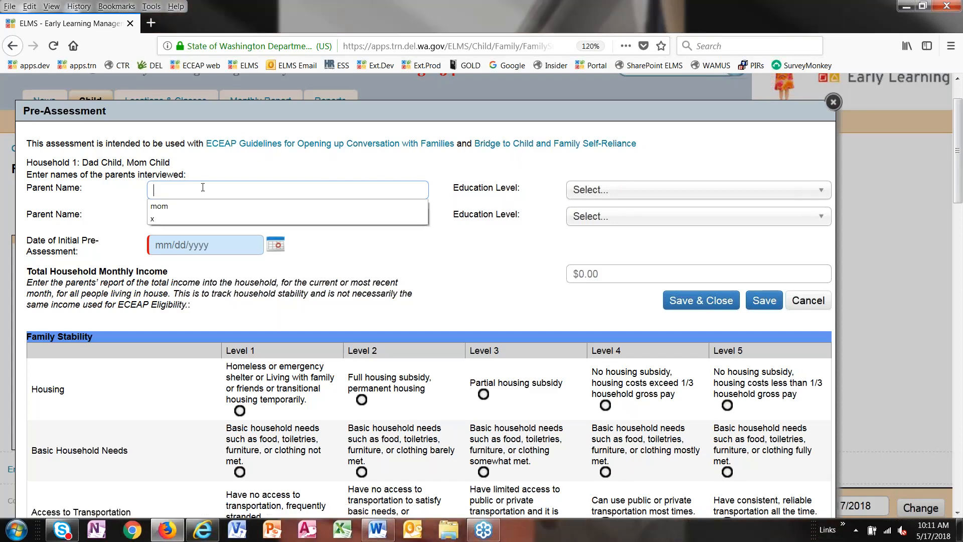
type("Mom")
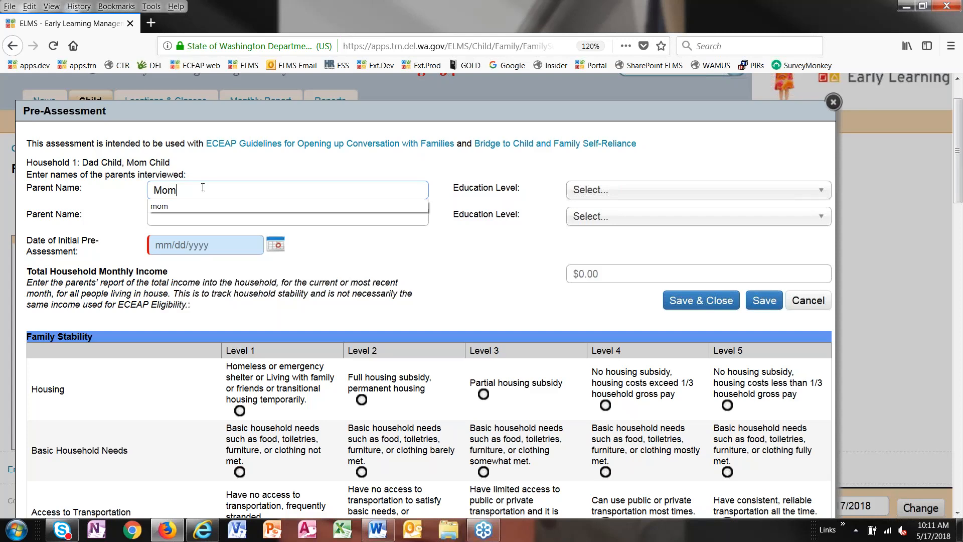
left_click(630, 189)
left_click(602, 234)
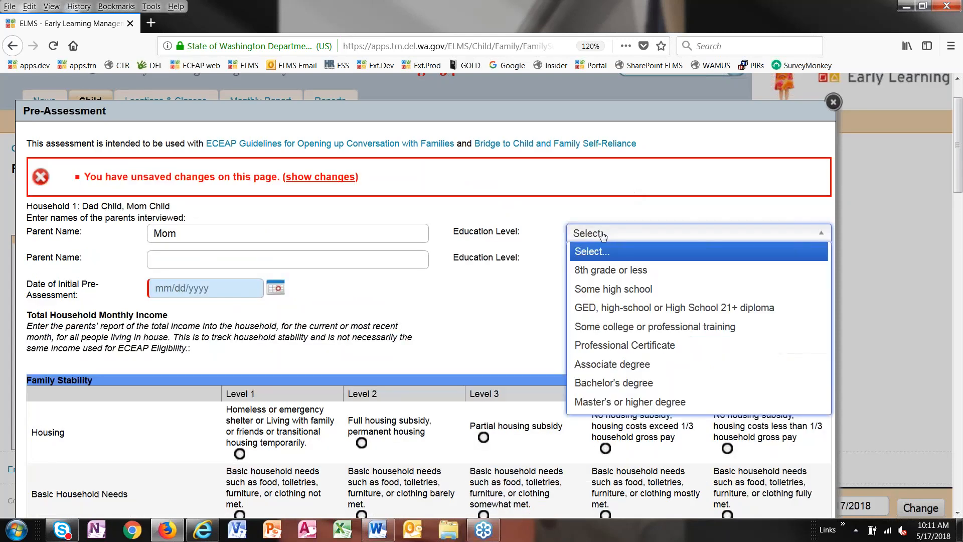
left_click(611, 286)
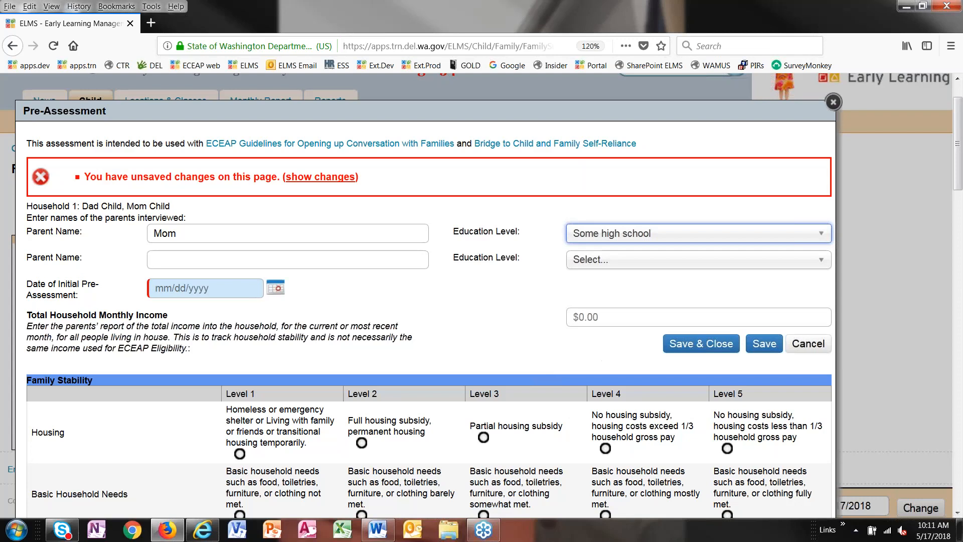
Enter Dad as the second parent interviewed, with the education level GED, high-school or High School 21+ diploma.
left_click(303, 257)
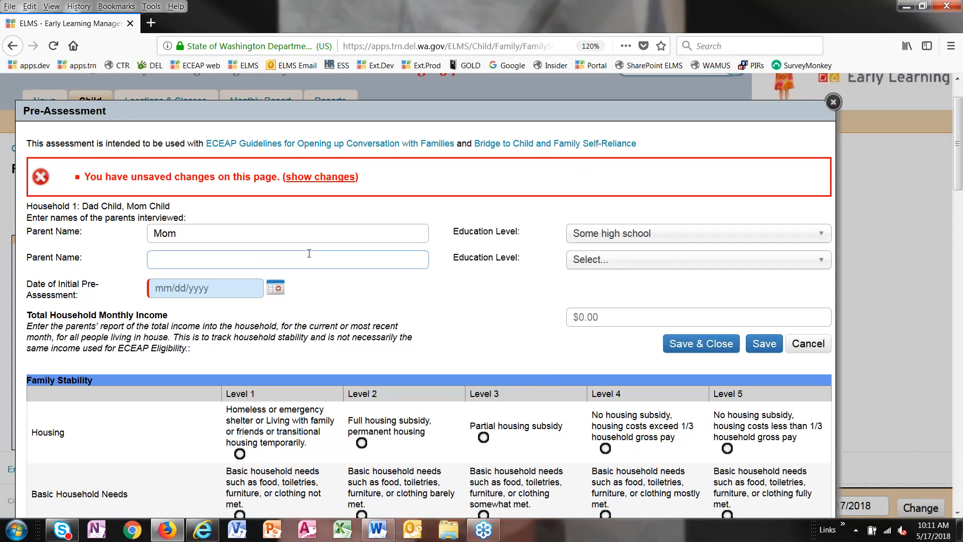
type("Dad")
left_click(618, 266)
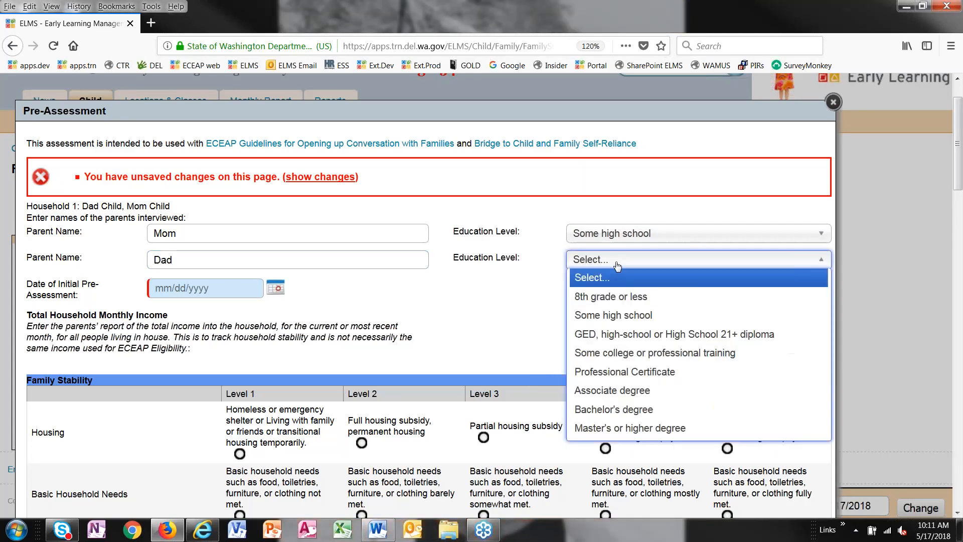
left_click(611, 332)
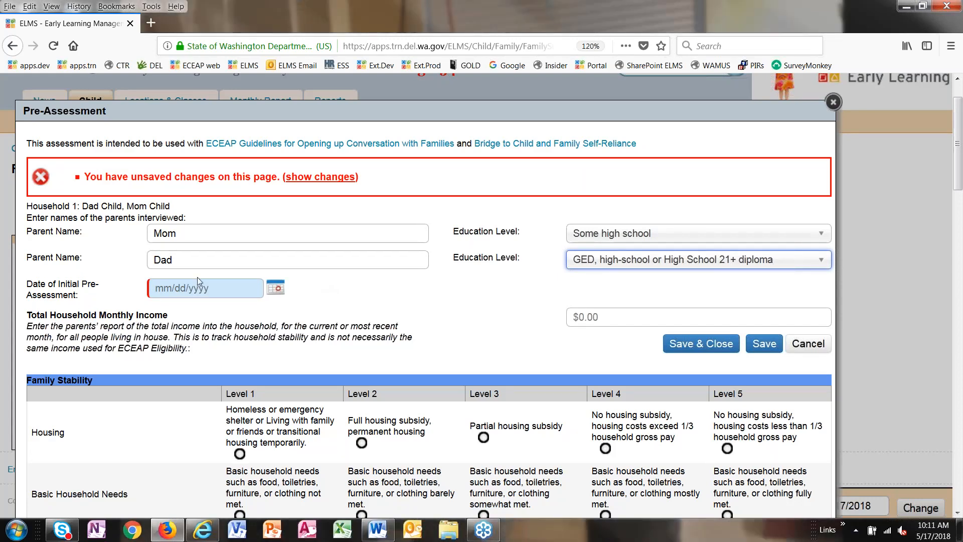
Set the date of the initial pre-assessment to 09/06/2017.
left_click(220, 288)
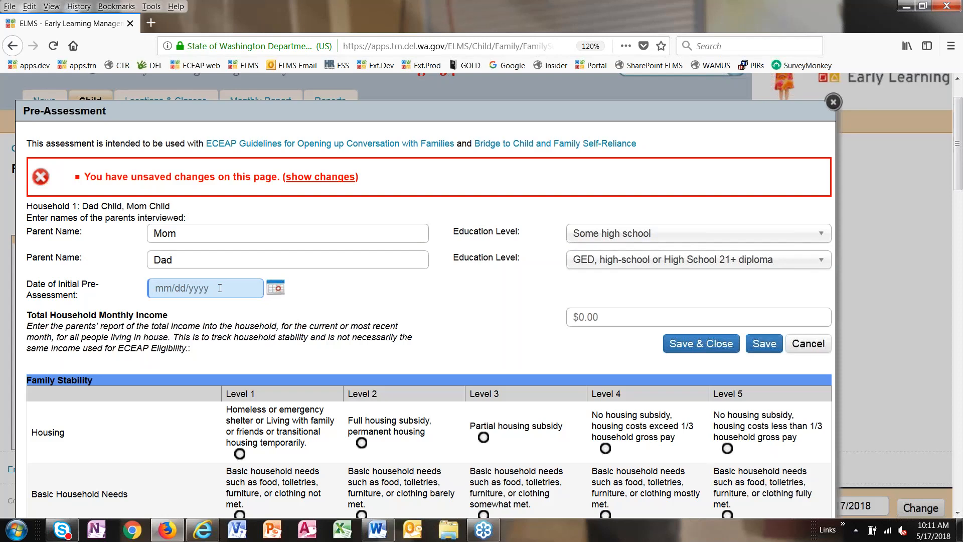
left_click(276, 289)
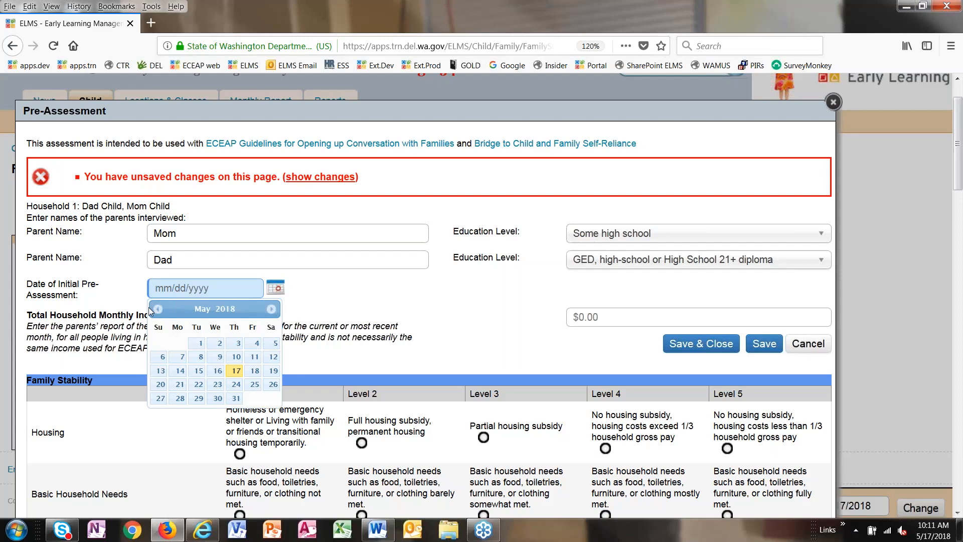
left_click(158, 309)
left_click(158, 309)
left_click(158, 310)
left_click(158, 309)
left_click(158, 309)
left_click(158, 309)
left_click(158, 309)
left_click(158, 309)
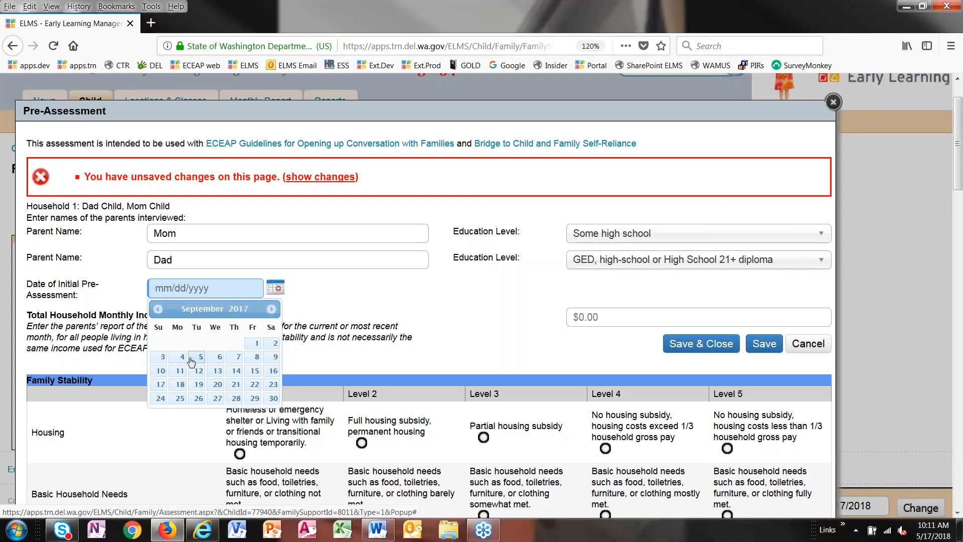
left_click(216, 359)
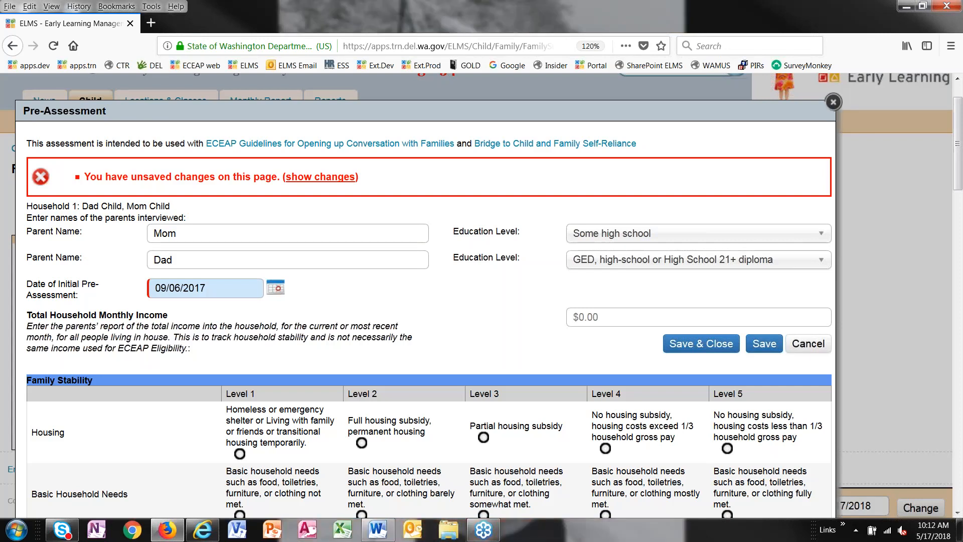
Keep the unsaved entries when asked about leaving the pre-assessment, and save and close it.
left_click(831, 104)
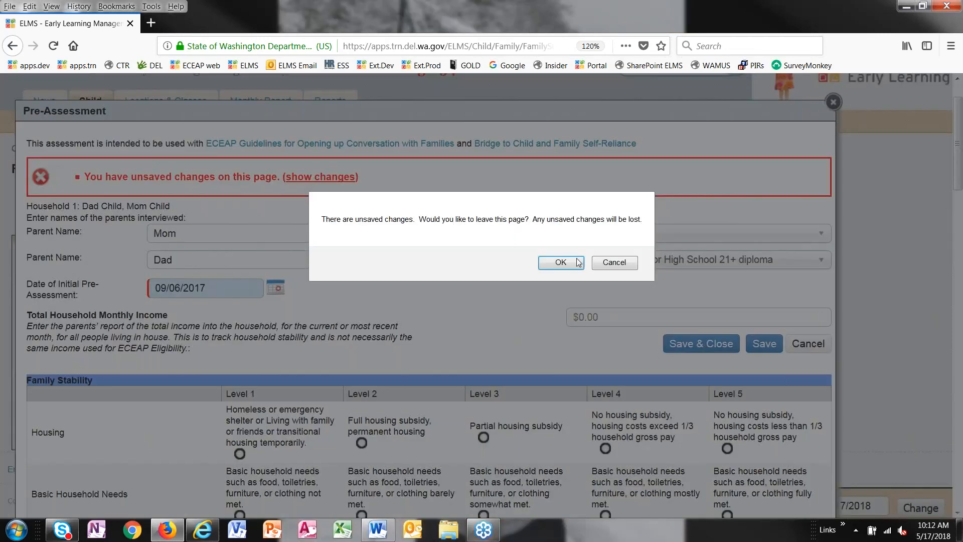
left_click(617, 264)
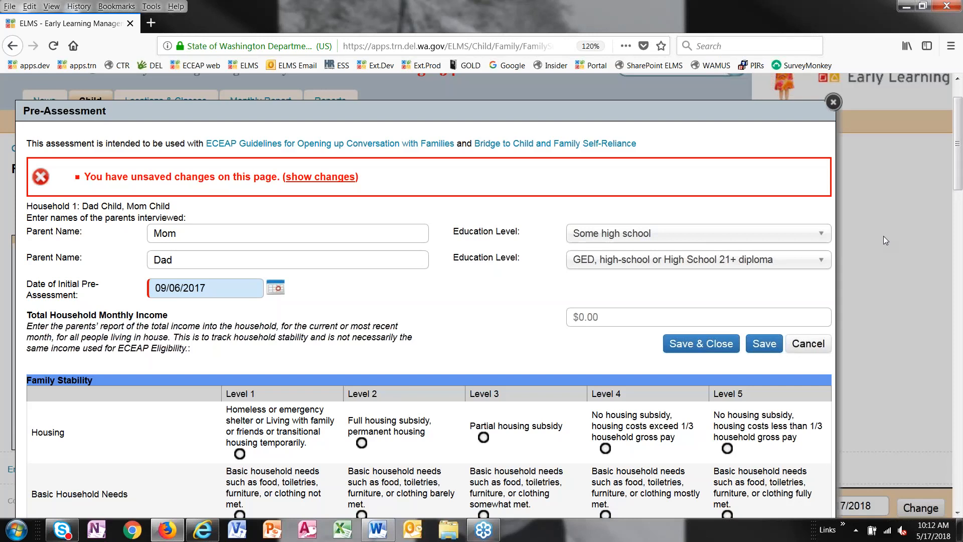
scroll(884, 236, "down", 1)
scroll(883, 251, "down", 15)
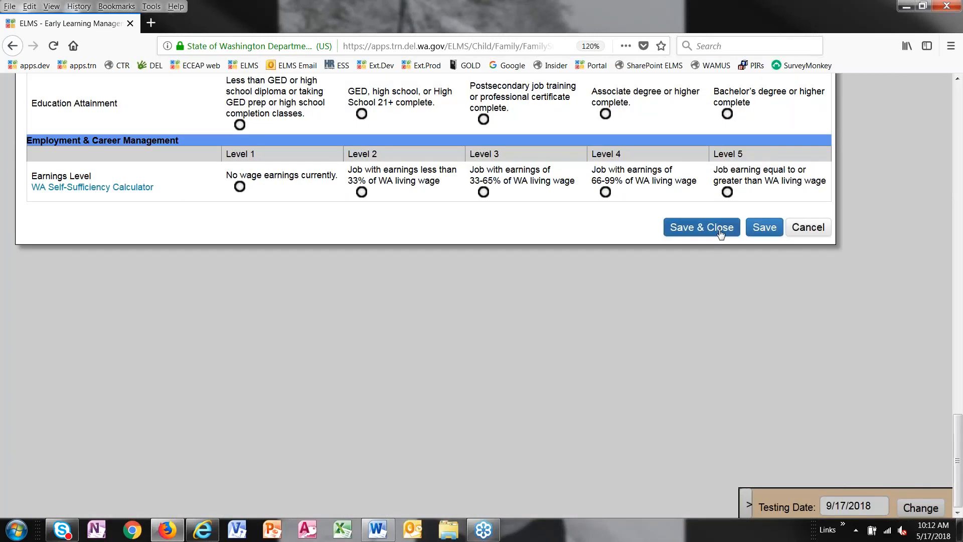
left_click(720, 234)
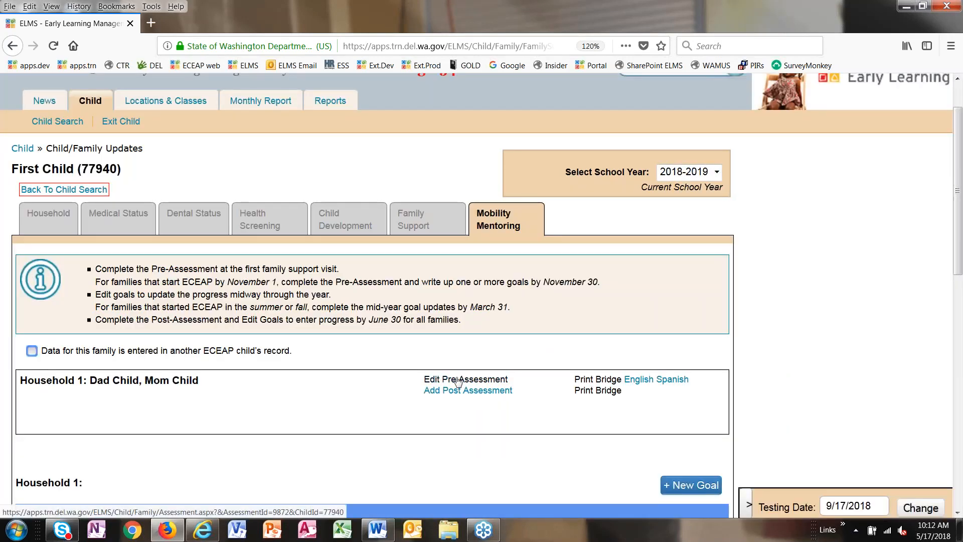
Reopen the Household 1 pre-assessment for editing and set the total household monthly income to $1300.
left_click(458, 380)
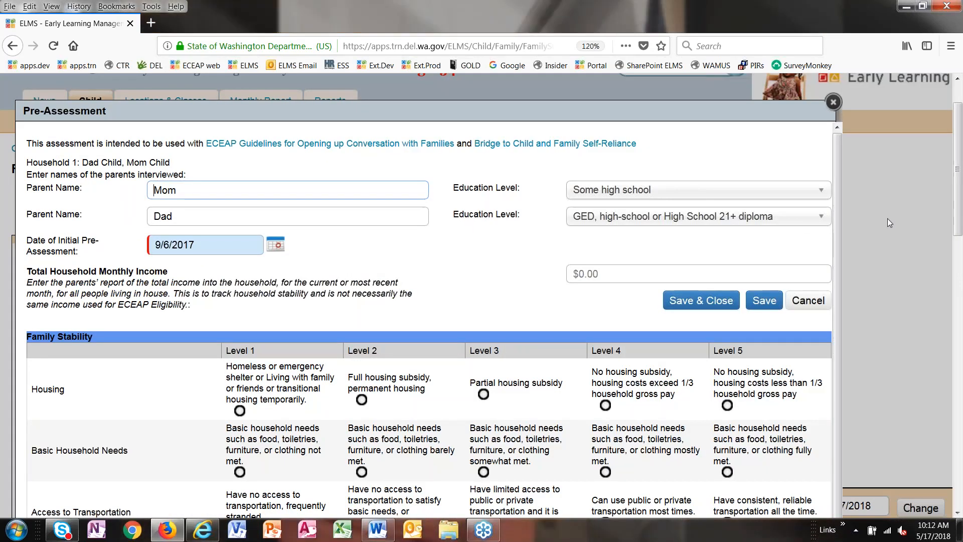
scroll(887, 218, "down", 2)
scroll(764, 241, "down", 1)
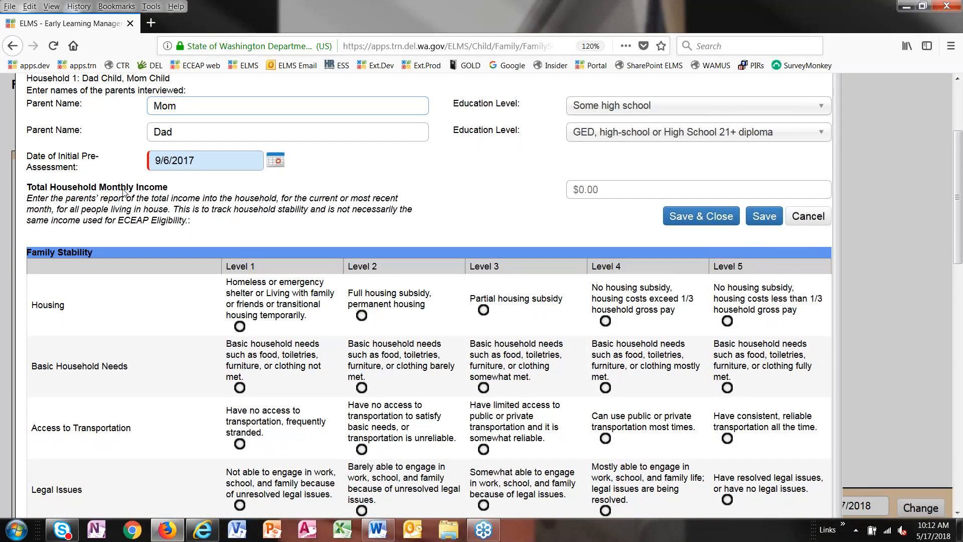
left_click(612, 190)
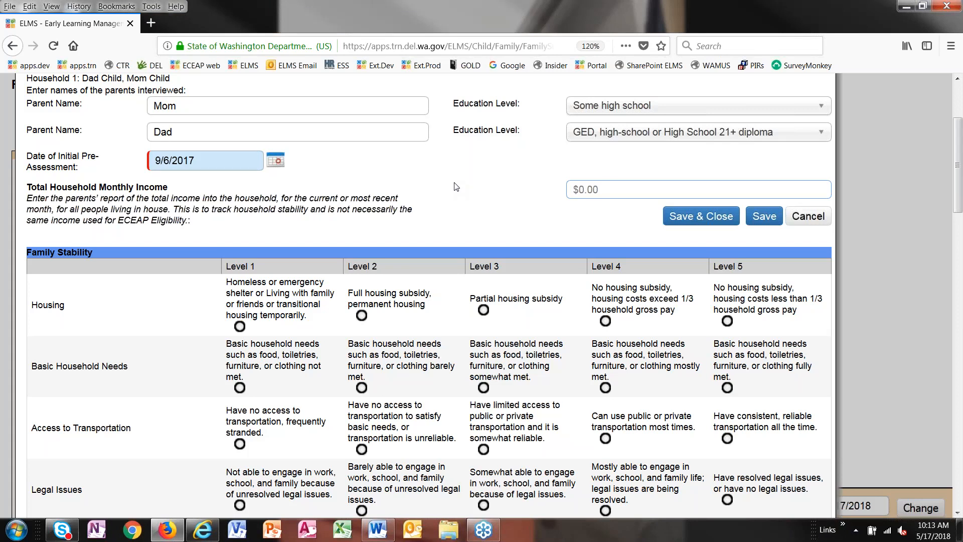
type("$")
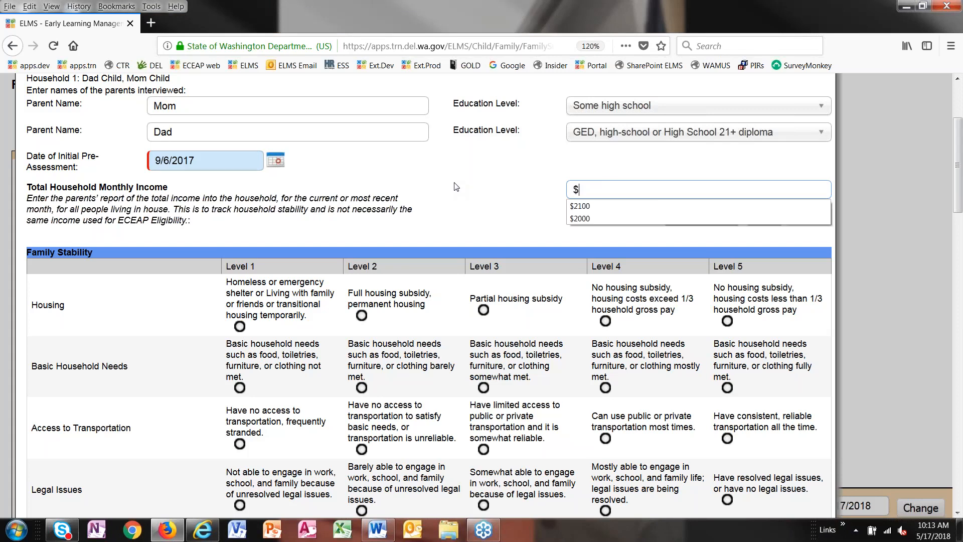
type("1300")
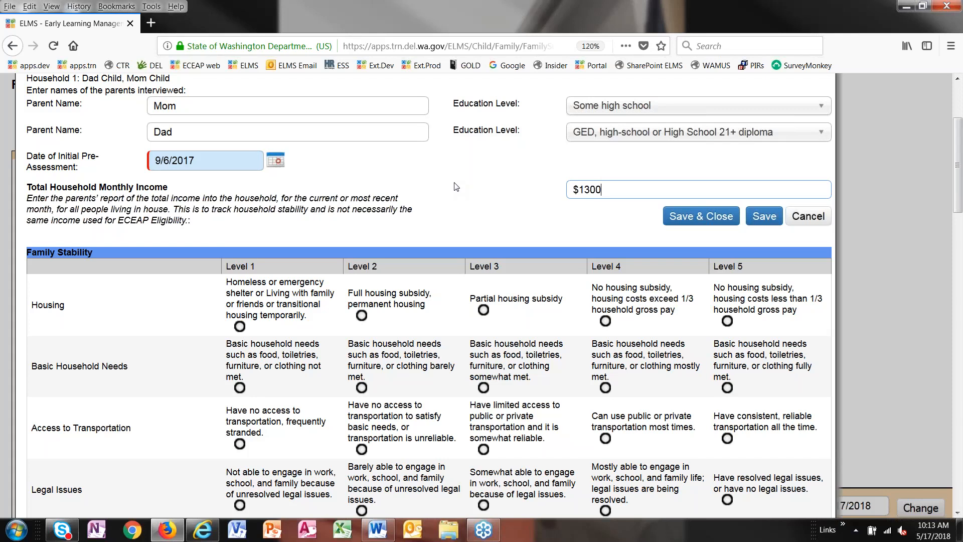
left_click(522, 218)
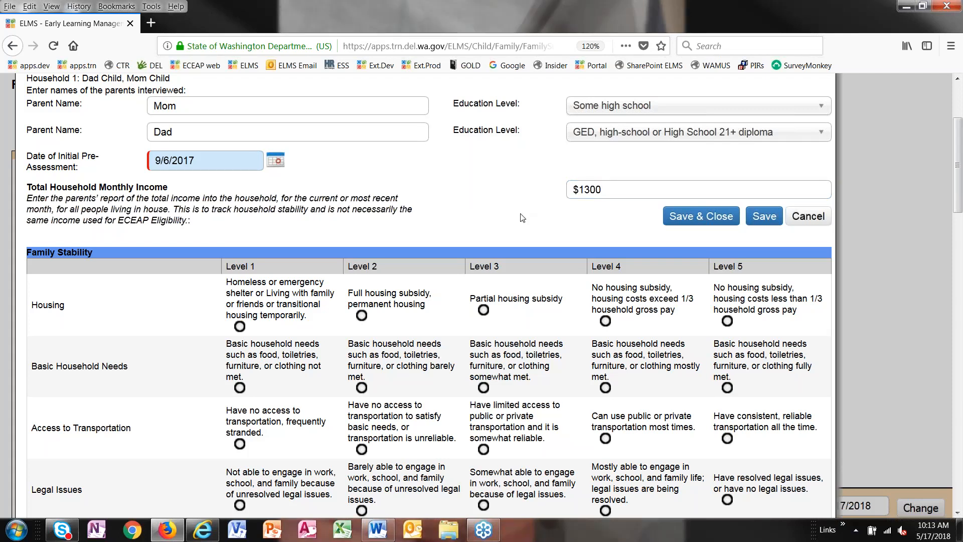
Rate Housing, Basic Household Needs and Access to Transportation at Level 3 under Family Stability.
scroll(512, 201, "down", 2)
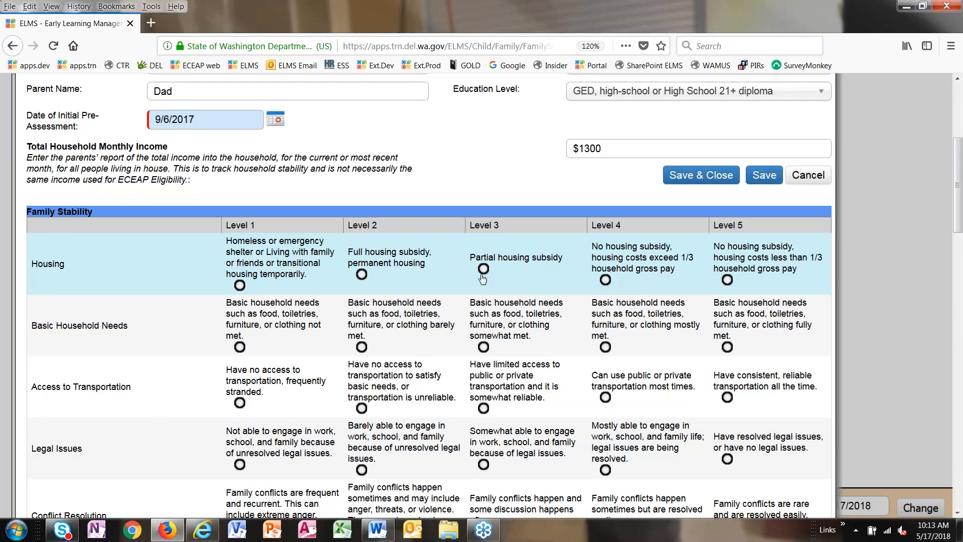
left_click(484, 270)
left_click(484, 348)
left_click(484, 409)
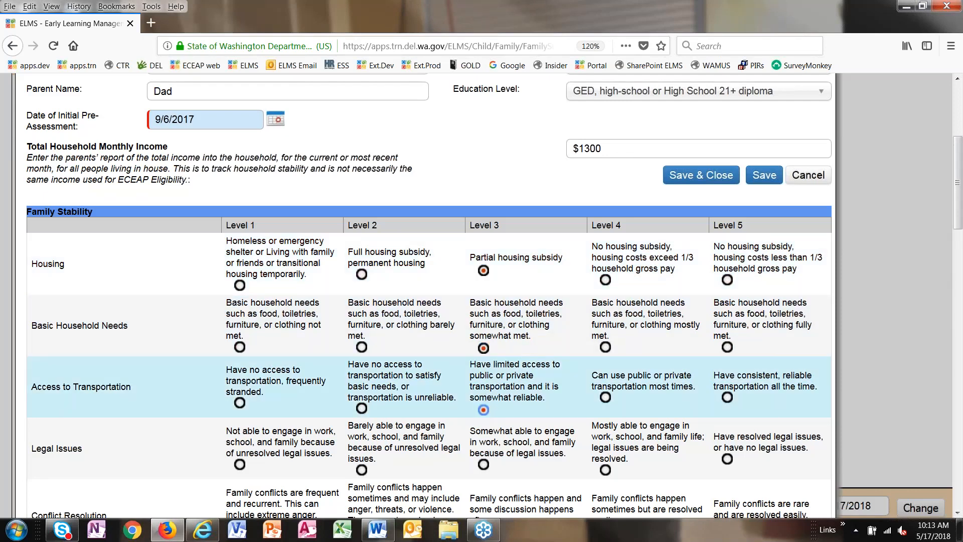
Rate Conflict Resolution, Managing Parenting Stress, Developing Parenting Skills, School Involvement/Advocacy and Family & Dependents at Level 3.
scroll(511, 380, "down", 5)
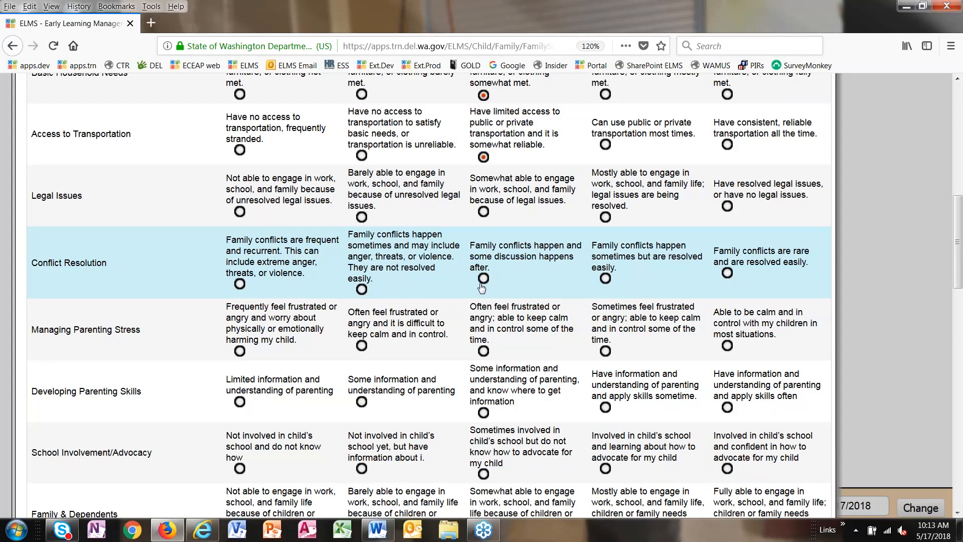
left_click(484, 279)
left_click(484, 352)
left_click(484, 413)
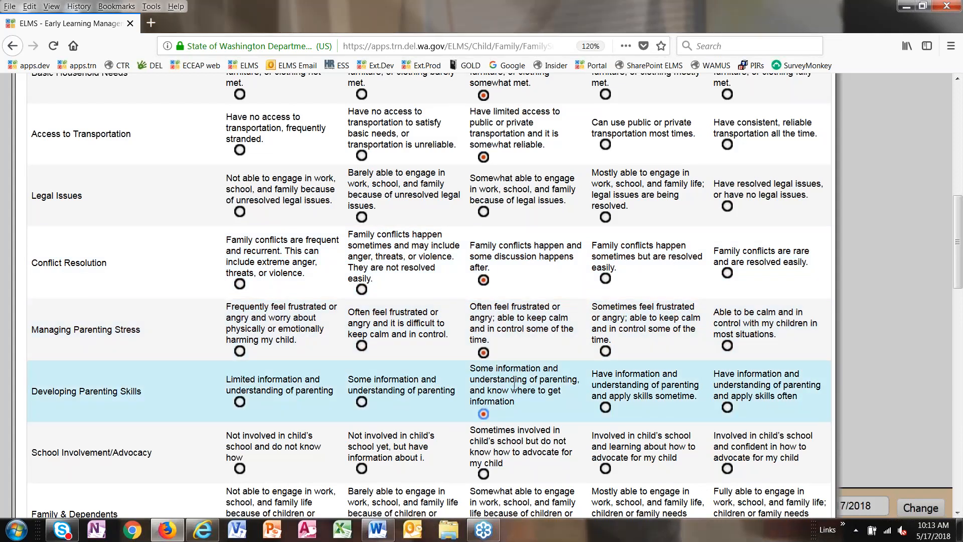
scroll(515, 386, "down", 3)
left_click(483, 368)
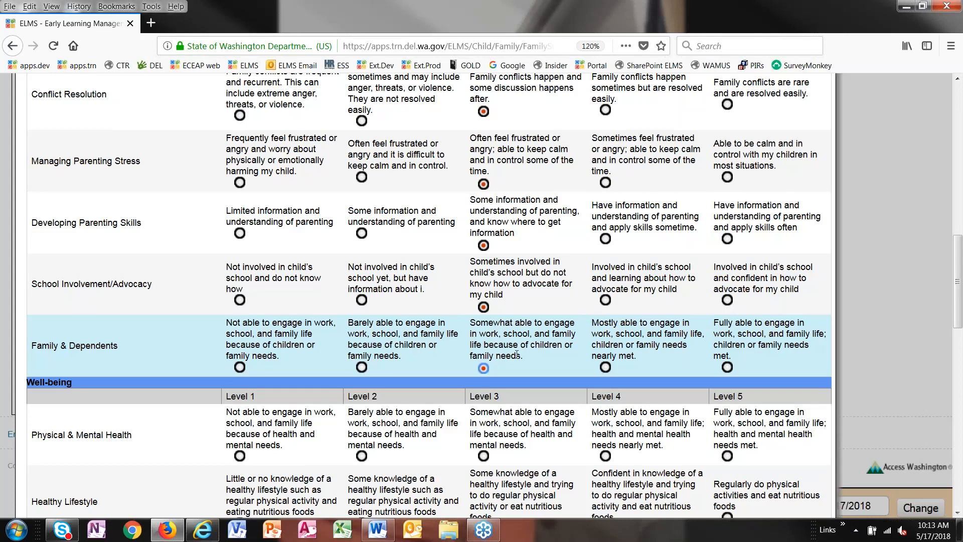
Rate all four Well-being categories, from Physical & Mental Health through Community Resources Knowledge, at Level 3.
scroll(517, 353, "down", 3)
left_click(483, 288)
left_click(483, 361)
left_click(483, 429)
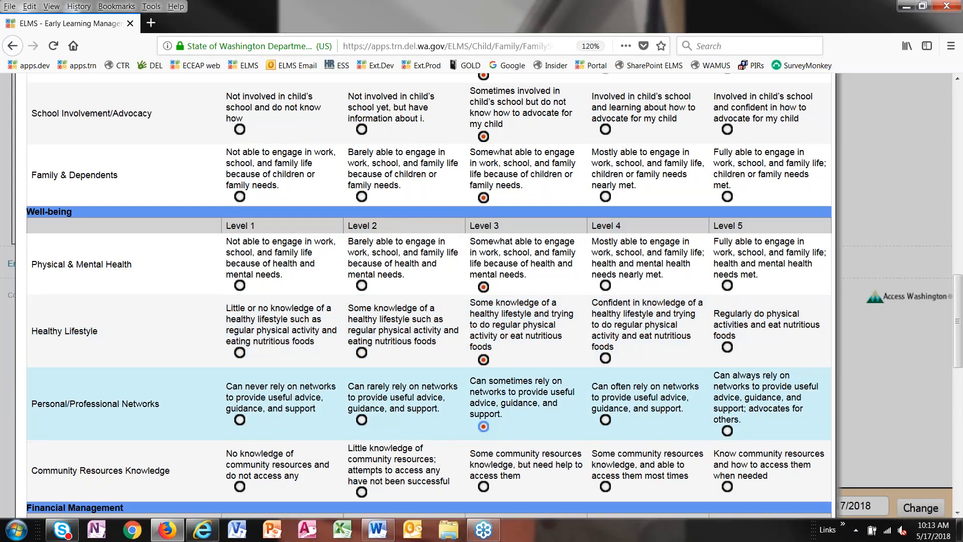
scroll(483, 430, "down", 3)
left_click(483, 321)
Rate Debts, Savings, Education Attainment and Earnings Level at Level 3, saving and closing the pre-assessment.
left_click(483, 405)
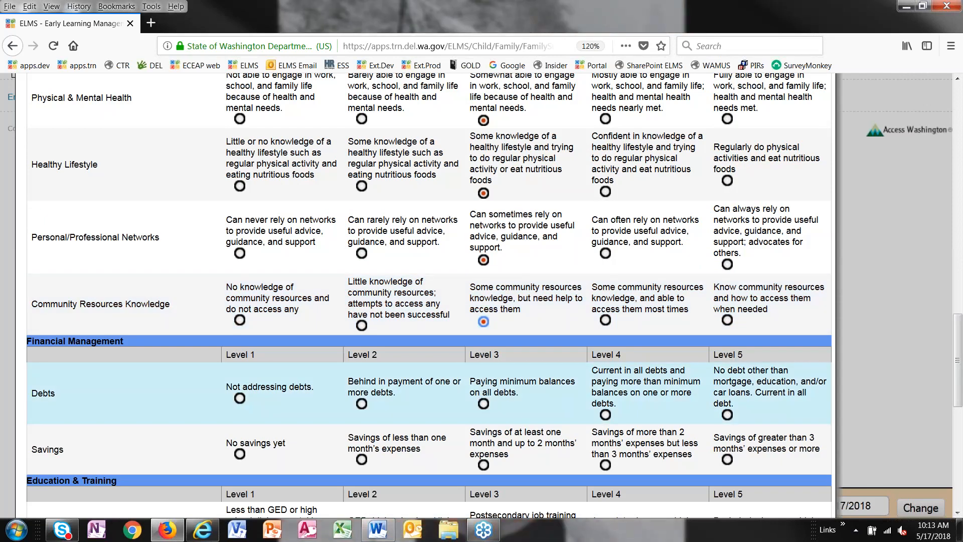
left_click(484, 465)
scroll(484, 465, "down", 3)
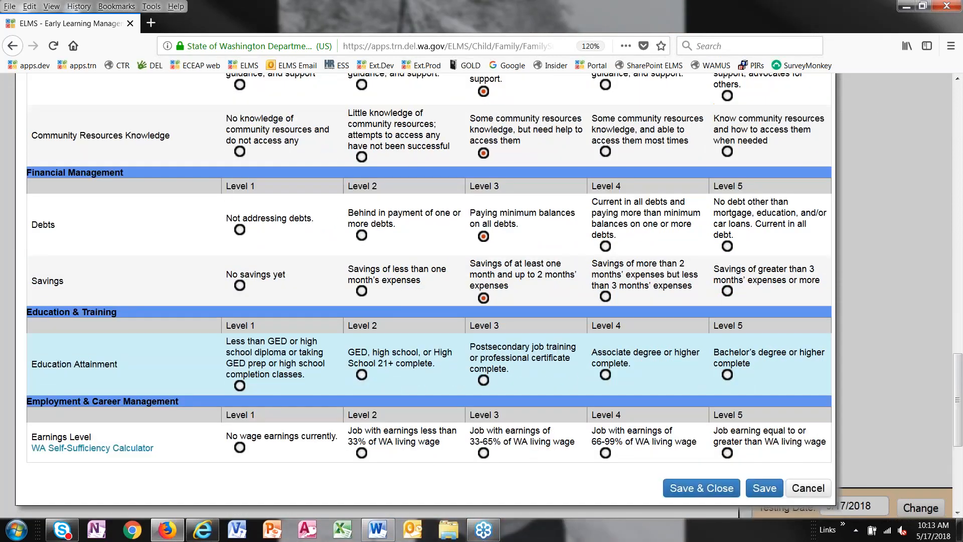
left_click(483, 381)
left_click(484, 453)
left_click(717, 489)
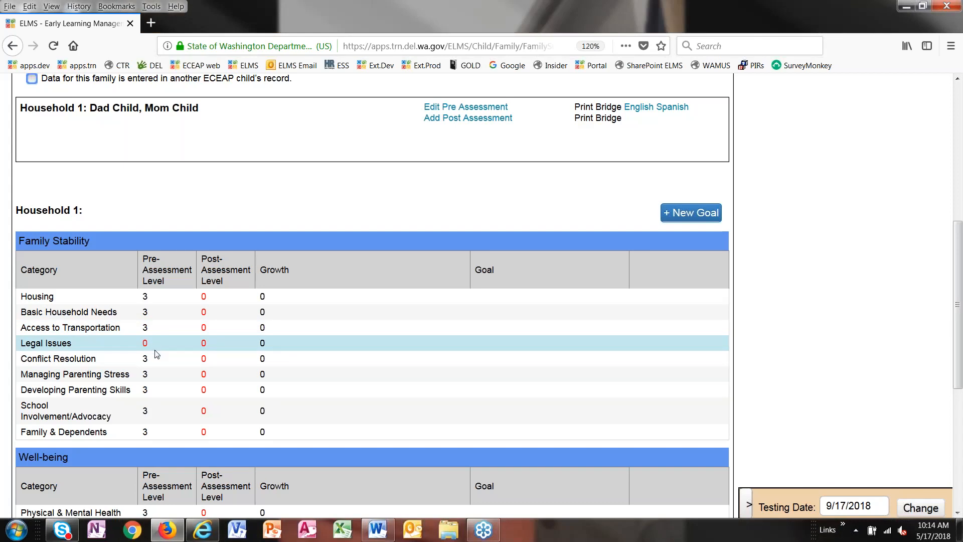
Reopen the Household 1 pre-assessment, rate Legal Issues at Level 3, and save and close it.
scroll(155, 354, "down", 5)
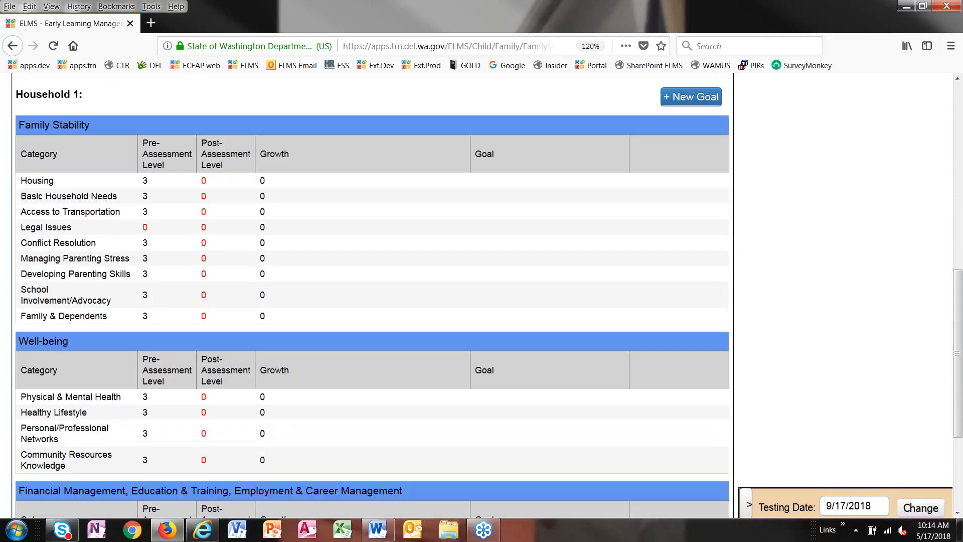
scroll(163, 372, "down", 3)
scroll(161, 321, "up", 5)
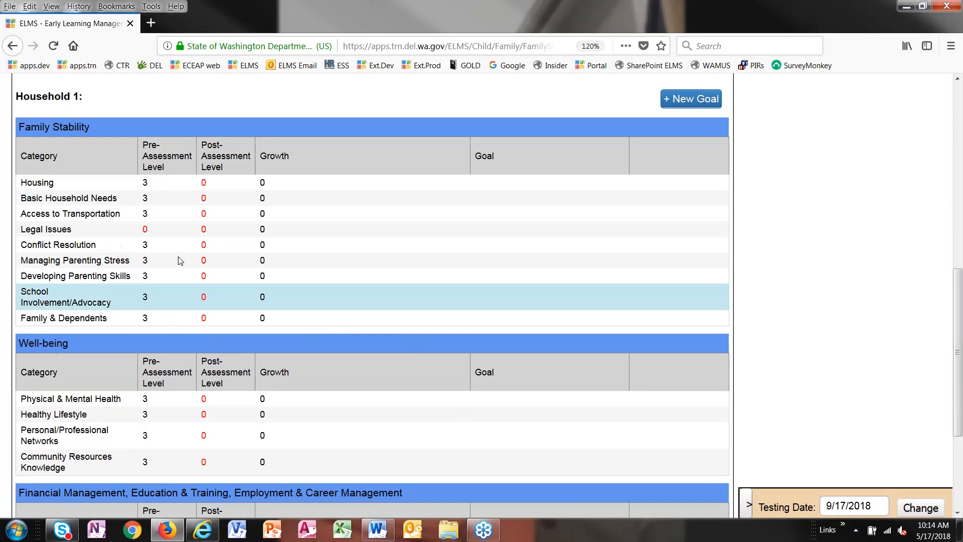
scroll(423, 258, "up", 1)
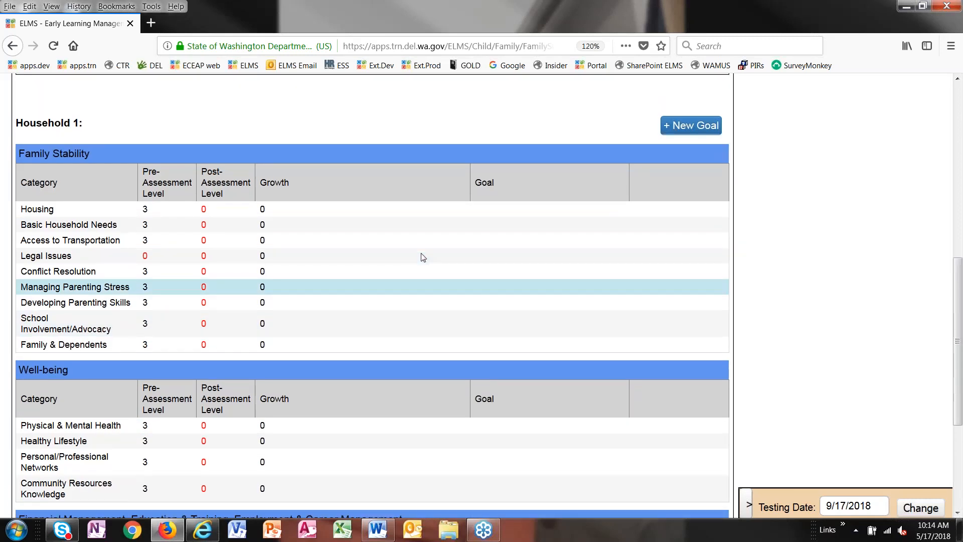
scroll(423, 258, "up", 10)
left_click(465, 329)
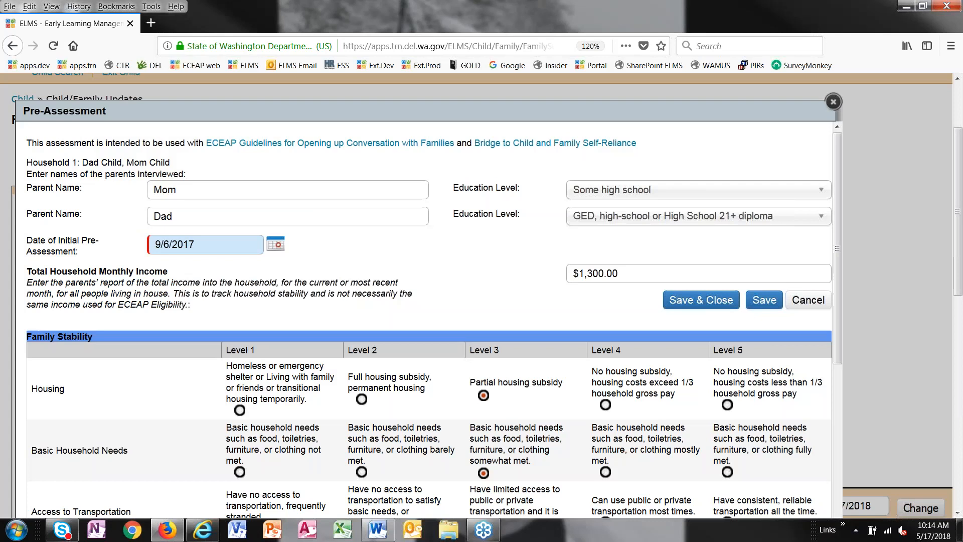
scroll(70, 433, "down", 3)
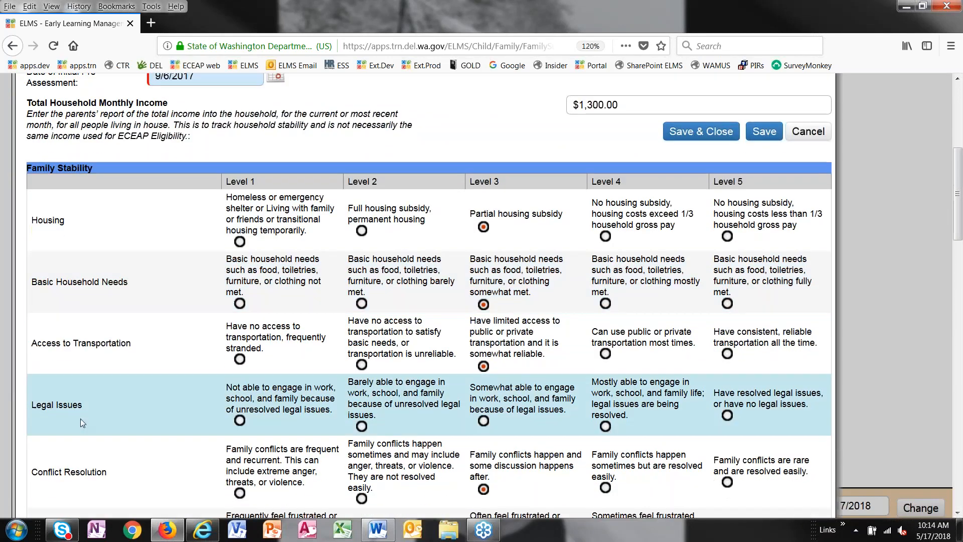
left_click(483, 422)
scroll(483, 423, "up", 1)
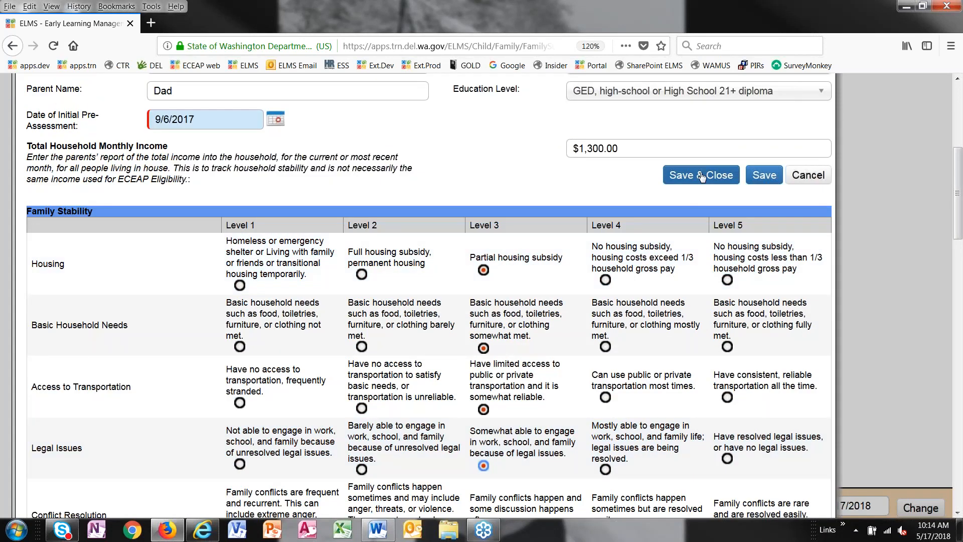
left_click(701, 176)
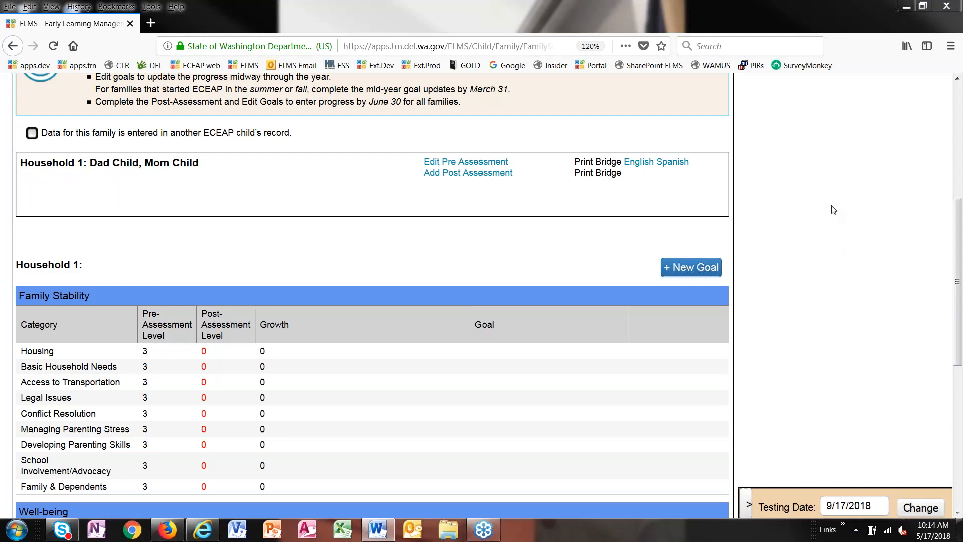
Download the English version of the Household 1 Bridge report as BridgeToFinancialSecurity.pdf.
key("ctrl+plus")
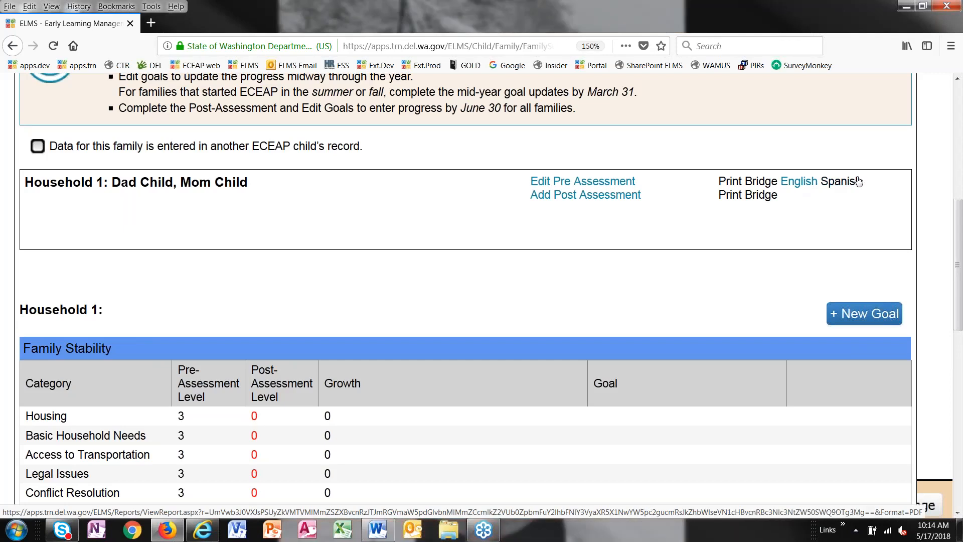
left_click(808, 183)
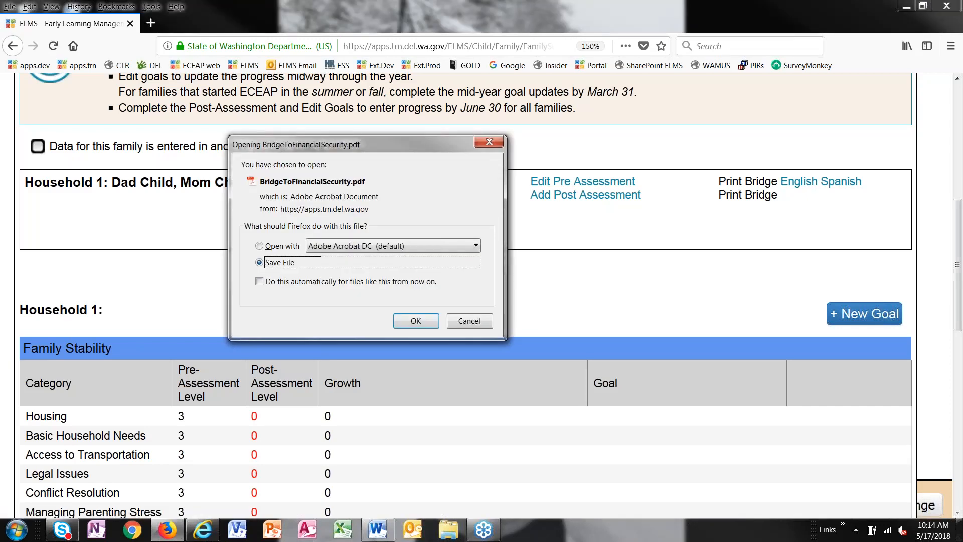
left_click(420, 321)
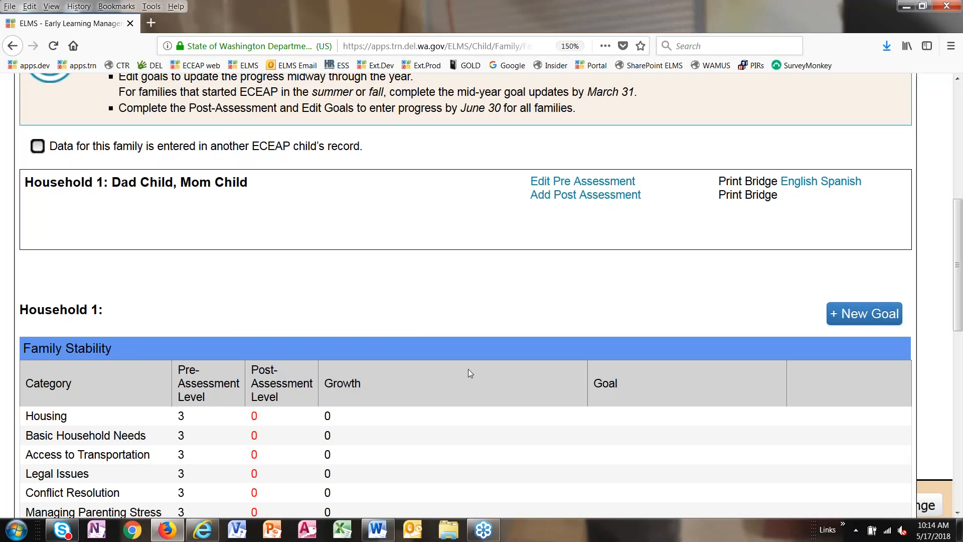
Request the English Bridge report again, open it with Adobe Acrobat DC, and examine the household's highlighted levels.
left_click(794, 186)
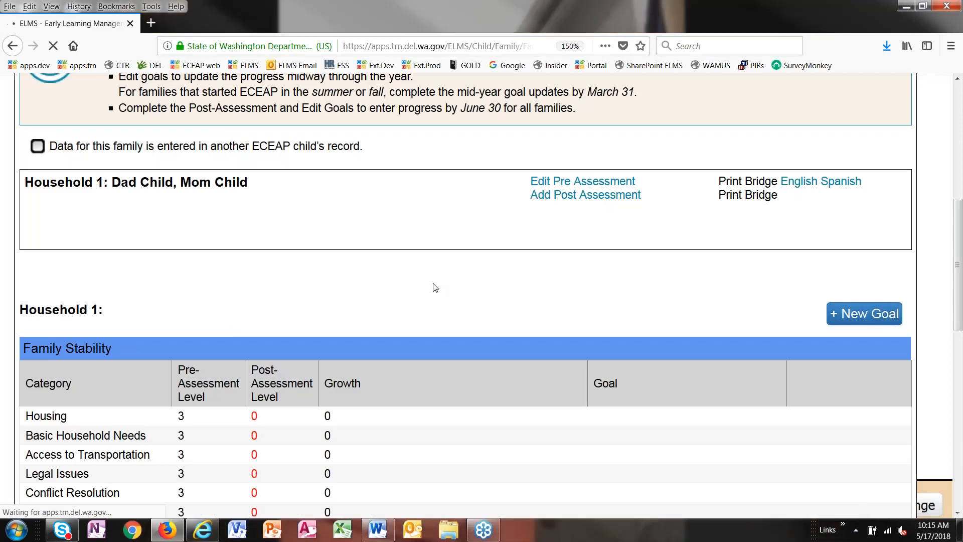
left_click(259, 263)
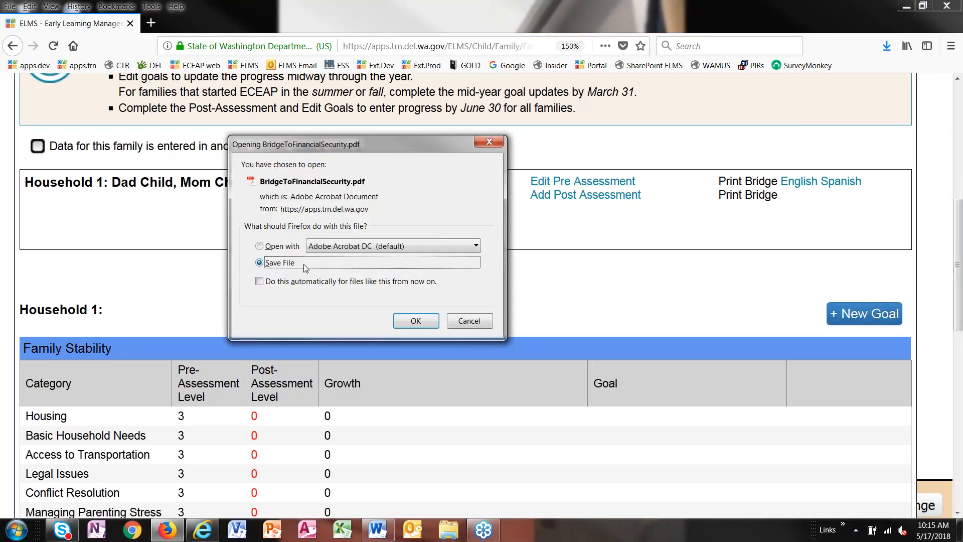
left_click(259, 246)
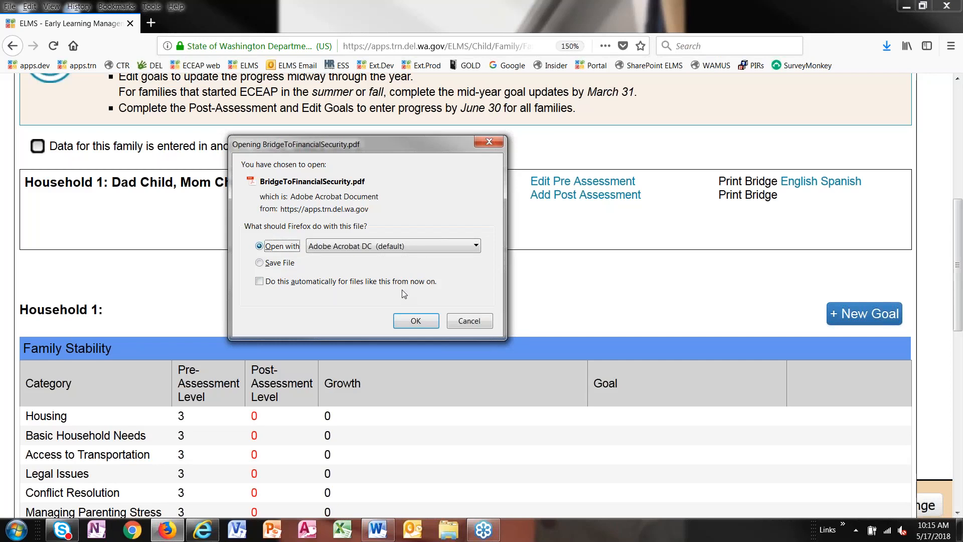
left_click(416, 322)
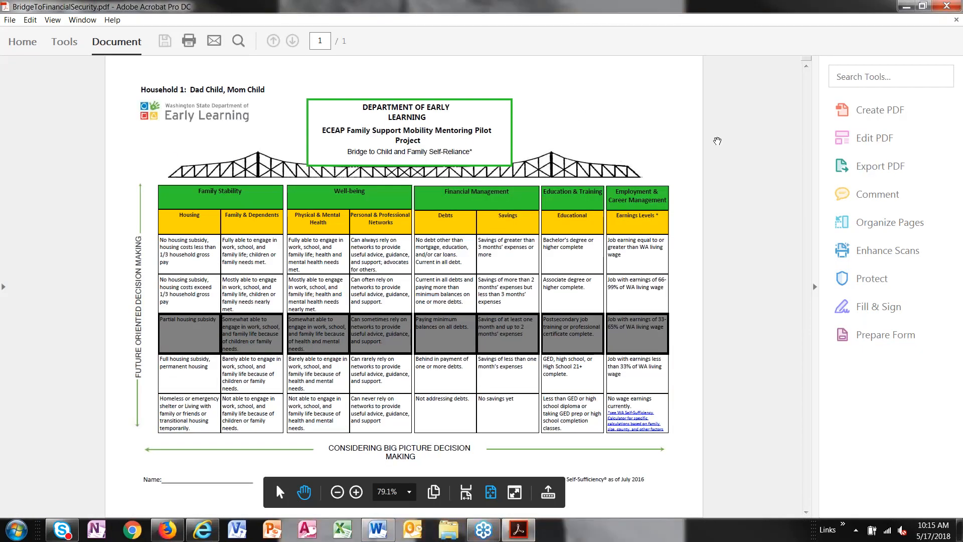
scroll(688, 144, "up", 2)
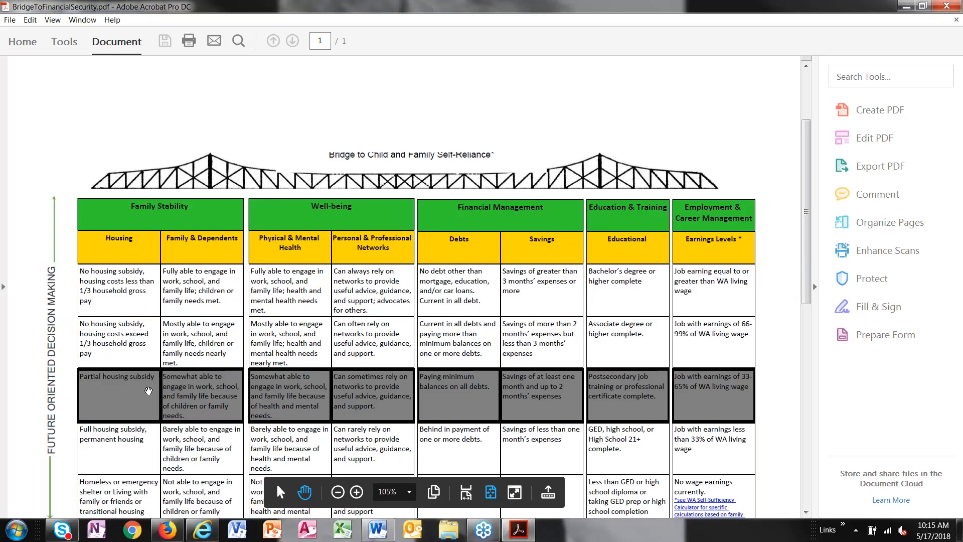
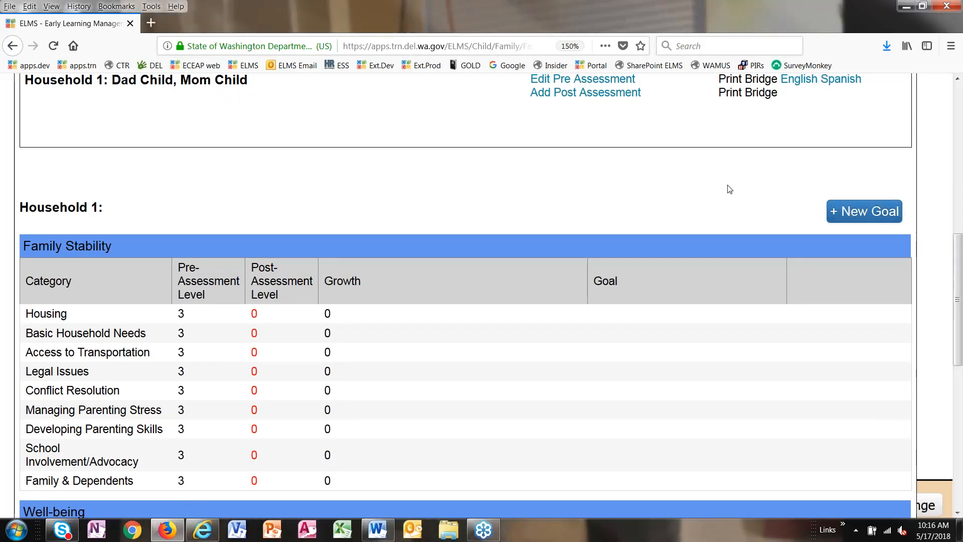
Start a new goal for Household 1 on the Mobility Mentoring page.
scroll(729, 189, "up", 2)
scroll(730, 189, "up", 7)
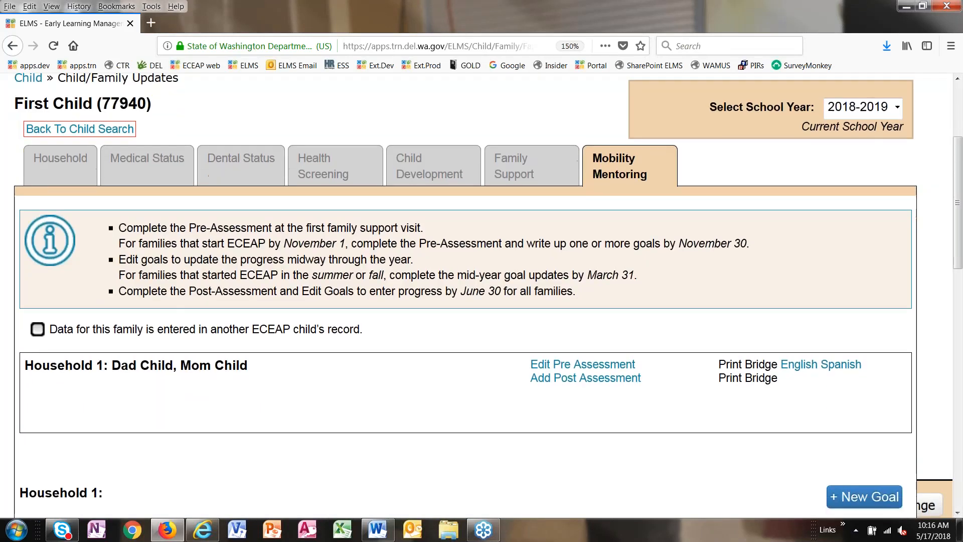
scroll(778, 251, "down", 5)
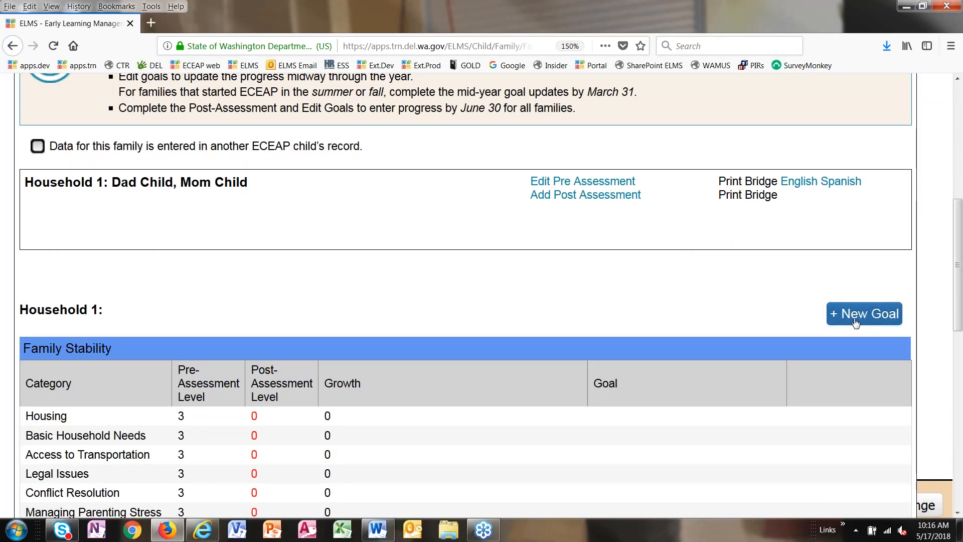
left_click(856, 322)
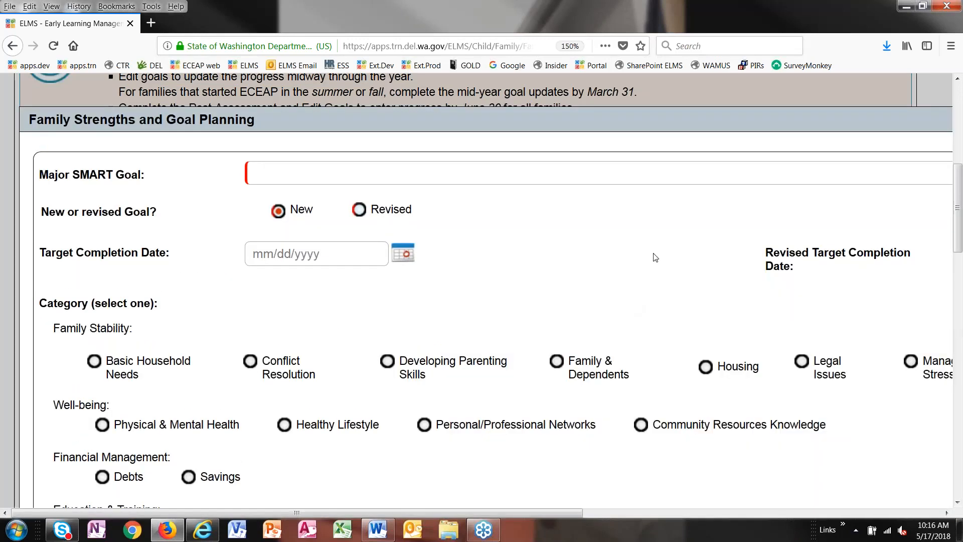
Enter "Begin credit counseling at local credit union in the next 6 month." as the Major SMART Goal.
scroll(653, 258, "down", 3)
key("ctrl+minus")
key("ctrl+minus")
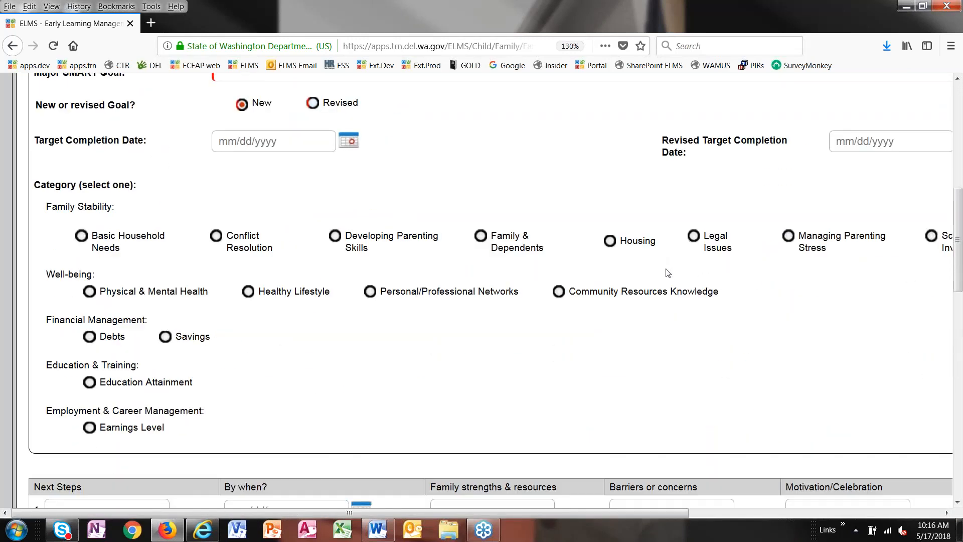
key("ctrl+minus")
key("ctrl+minus")
key("ctrl+minus")
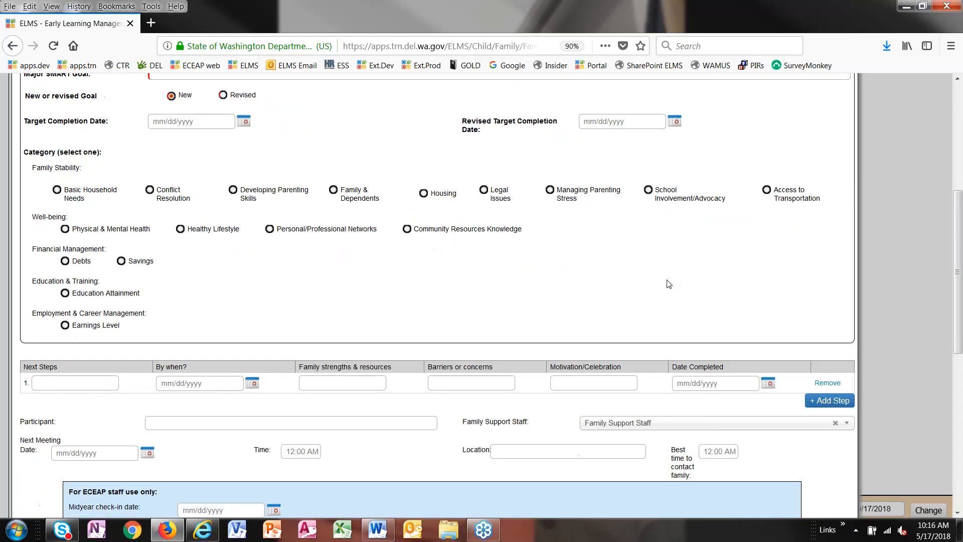
scroll(668, 283, "up", 3)
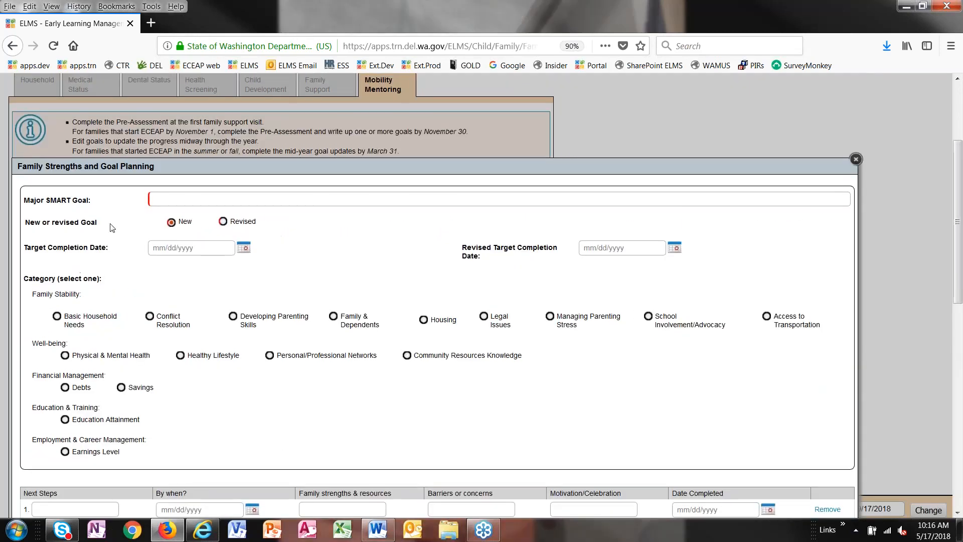
left_click(186, 199)
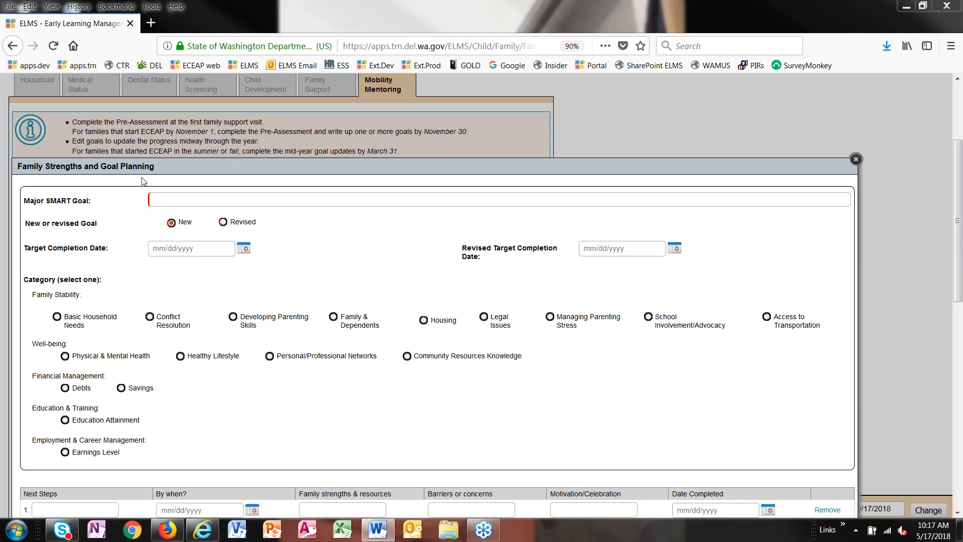
left_click(163, 199)
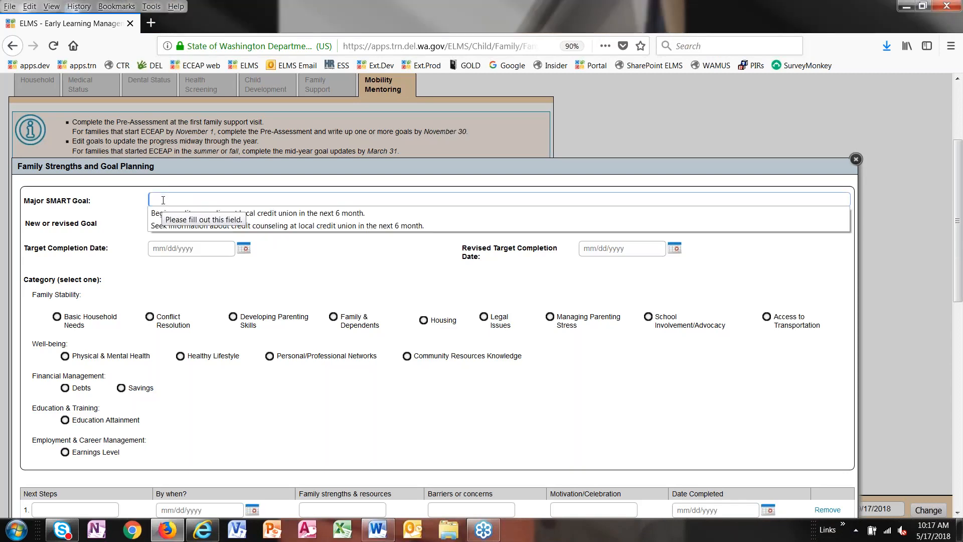
key("Down")
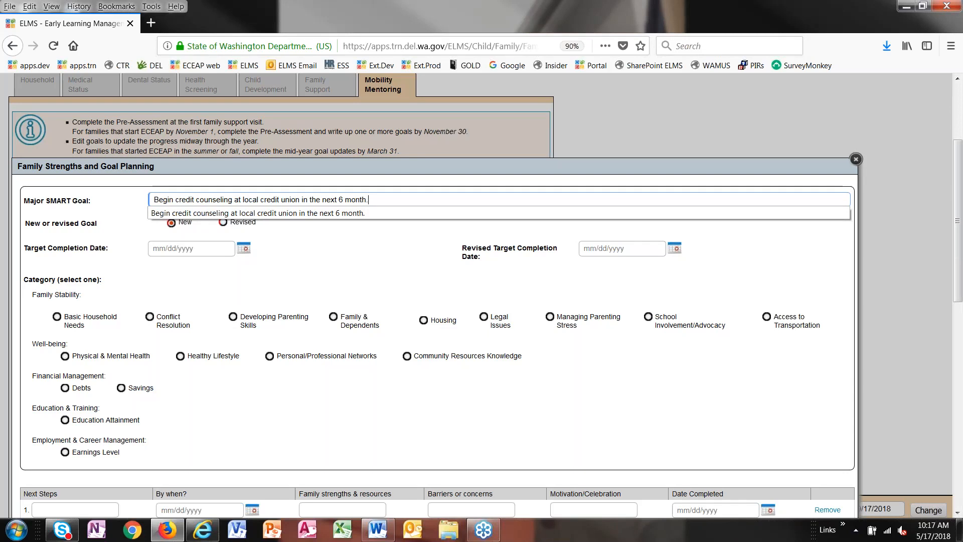
key("Return")
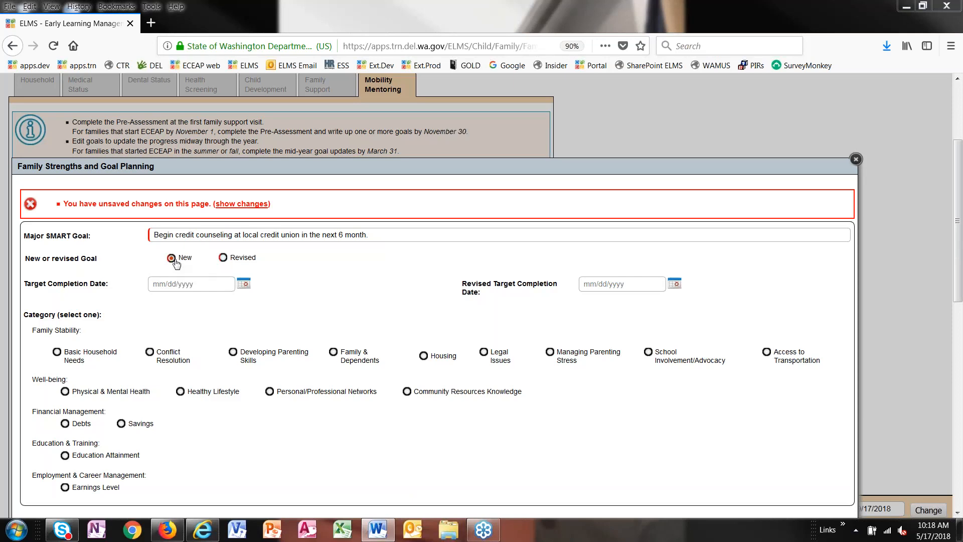
Set the goal's target completion date to 3/17/19 and choose Debts under Financial Management as its category.
left_click(188, 285)
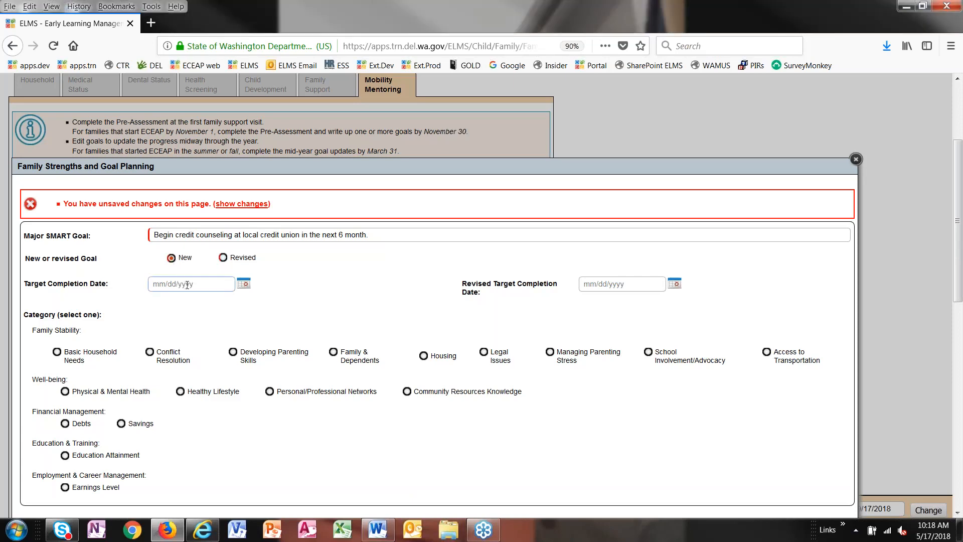
type("3/17/1")
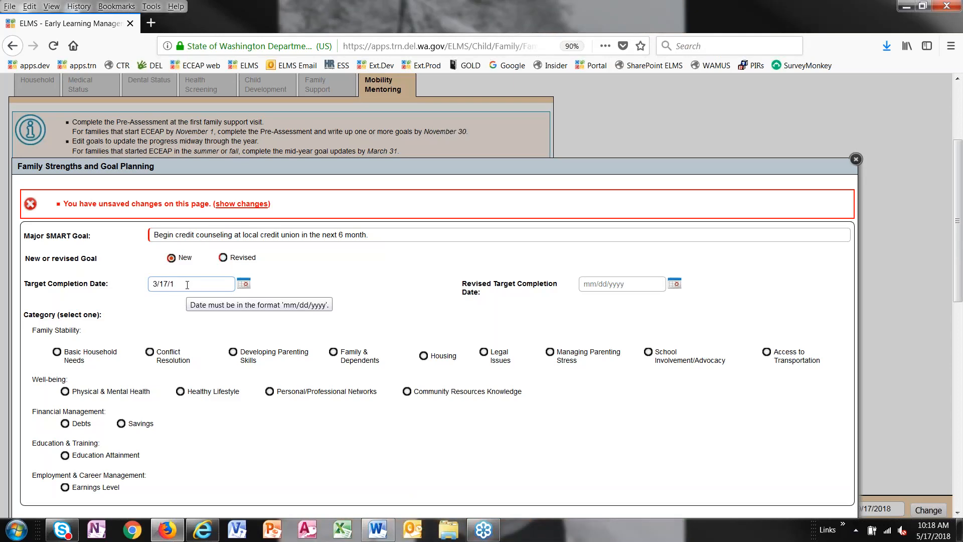
type("9")
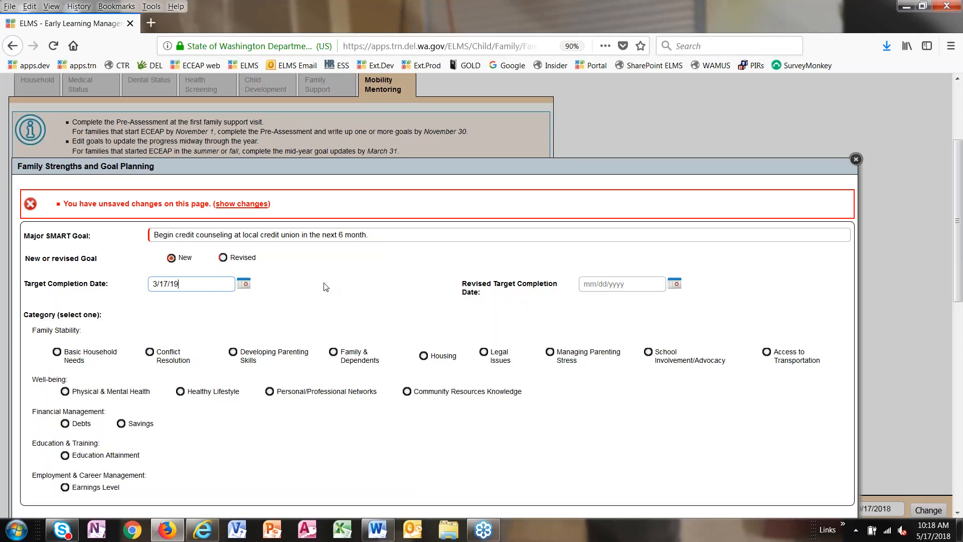
scroll(325, 287, "down", 3)
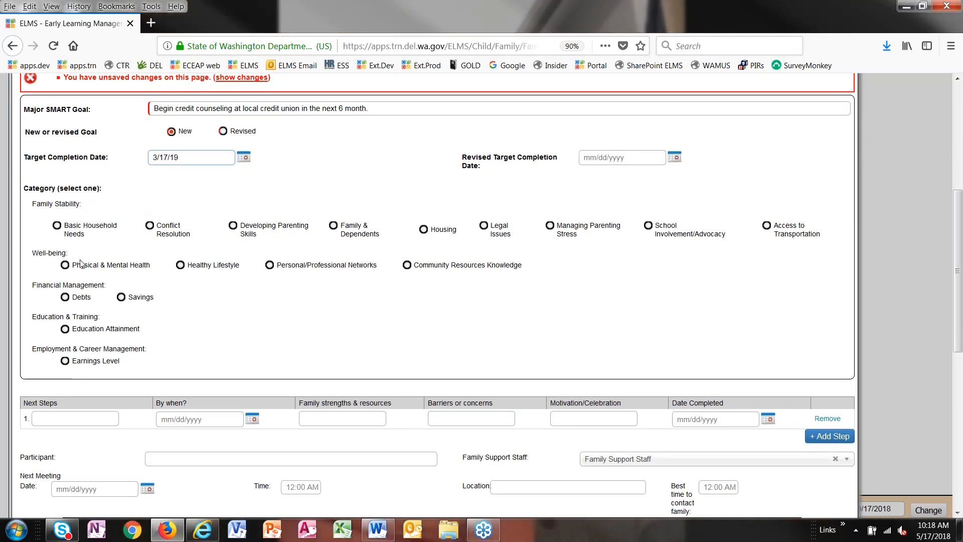
left_click(65, 299)
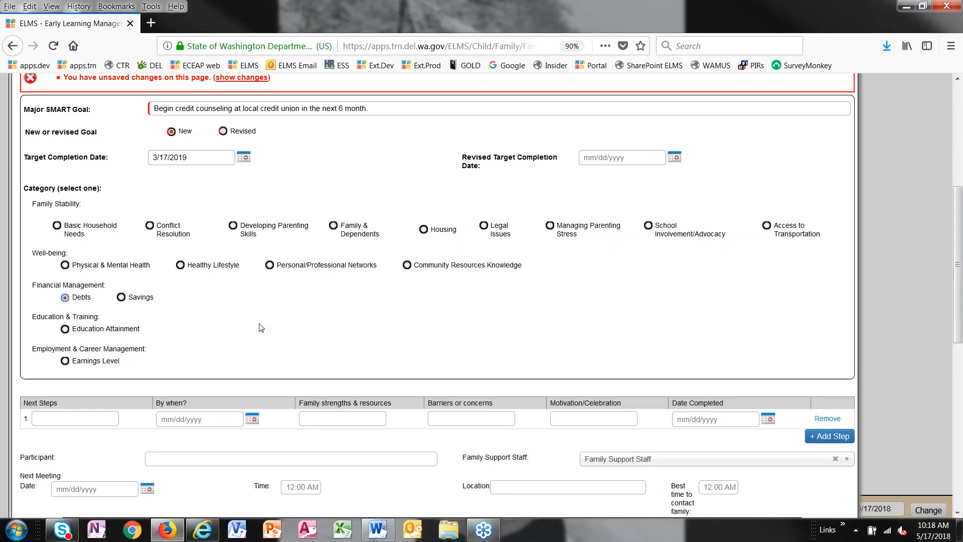
scroll(261, 328, "up", 2)
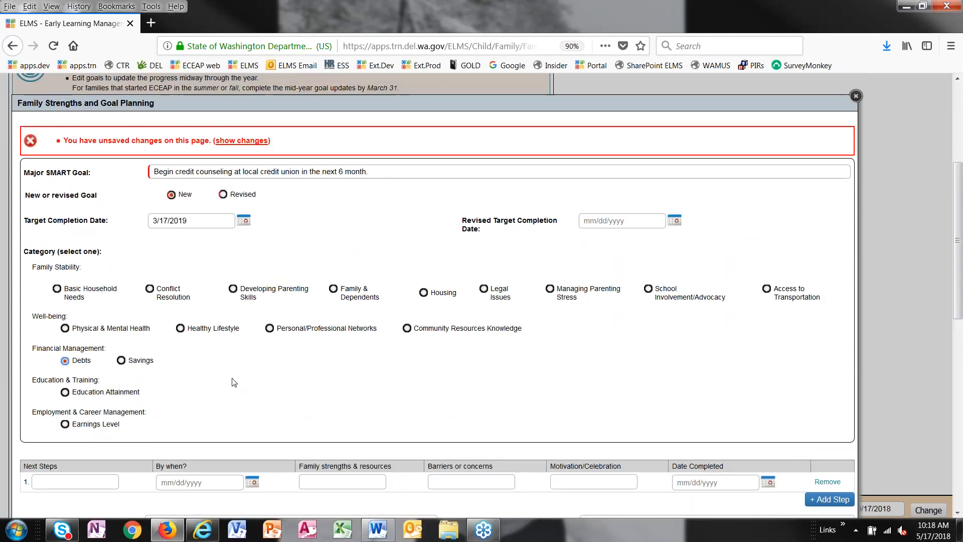
Enter "Call credit union to make appt" as the goal's first next step, with 10/17/18 as its by-when date.
scroll(237, 374, "down", 2)
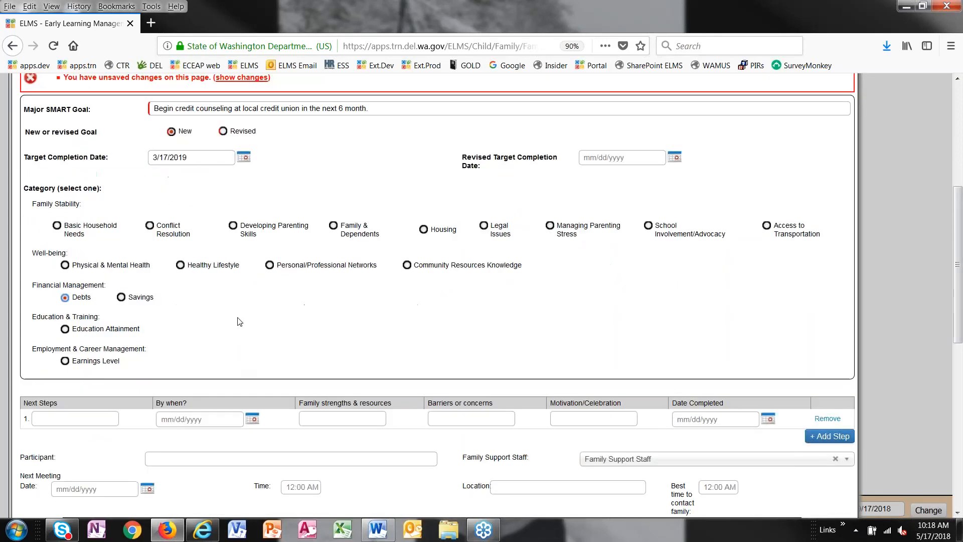
scroll(239, 322, "down", 2)
left_click(60, 356)
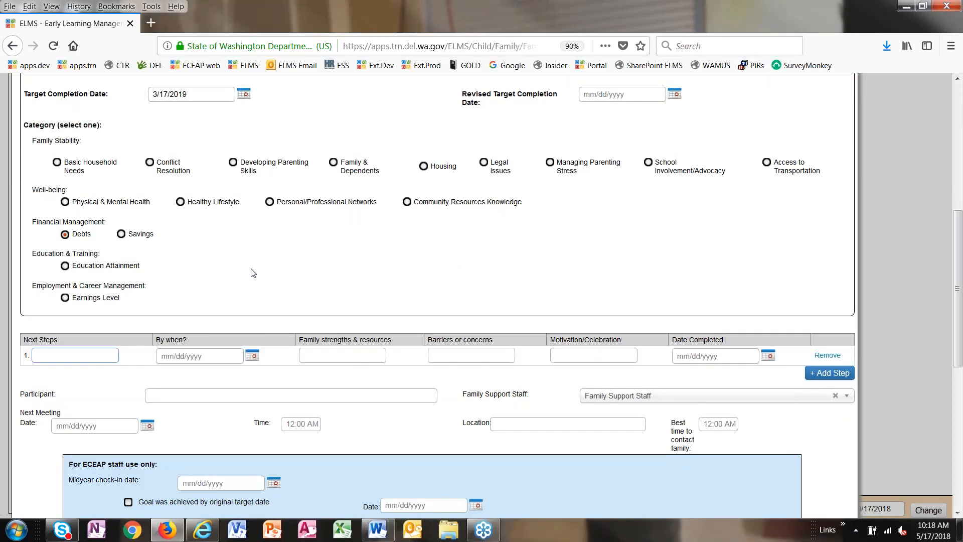
type("Call credit unio")
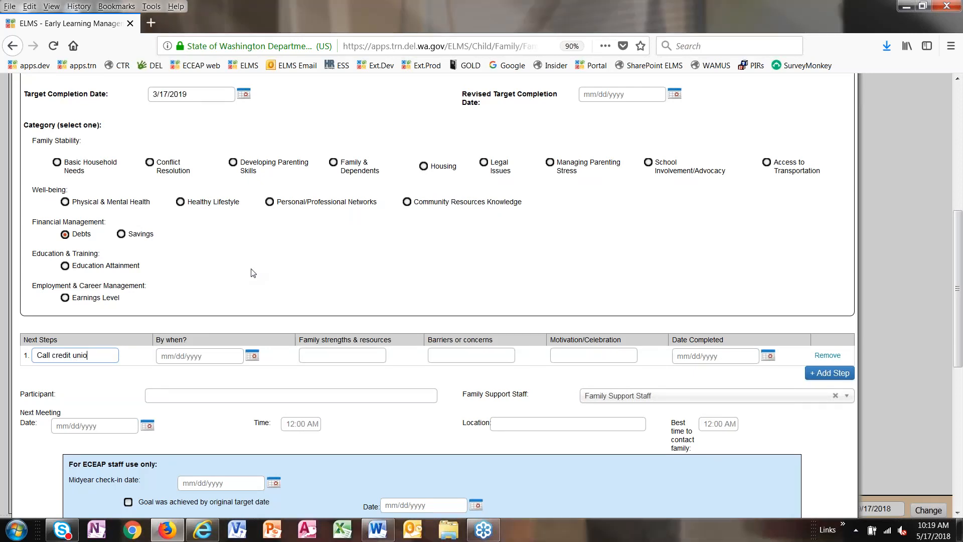
type("n to make appt")
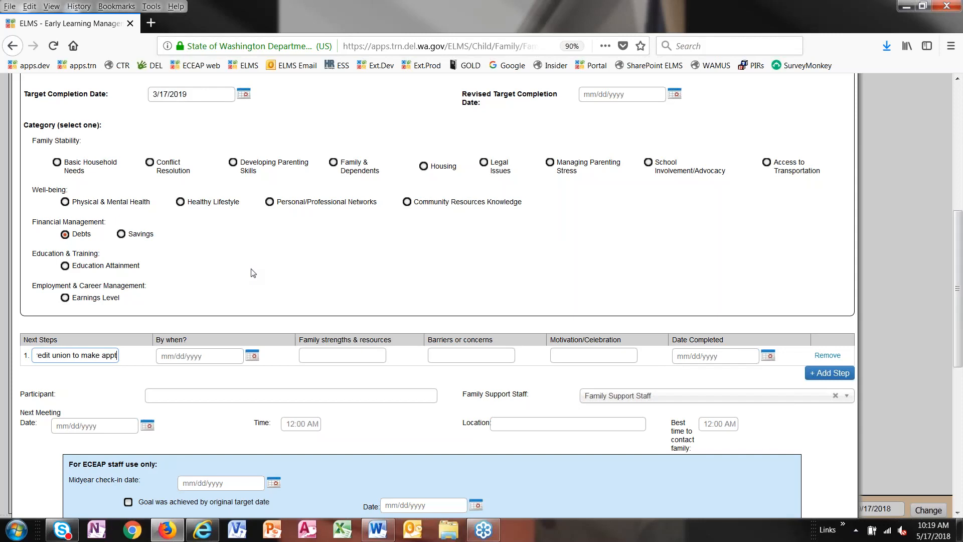
key("Tab")
type("10/17/18")
key("Tab")
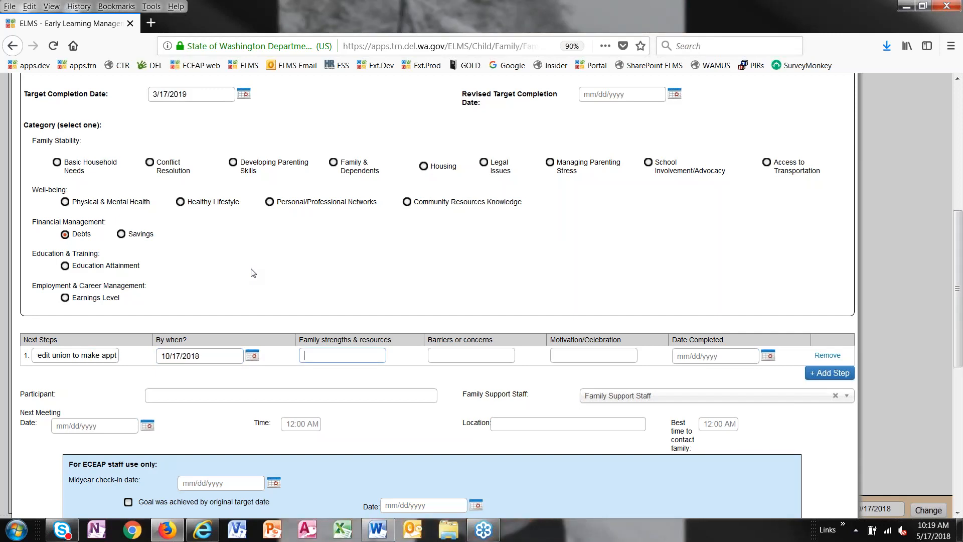
Enter "already a credit union member" as the first step's family strengths and "feelings about debt" as its barrier or concern.
type("already a")
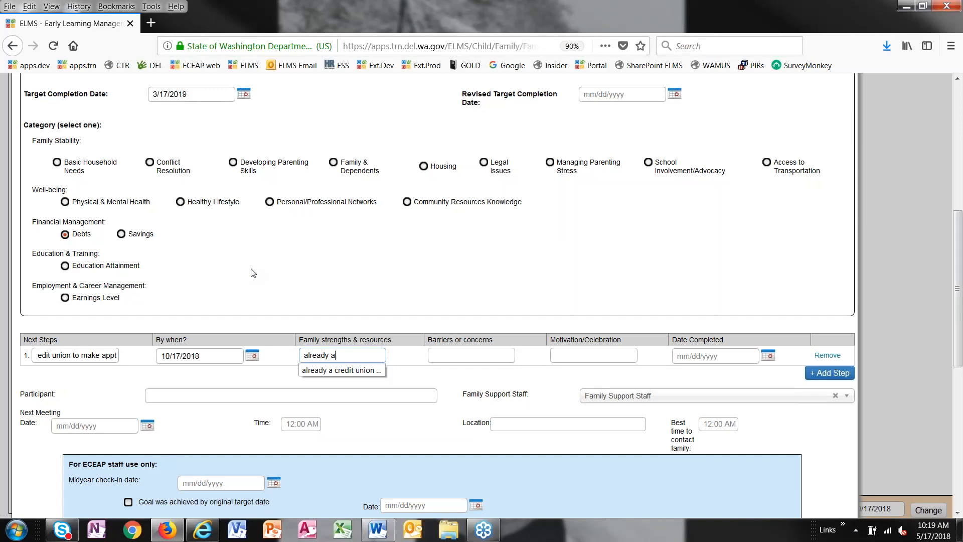
type(" credit union member")
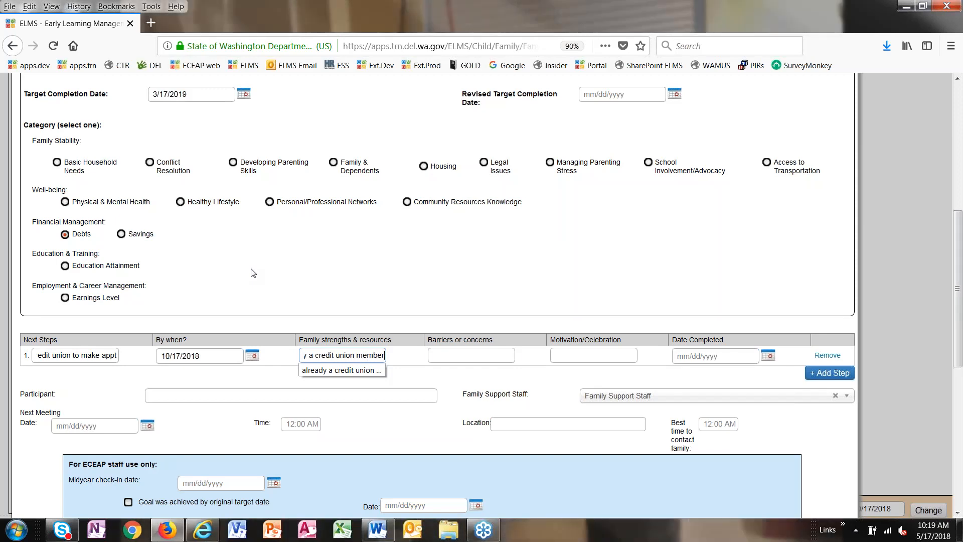
key("Tab")
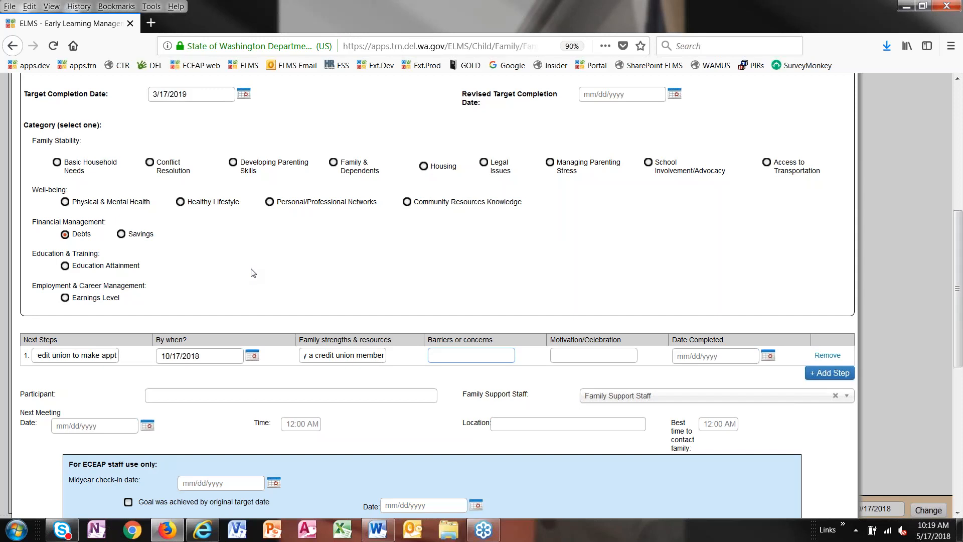
type("elings about debt")
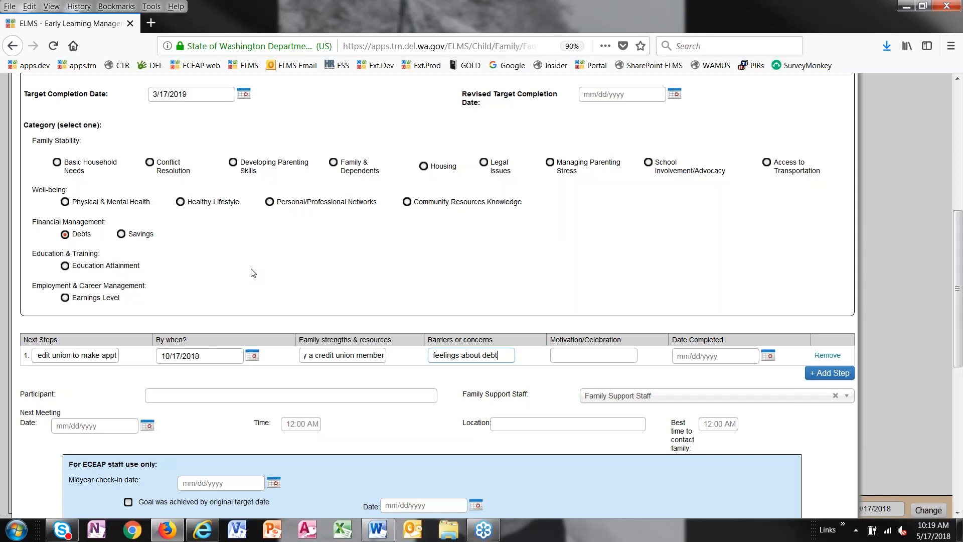
key("Tab")
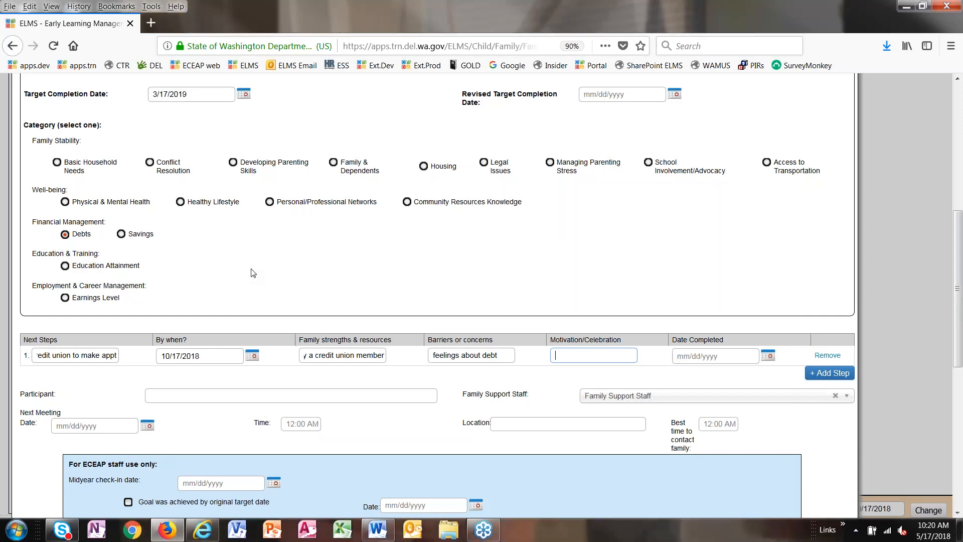
Enter "hang photo of future house" as the first step's motivation/celebration and add a blank second step row.
type("hang phoot")
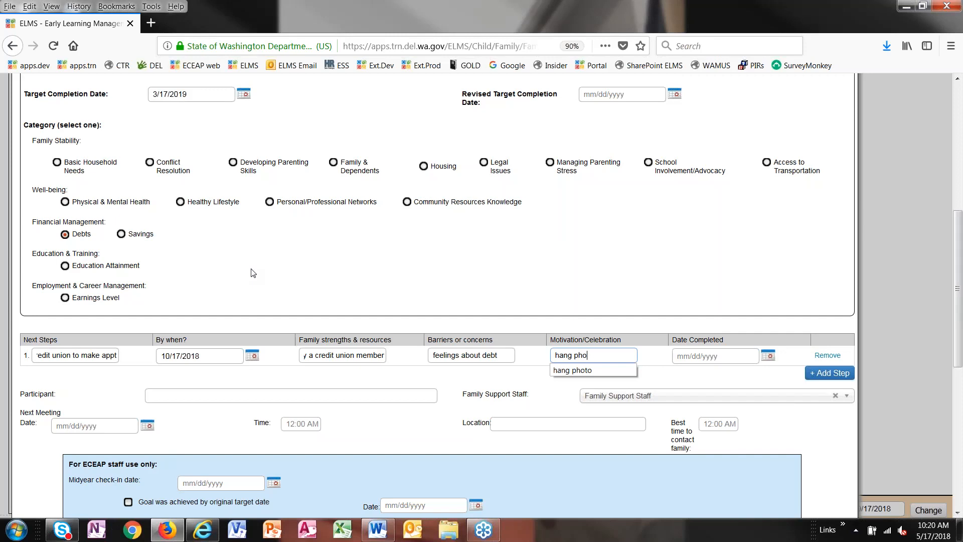
key("BackSpace")
key("BackSpace")
type("to of future")
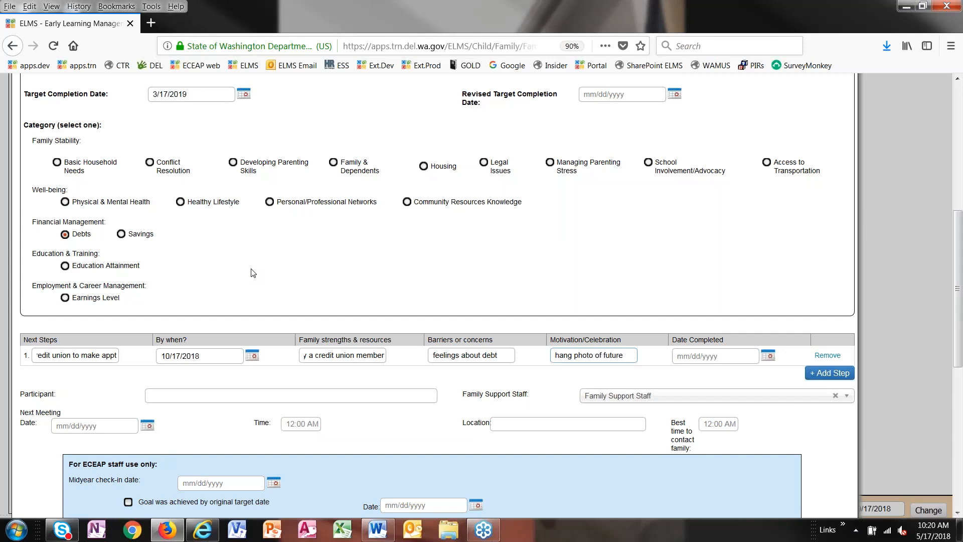
type(" house")
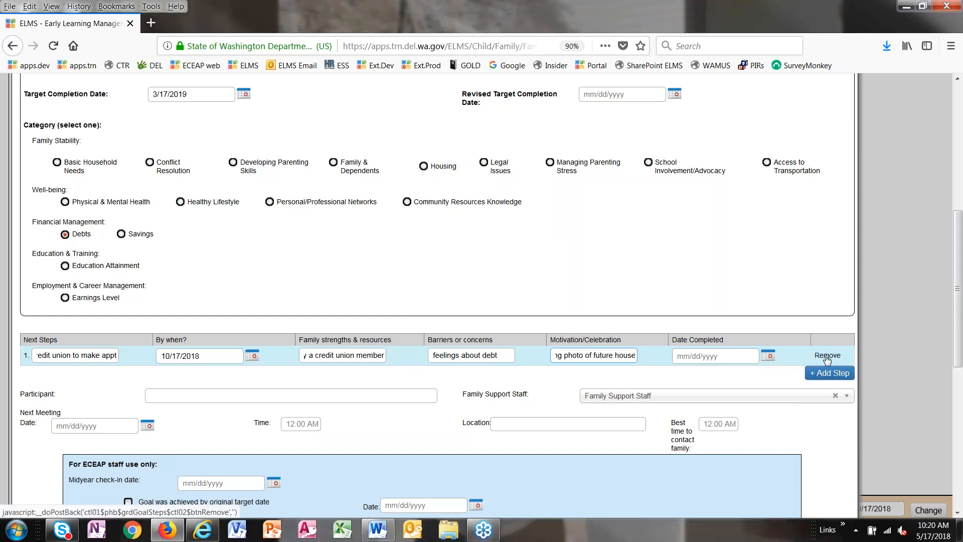
left_click(825, 375)
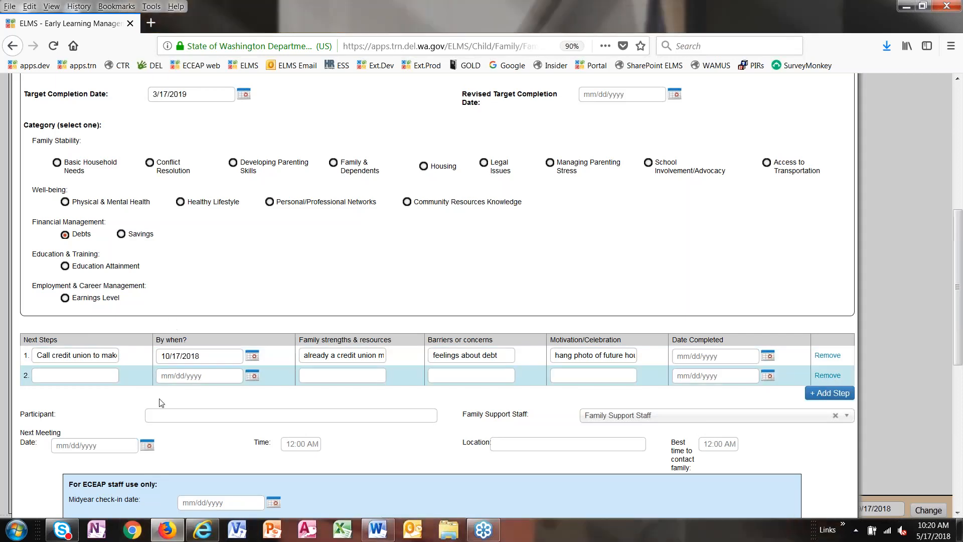
Enter "Mom & Dad" as the goal's participant and keep Family Support Staff as the assigned support staff.
left_click(211, 415)
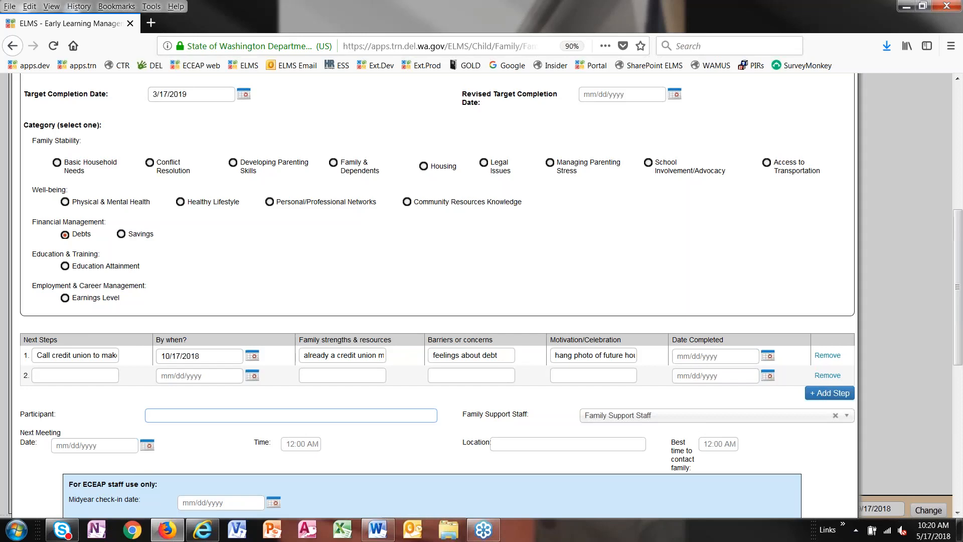
type("Mom & Dad")
key("Tab")
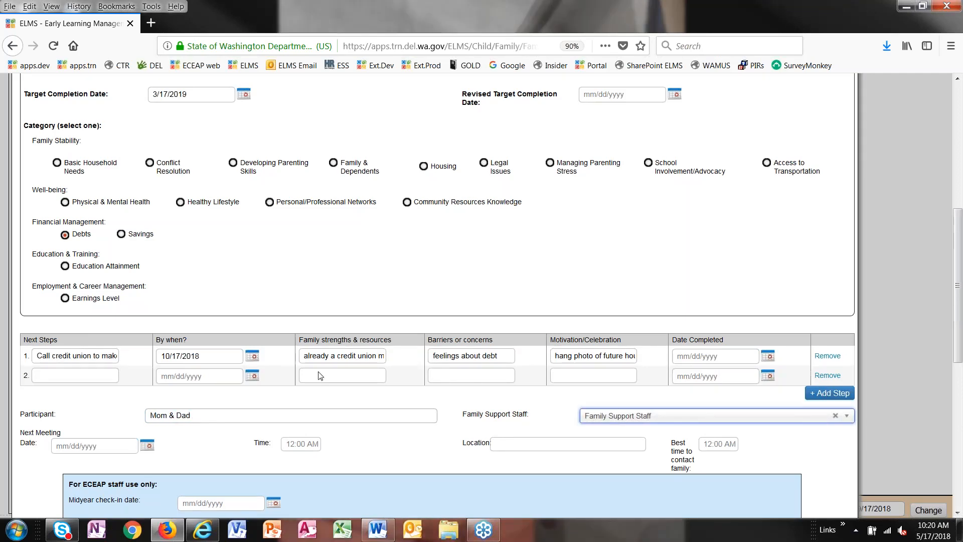
left_click(846, 420)
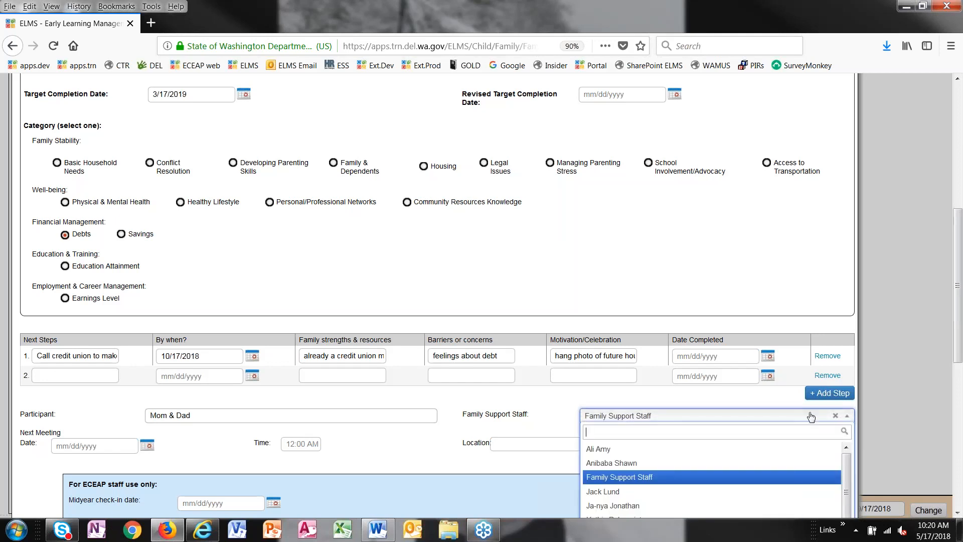
left_click(692, 416)
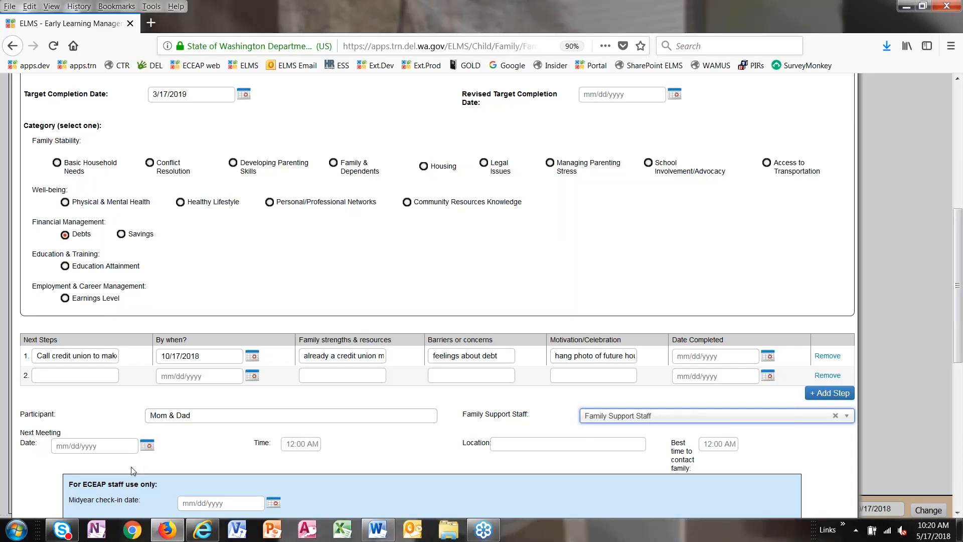
Schedule the next meeting for 11/1/18 at 2:00 PM with "phone" as the location.
left_click(117, 446)
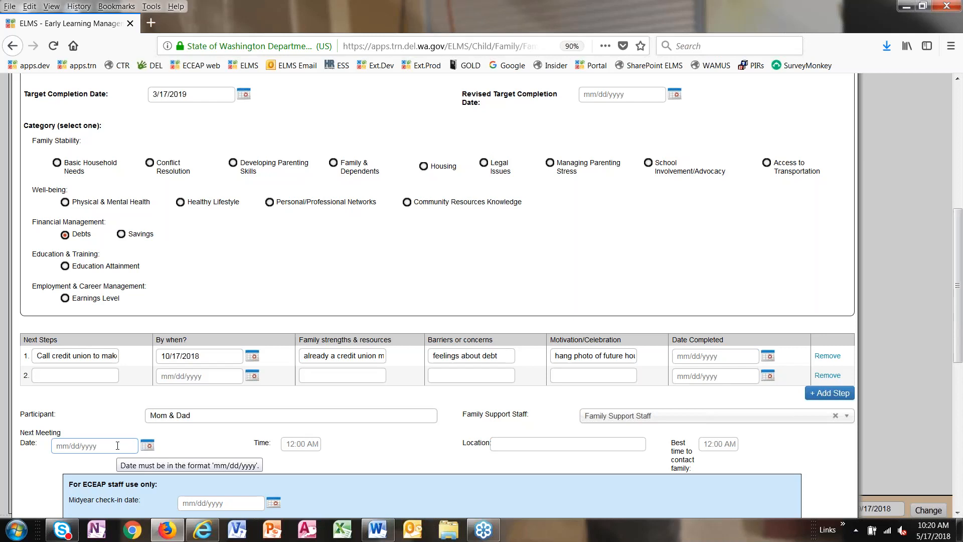
type("11/1/18")
key("Tab")
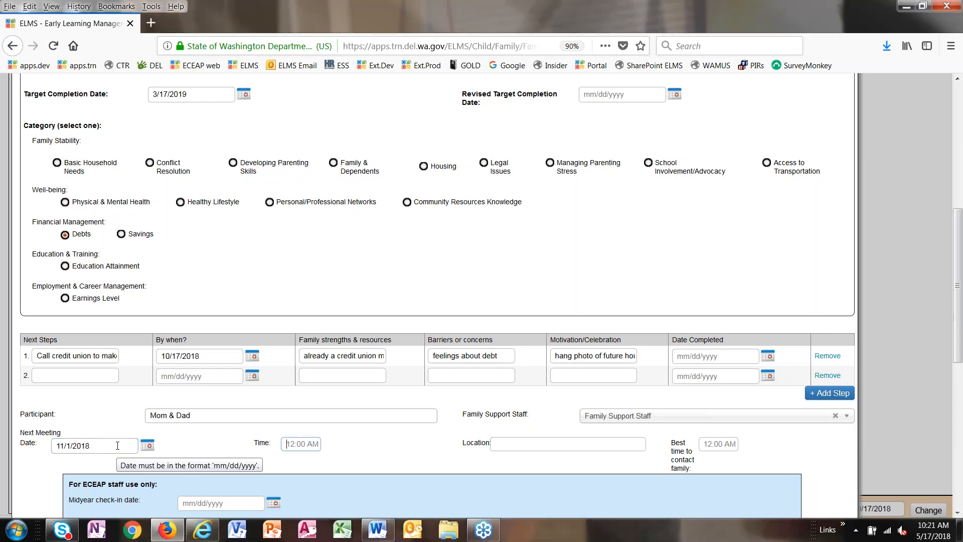
type("2:00 PM")
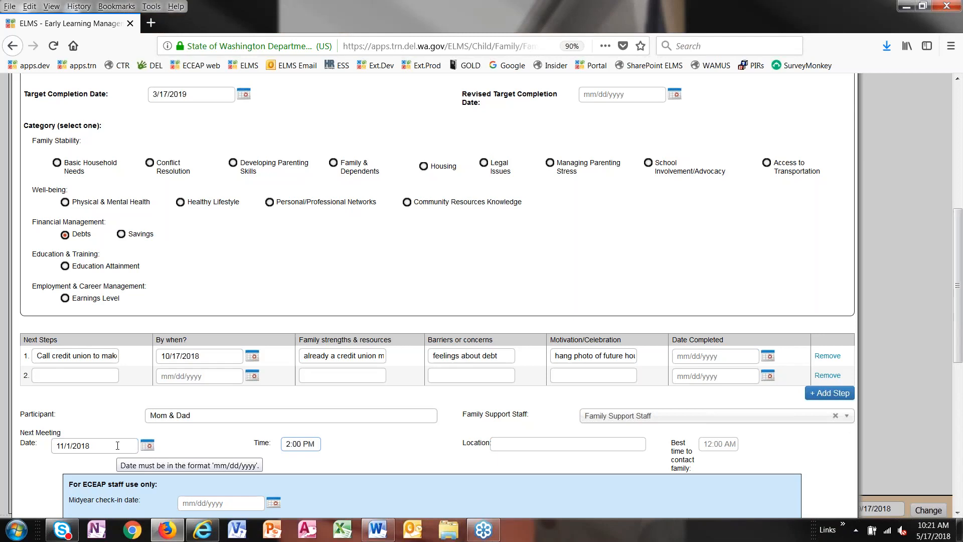
key("Tab")
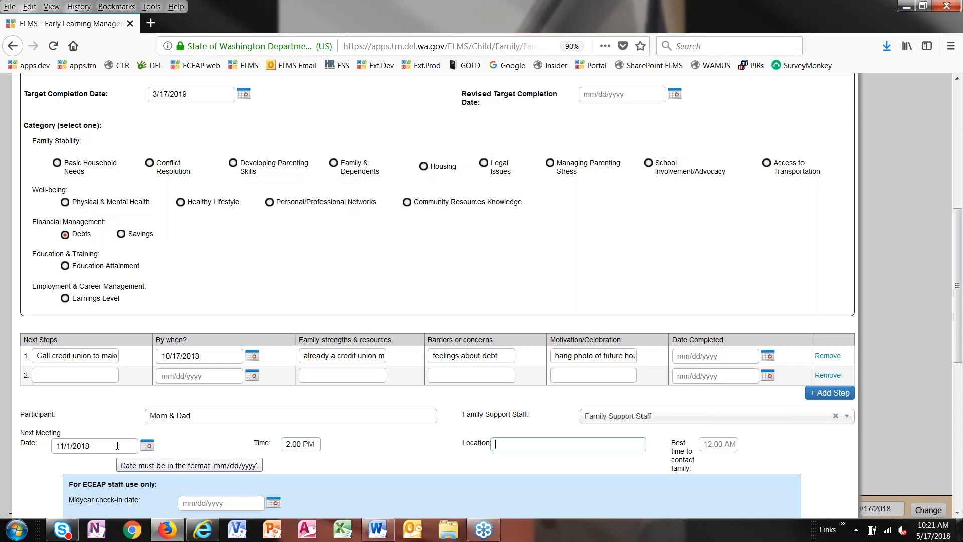
type("phone")
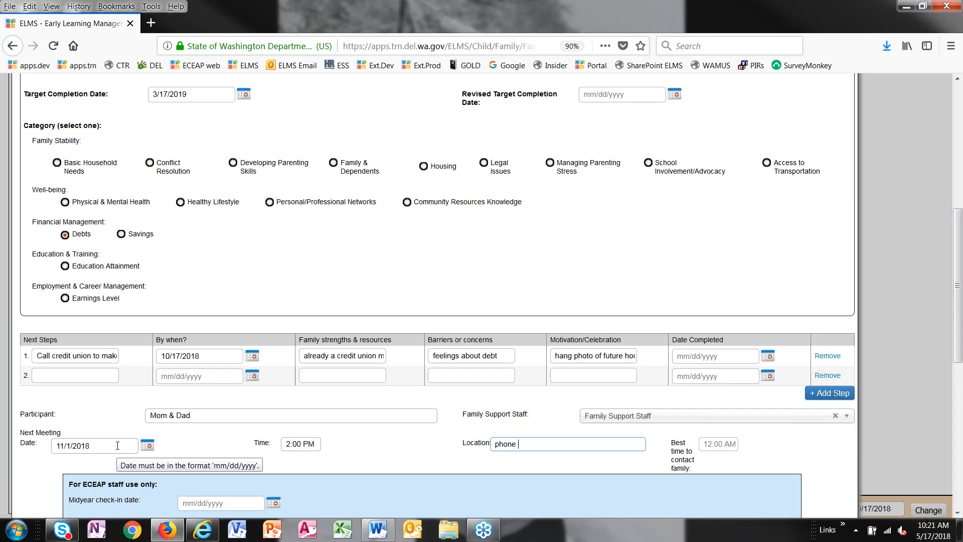
Enter 2:00 as the best time to contact the family, review the rest of the goal form, and try to save it.
left_click(723, 438)
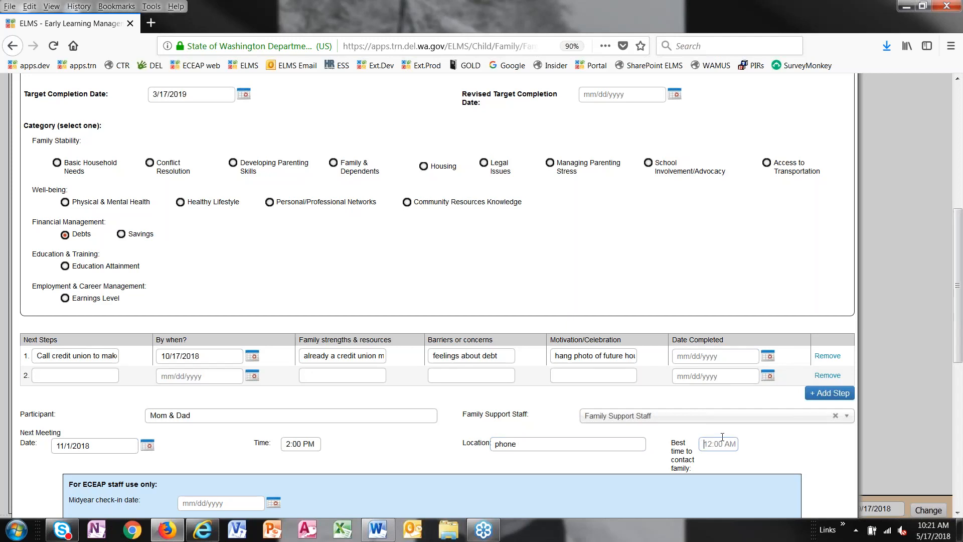
type("2:00")
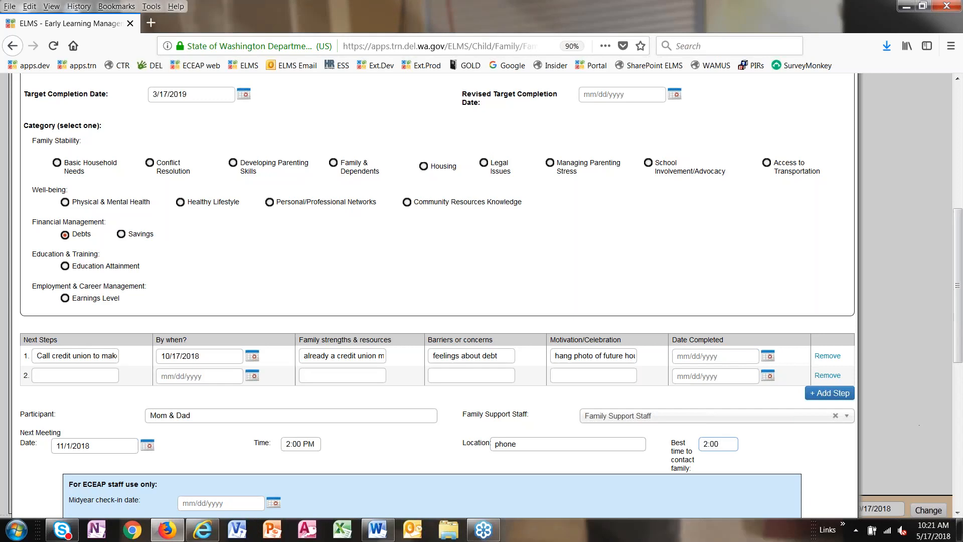
left_click(810, 457)
scroll(810, 460, "down", 3)
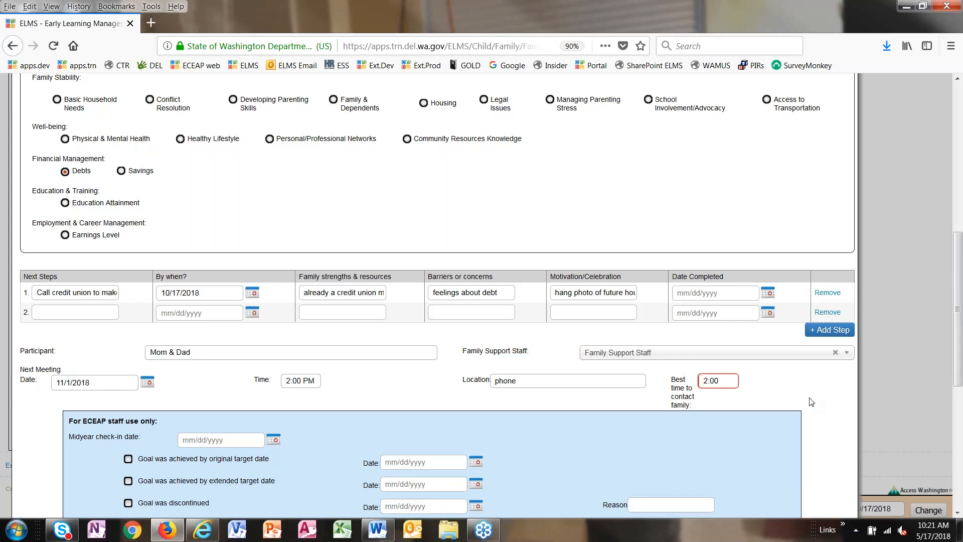
scroll(811, 402, "down", 3)
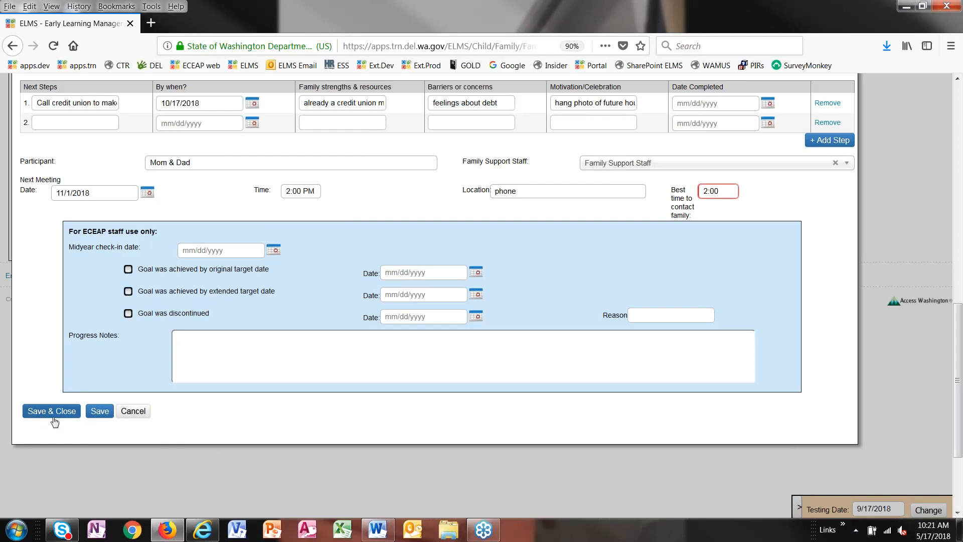
scroll(195, 423, "up", 2)
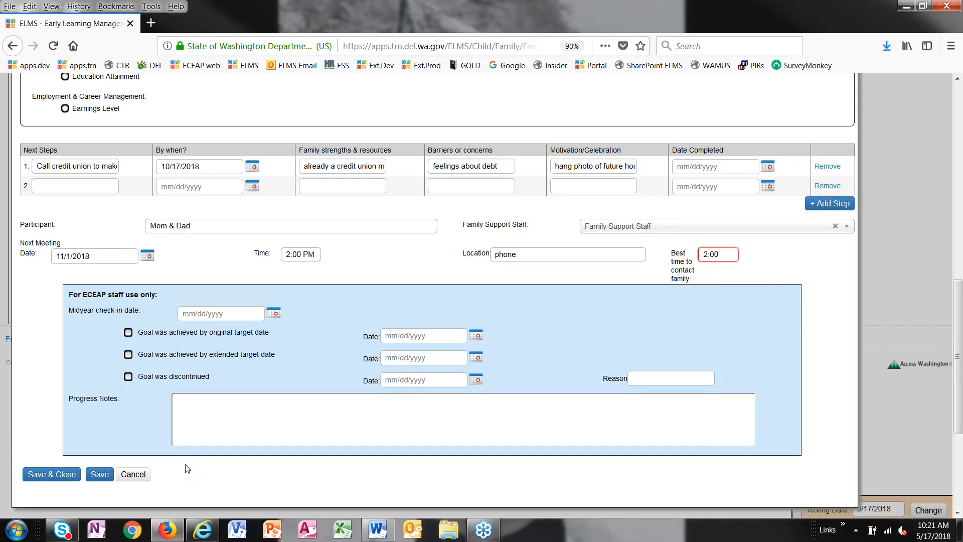
scroll(186, 469, "up", 4)
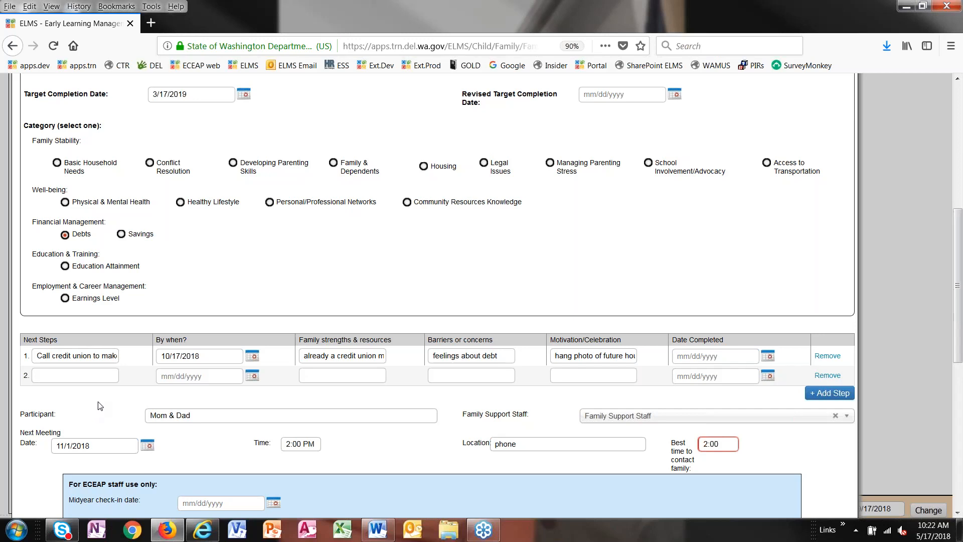
scroll(99, 406, "down", 6)
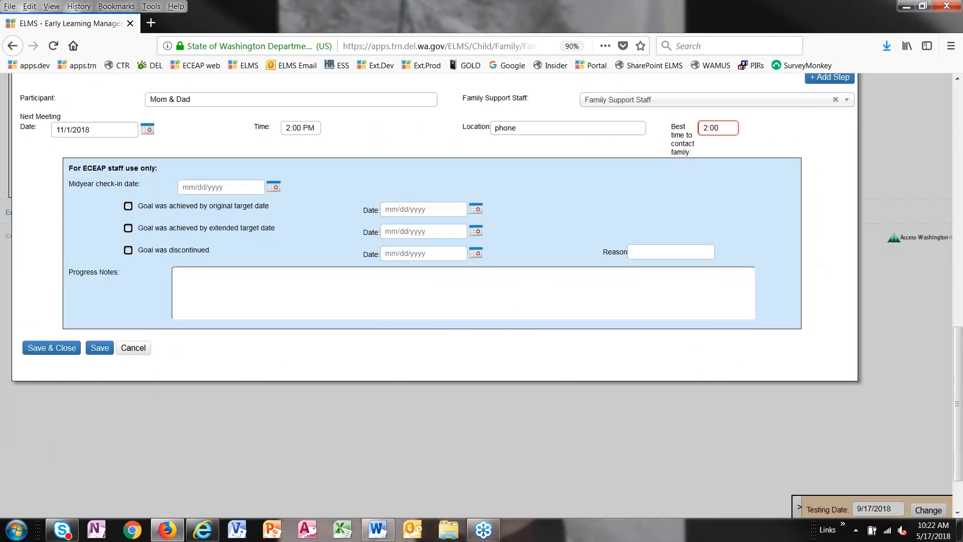
left_click(55, 349)
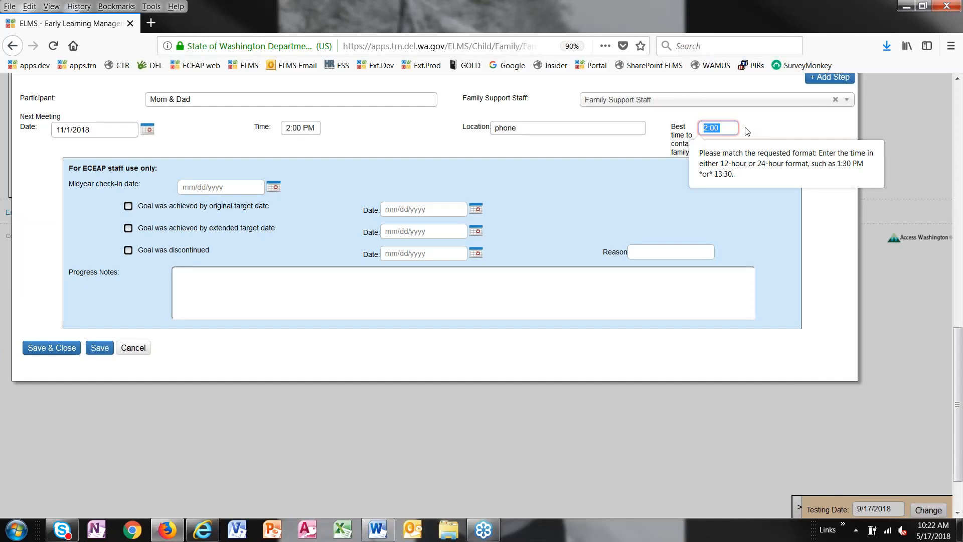
Correct the best time to contact the family to 2:00 PM, then save and close the goal.
left_click(727, 129)
type("PM")
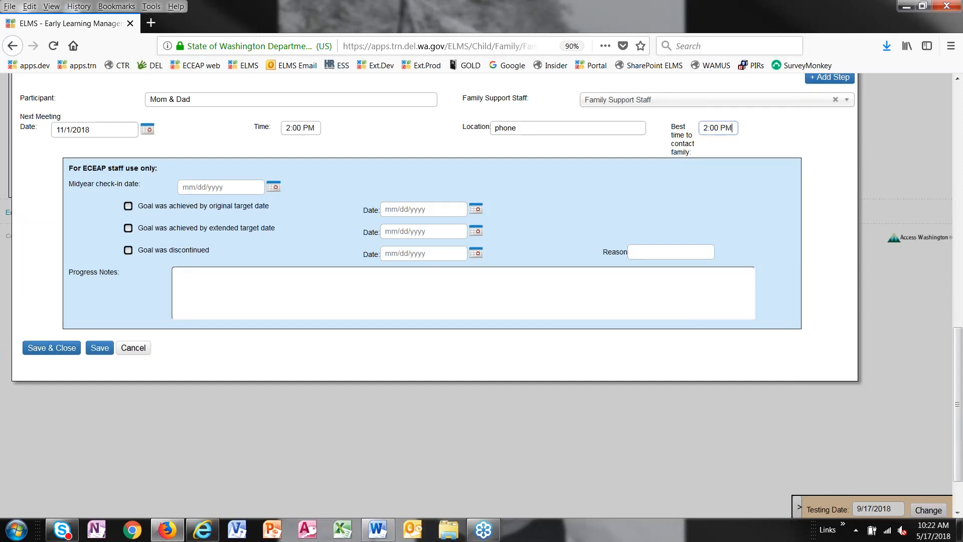
left_click(49, 348)
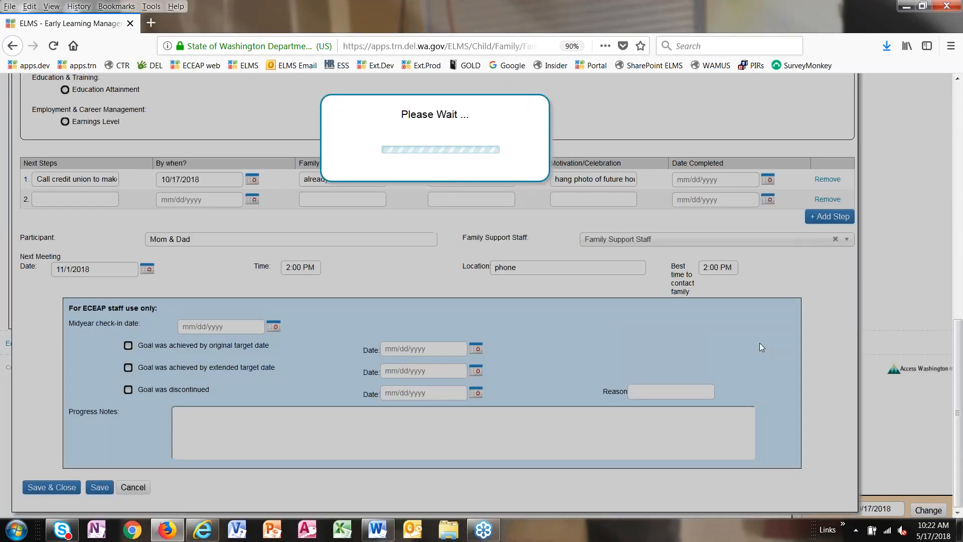
scroll(709, 204, "up", 3)
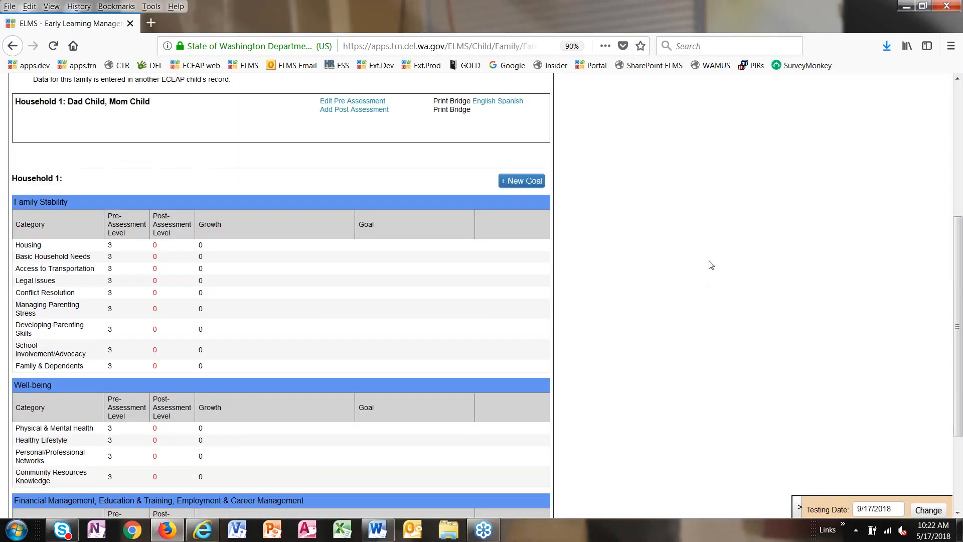
scroll(710, 260, "up", 4)
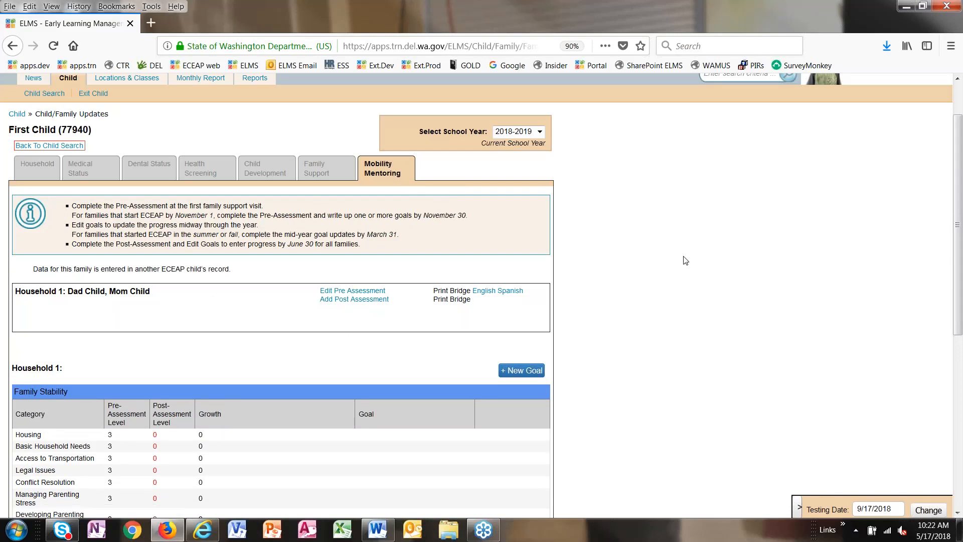
Edit the saved credit counseling goal under Debts, setting its midyear check-in date to 03/01/2018.
scroll(693, 268, "down", 2)
scroll(697, 273, "down", 2)
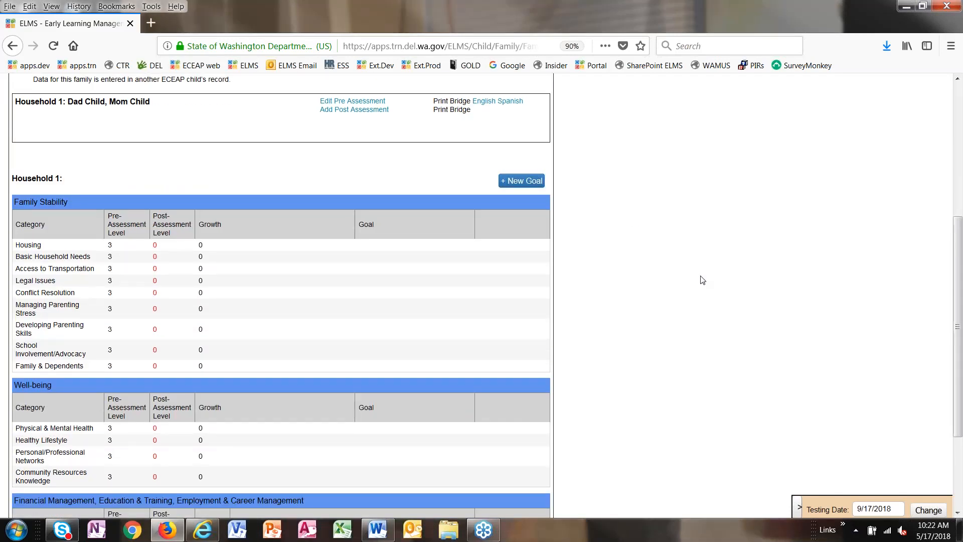
scroll(703, 280, "down", 3)
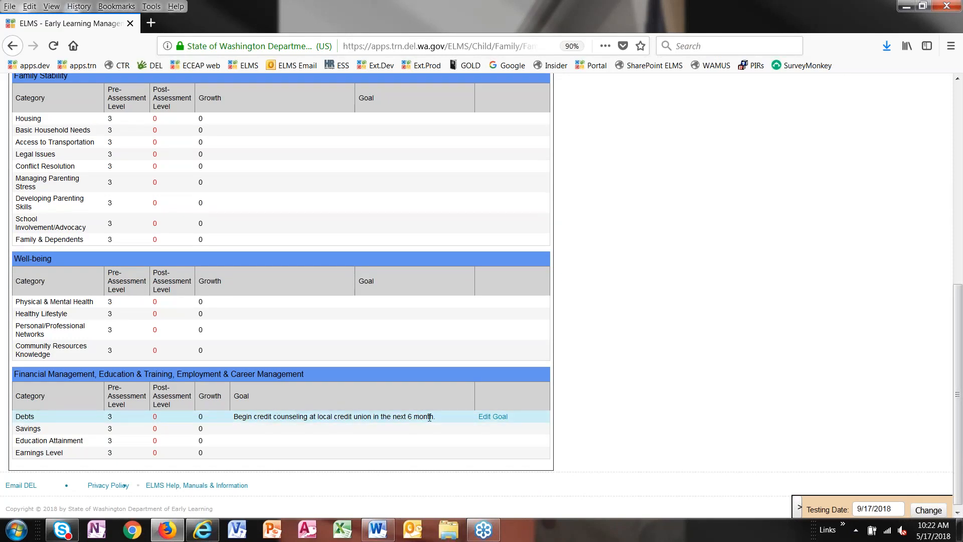
left_click(502, 420)
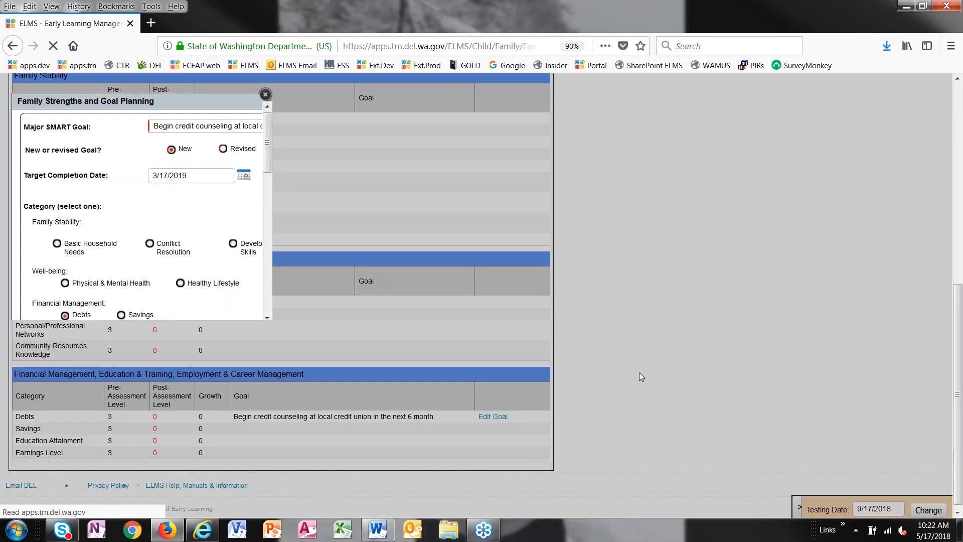
scroll(684, 317, "down", 5)
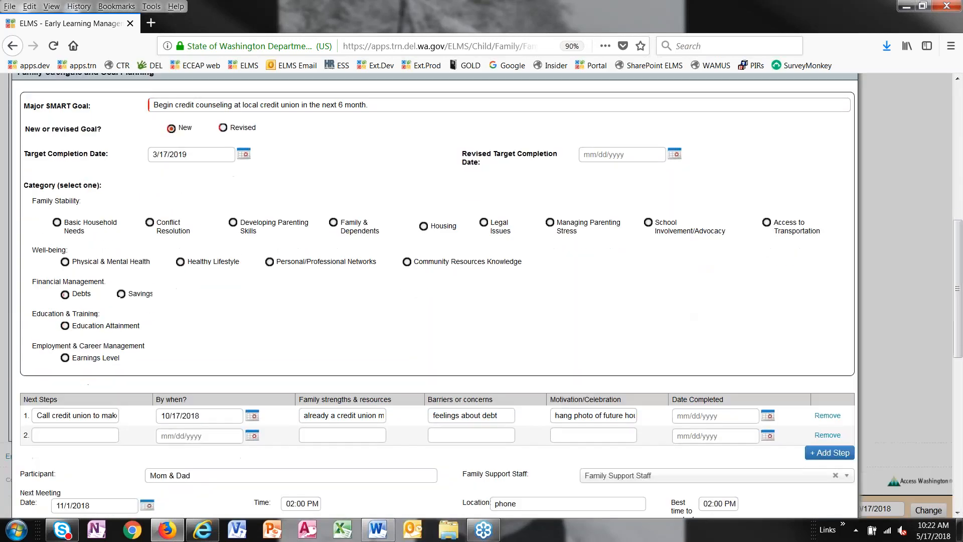
left_click(84, 272)
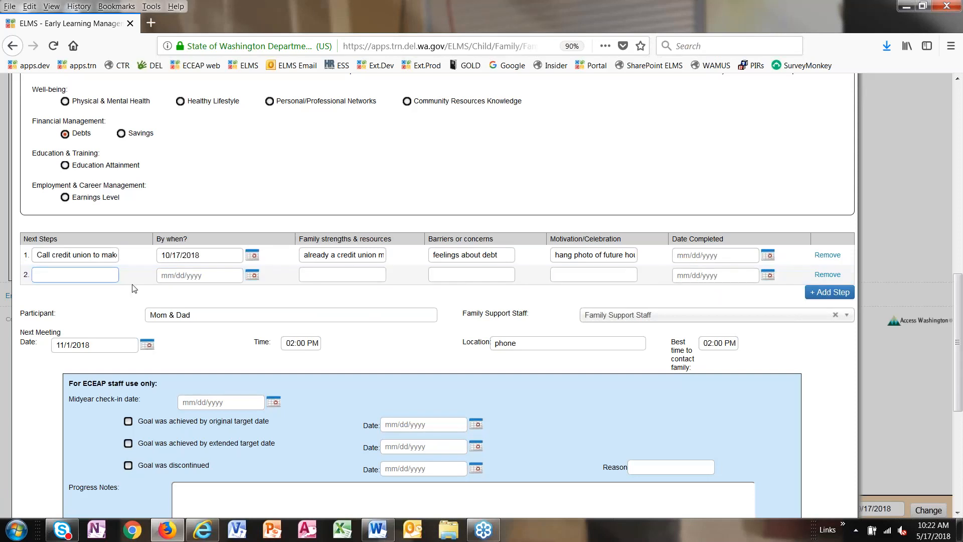
left_click(245, 403)
type("03/")
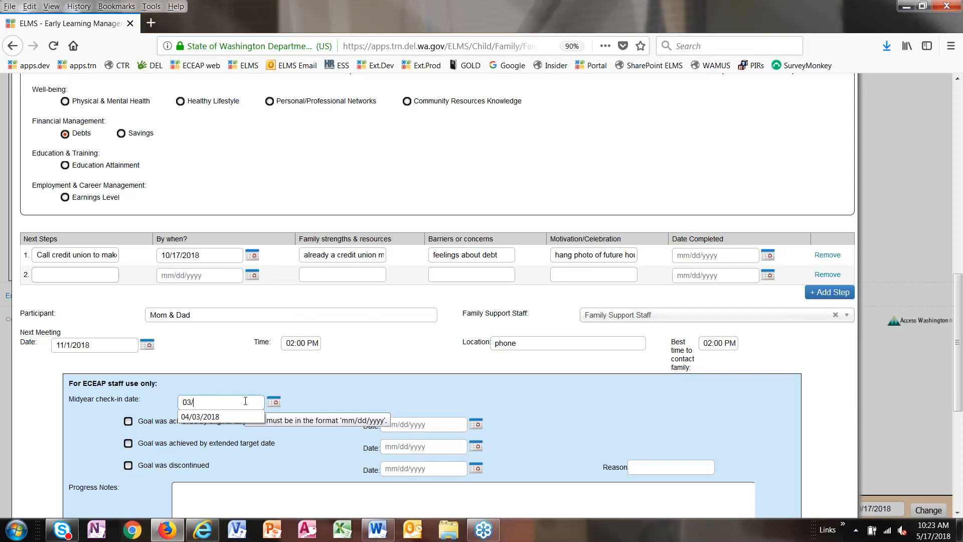
type("01/2018")
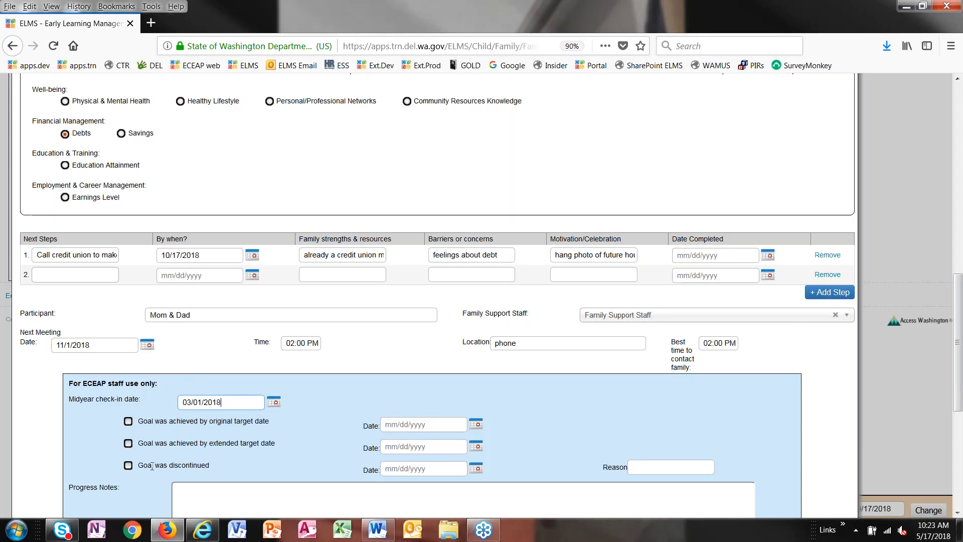
Enter "asdfasdfasdfasdfaasdfadf" in the goal's progress notes, then save and close the goal.
left_click(209, 514)
scroll(209, 514, "up", 1)
type("asdfasdfasdfasdfaasdfadf")
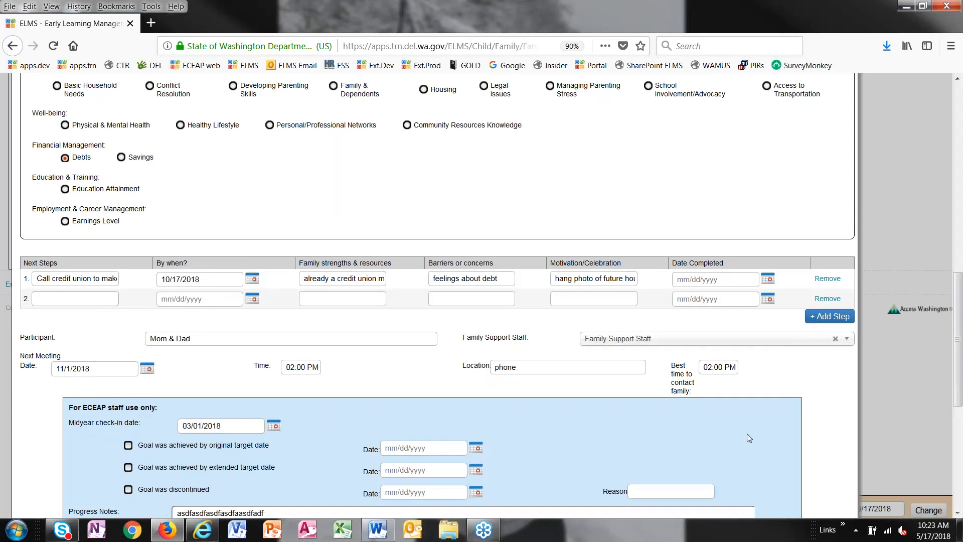
scroll(748, 435, "down", 8)
left_click(51, 397)
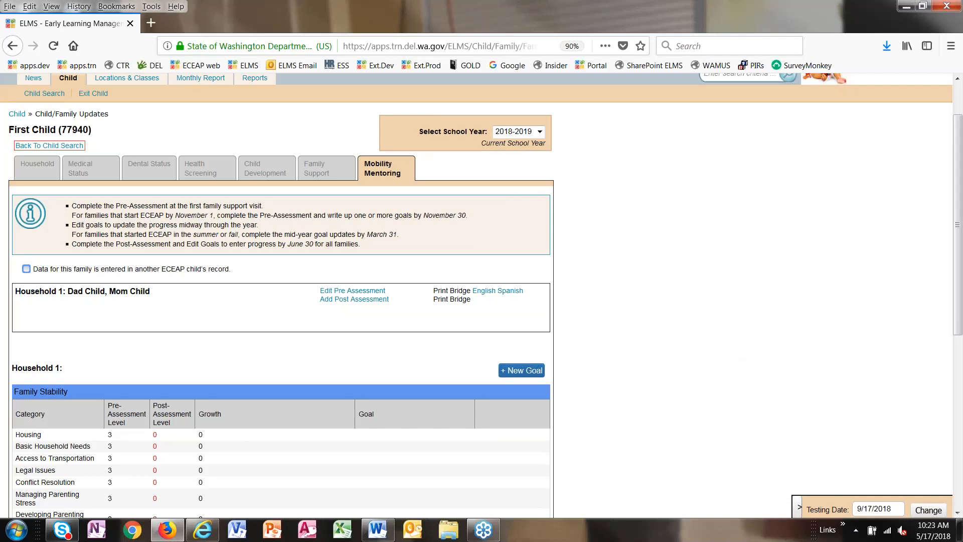
Start a new family goal with the Major SMART Goal "Dad will walk for 20 minutes three times a week.".
left_click(536, 369)
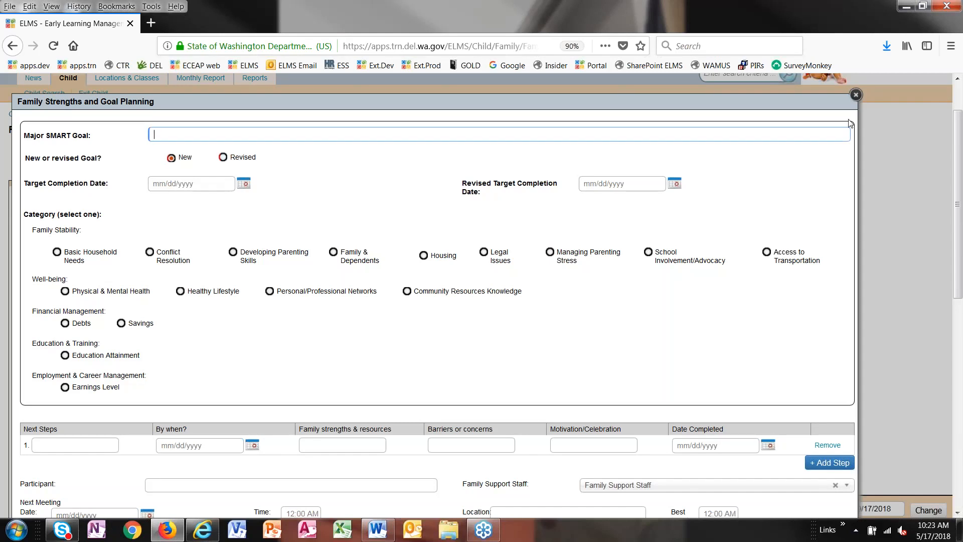
type("Dad is star")
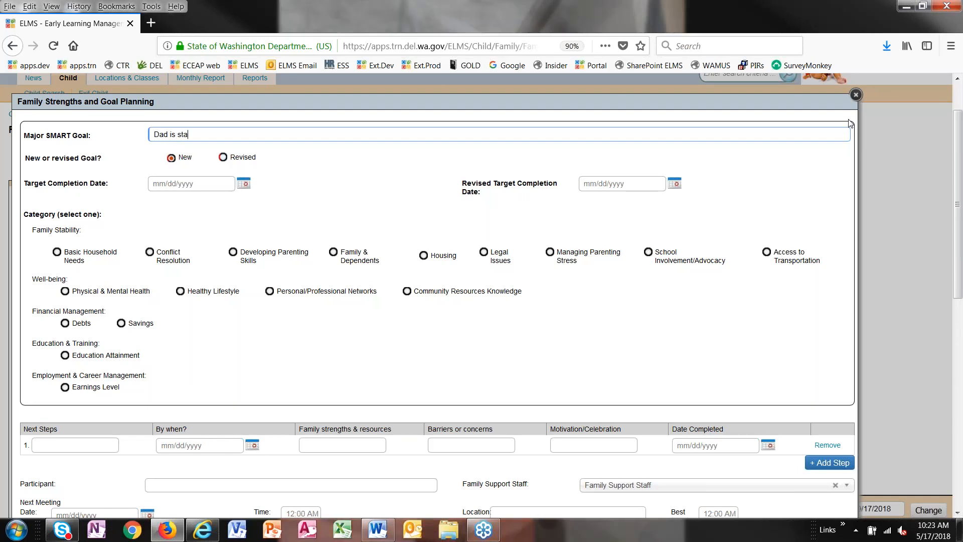
key("BackSpace")
key("BackSpace")
key("BackSpace")
key("BackSpace")
key("BackSpace")
key("BackSpace")
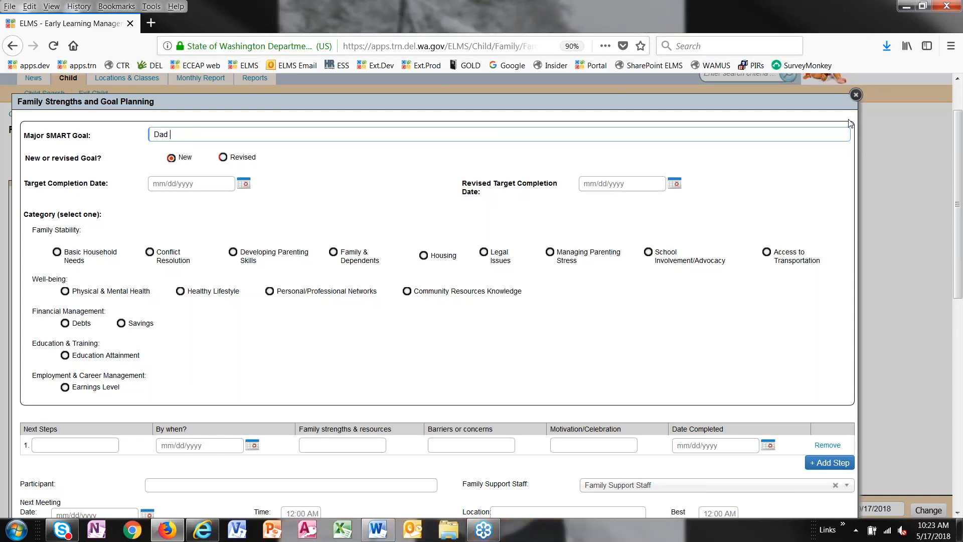
type("will walk for 20 minutes three")
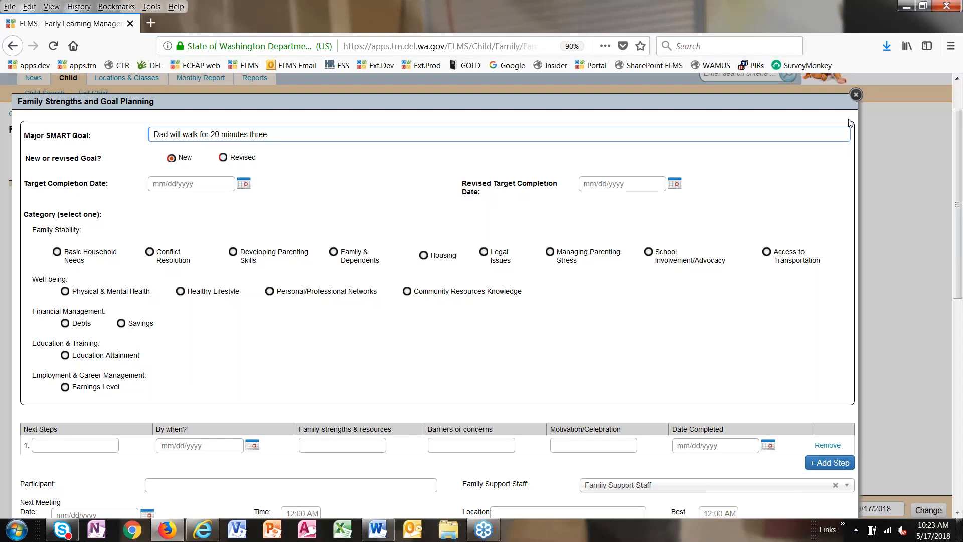
type(" times a week.")
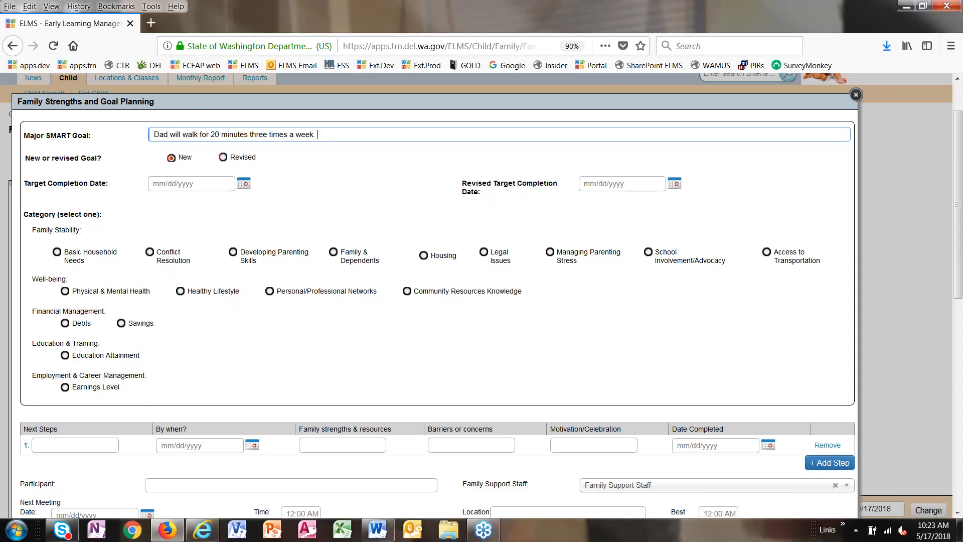
Assign the goal to the Physical & Mental Health category and set its target completion date to 6/1/19.
left_click(79, 292)
left_click(214, 221)
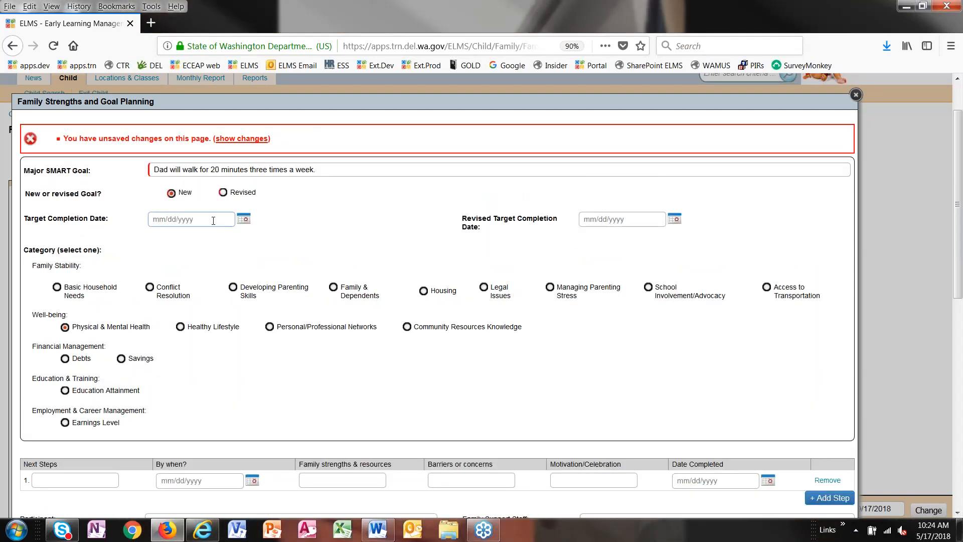
type("6/1/19")
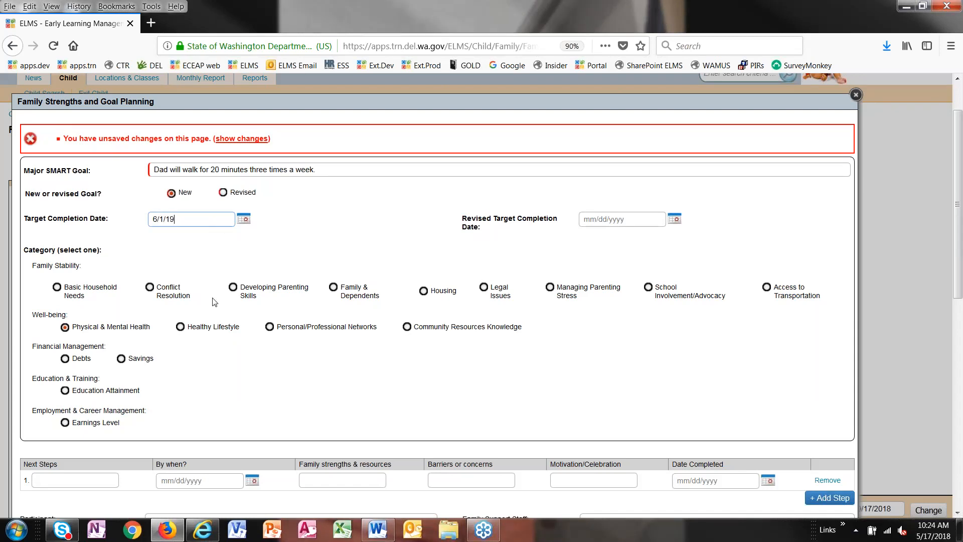
Enter "Find walking shoes" as the goal's first next step, then save and close the goal.
scroll(214, 302, "down", 3)
left_click(84, 352)
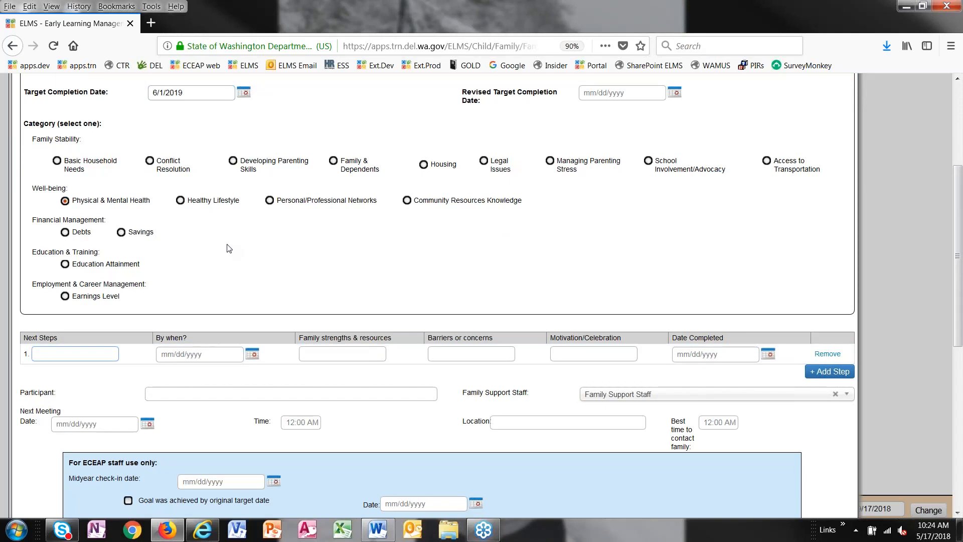
type("Find walking shoes")
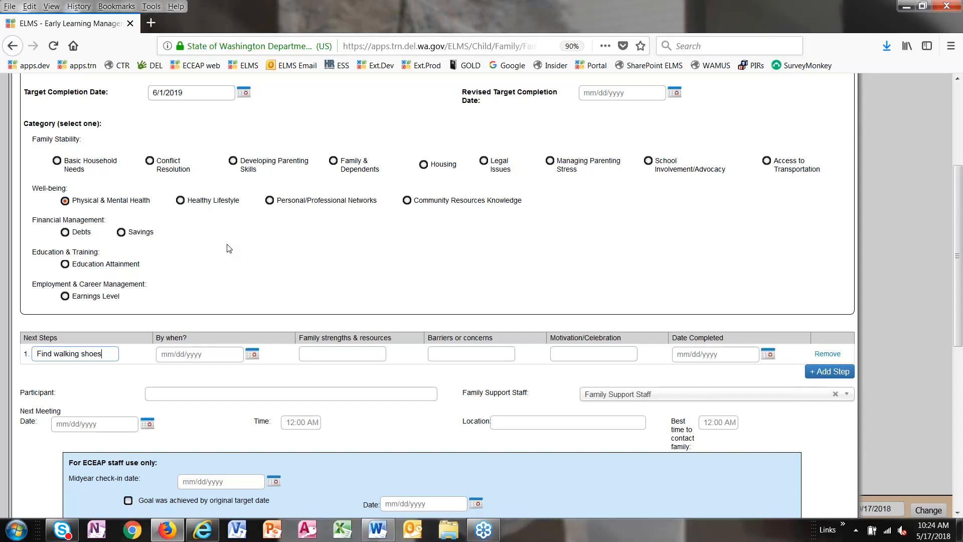
scroll(392, 311, "down", 3)
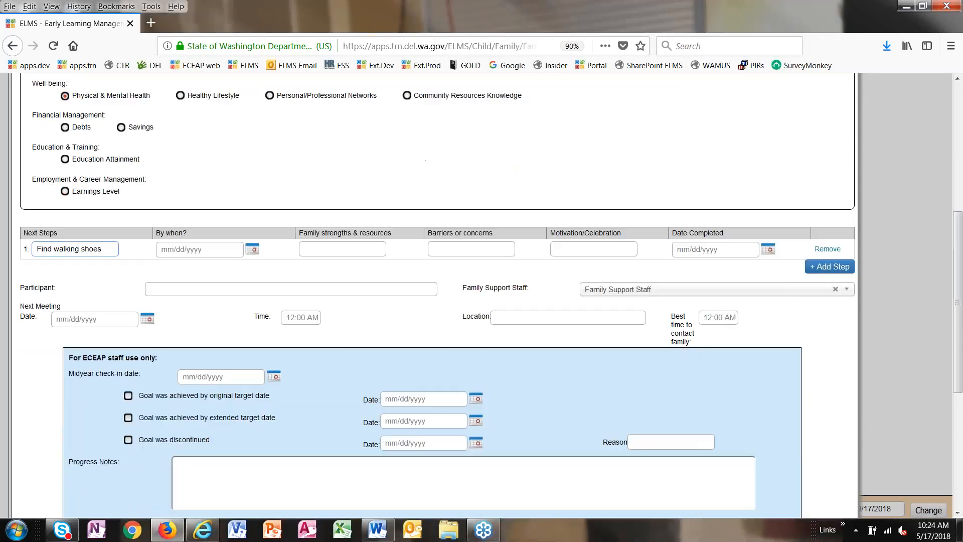
scroll(392, 311, "down", 3)
left_click(53, 453)
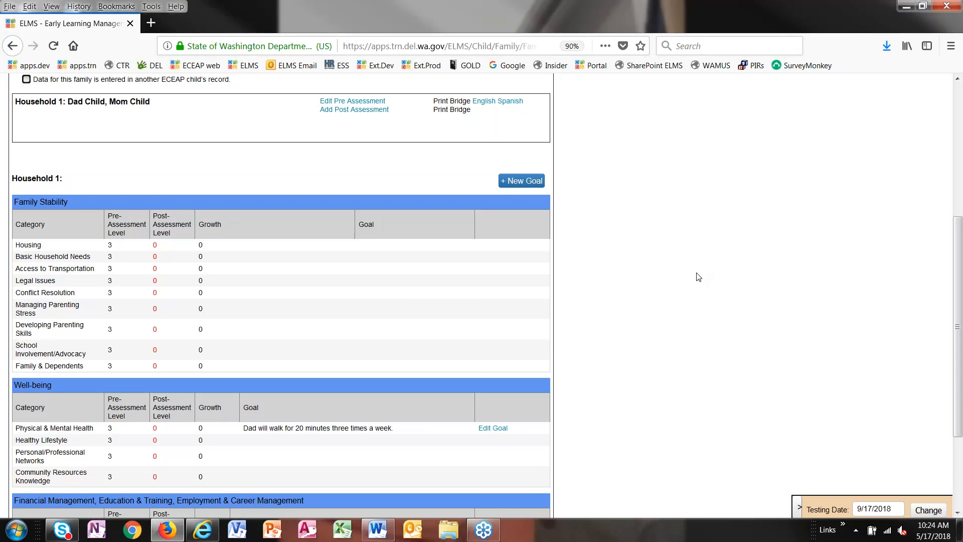
Add a post-assessment for Household 1 and enter "Mom" and "Dad" as the parents interviewed.
scroll(699, 277, "up", 3)
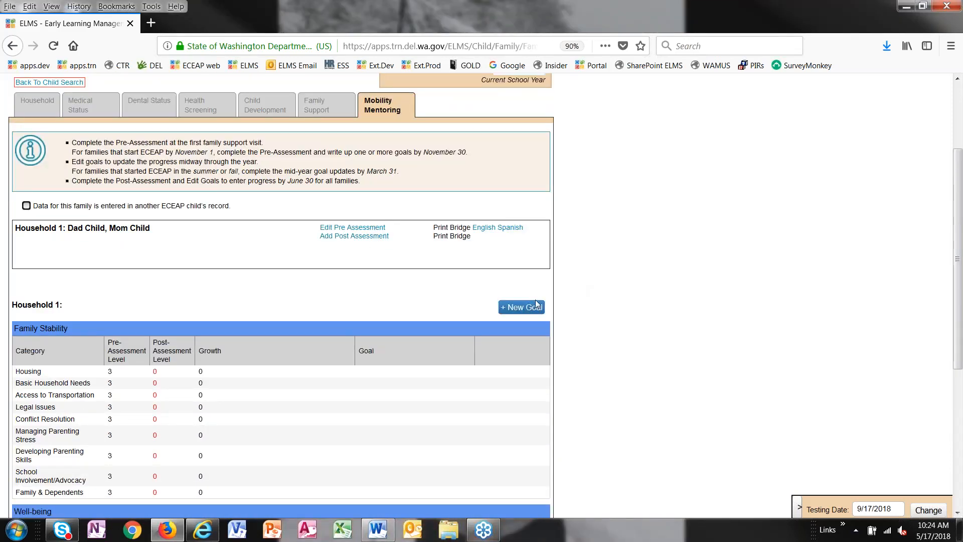
left_click(350, 239)
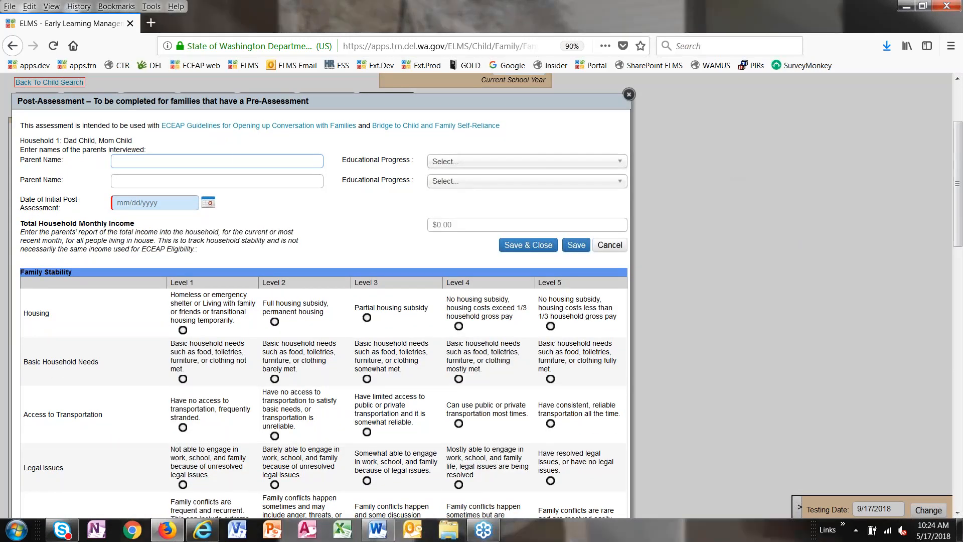
left_click(184, 160)
key("Down")
key("Down")
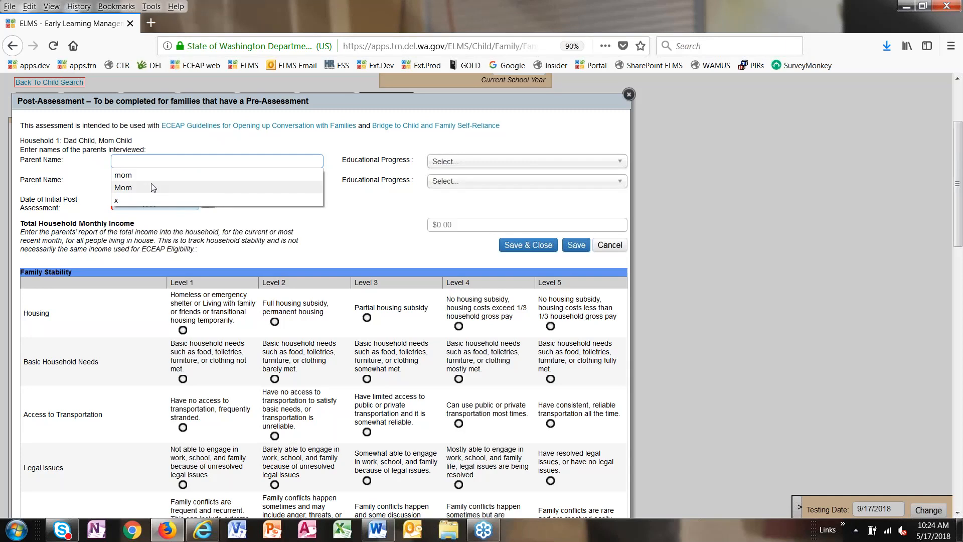
key("Return")
key("Tab")
type("Dad")
key("Tab")
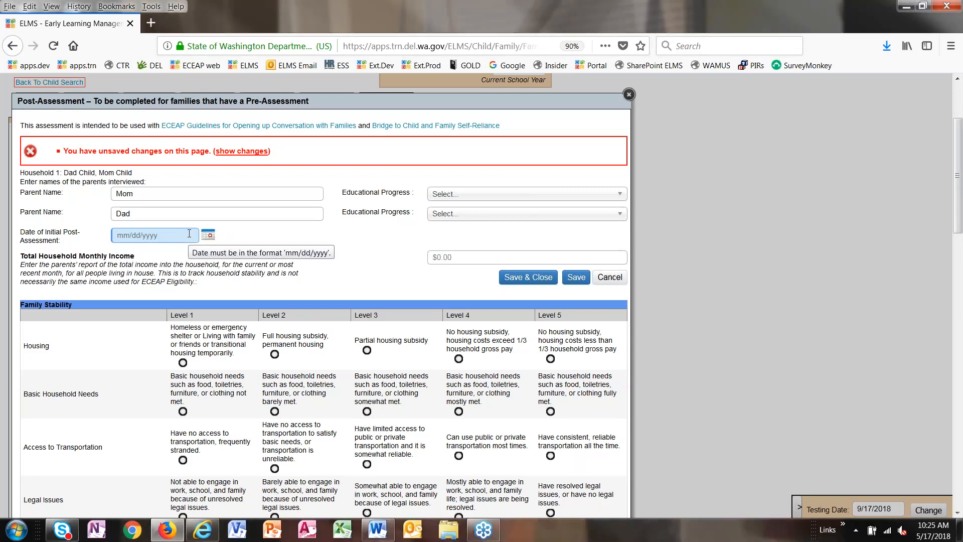
Set the initial post-assessment date to 6/1/2019 and both parents' educational progress to "No current education goal".
type("6/1")
type("/1")
type("019")
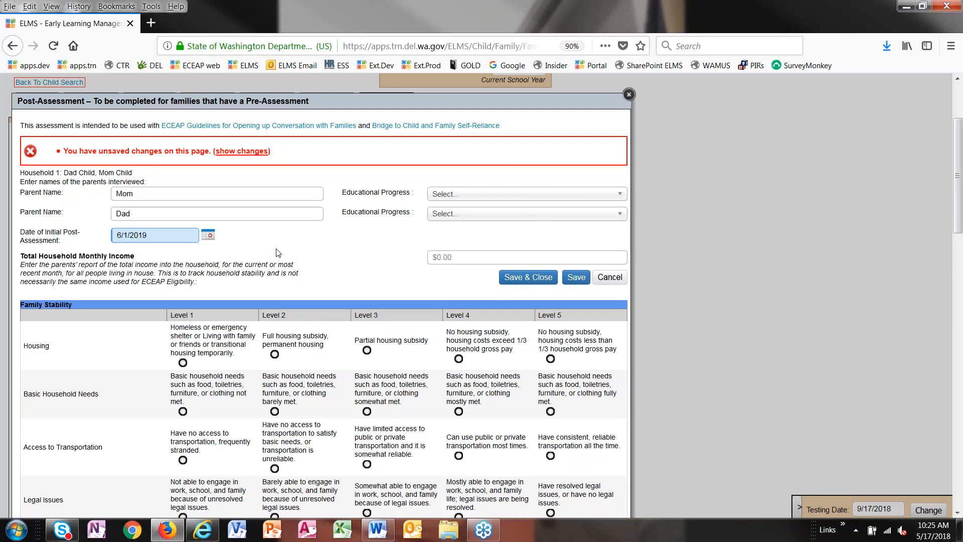
left_click(473, 194)
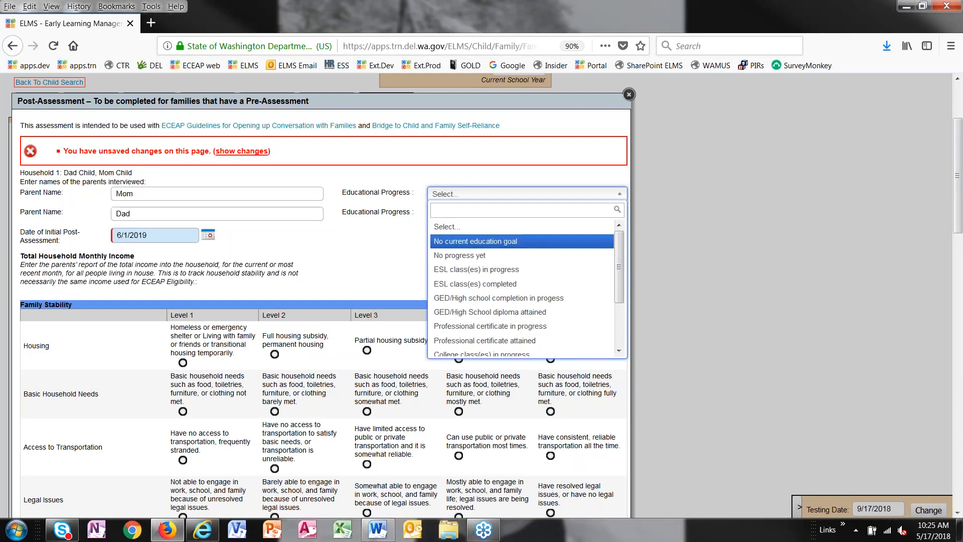
left_click(471, 243)
left_click(478, 218)
left_click(476, 257)
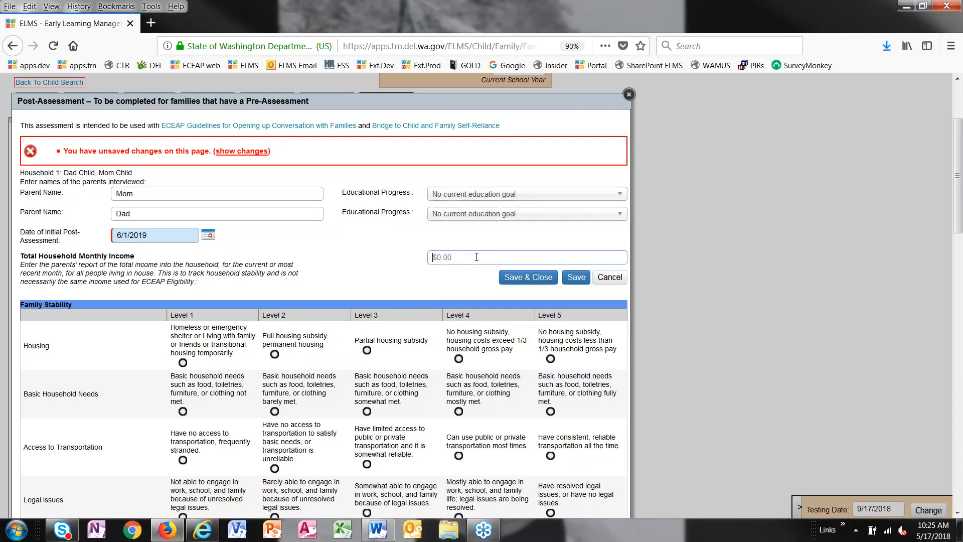
Enter $1350 as the total household monthly income in the post-assessment.
left_click(461, 256)
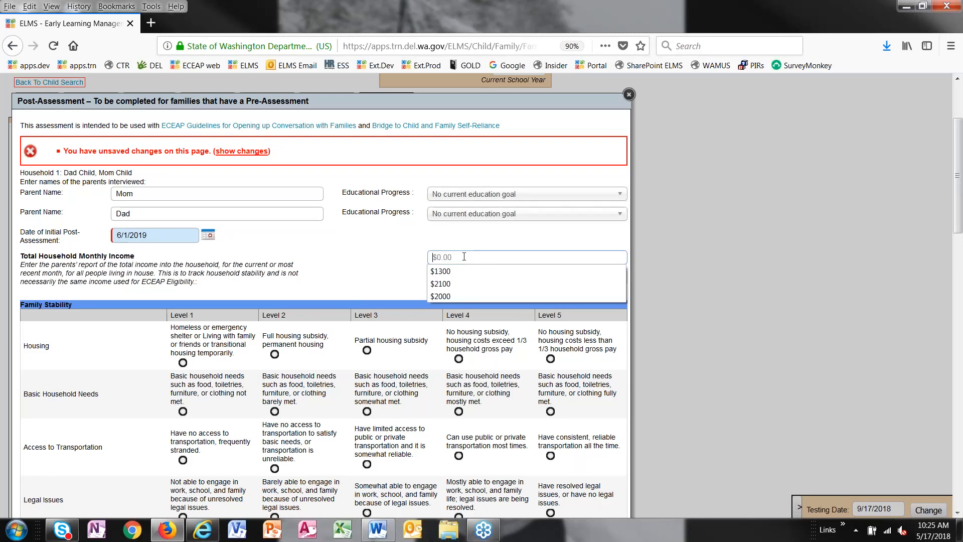
type("1350")
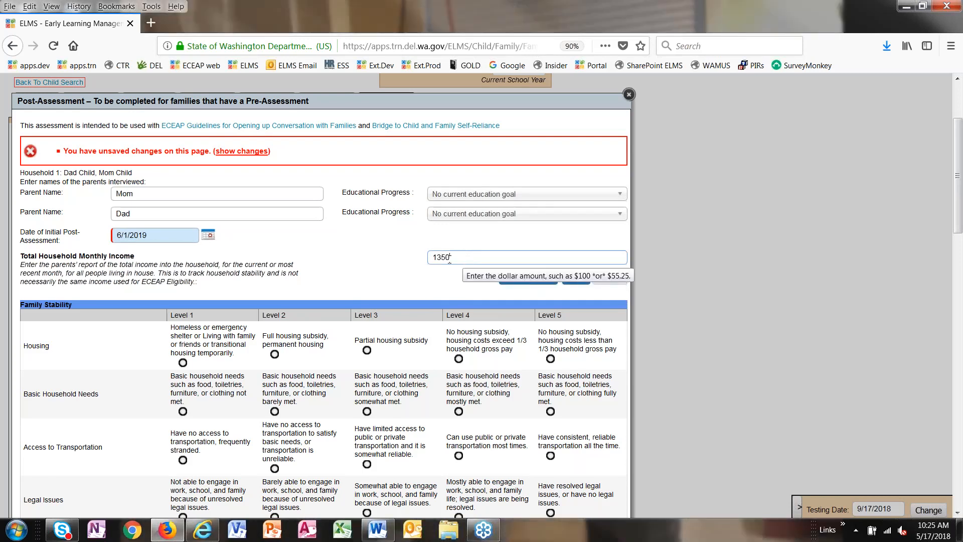
left_click(355, 258)
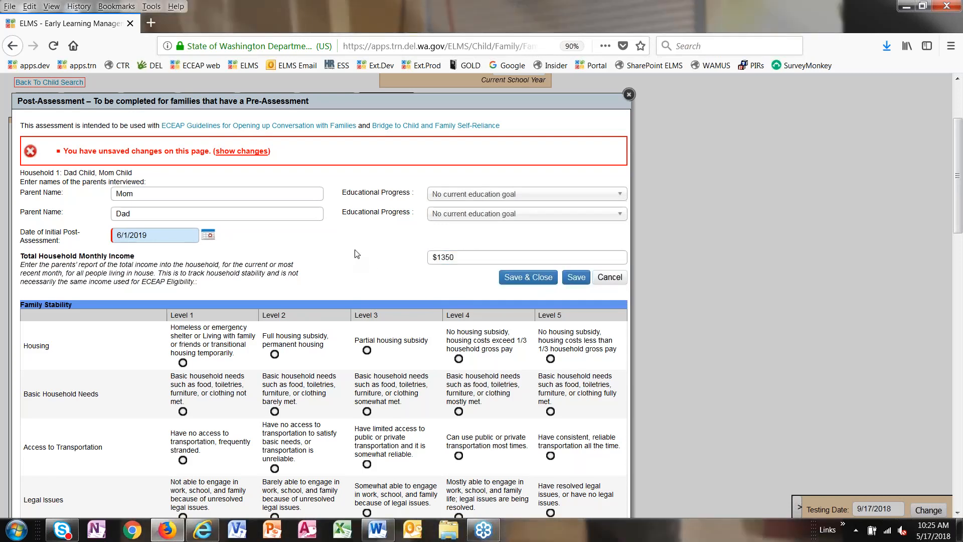
Rate Housing, Basic Household Needs, Access to Transportation and Legal Issues at Level 3 in the post-assessment's Family Stability section.
scroll(378, 231, "down", 3)
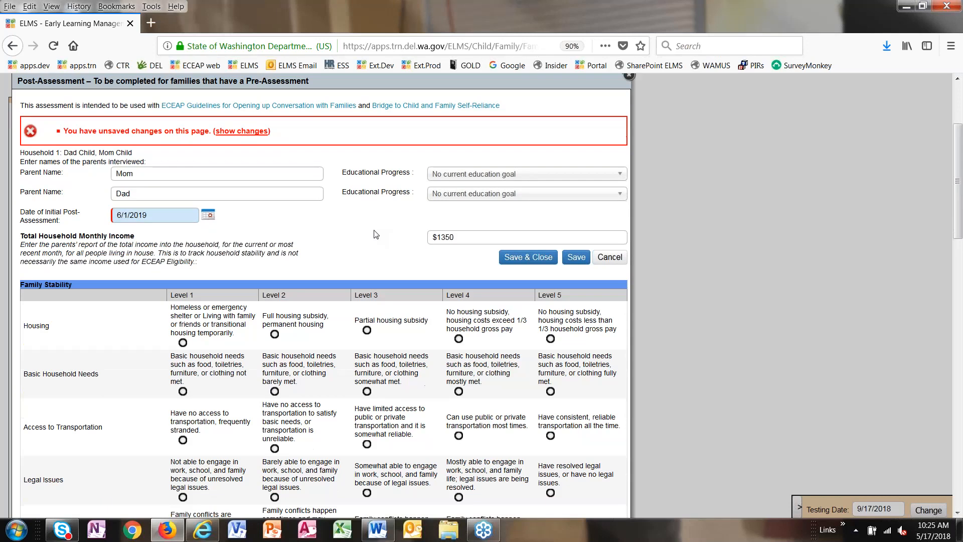
scroll(381, 222, "down", 3)
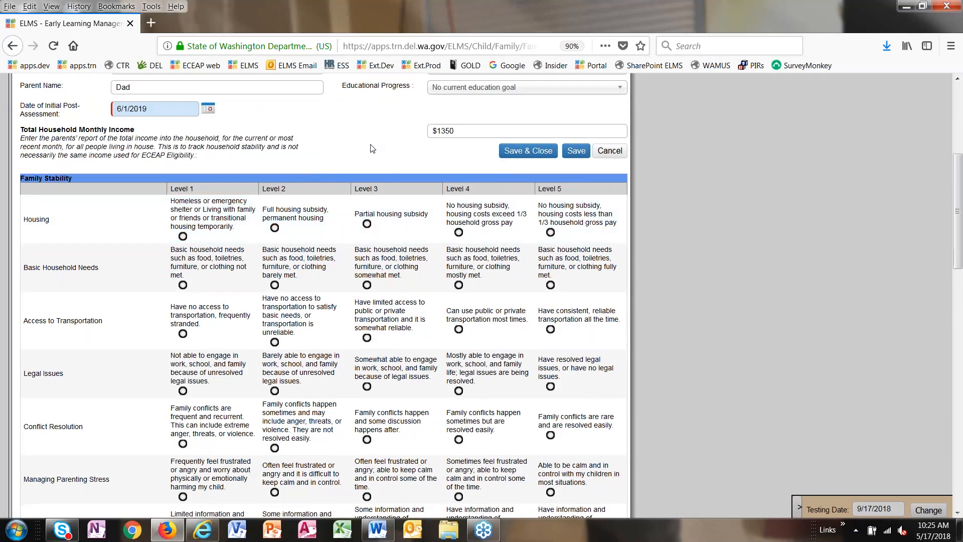
scroll(373, 149, "down", 3)
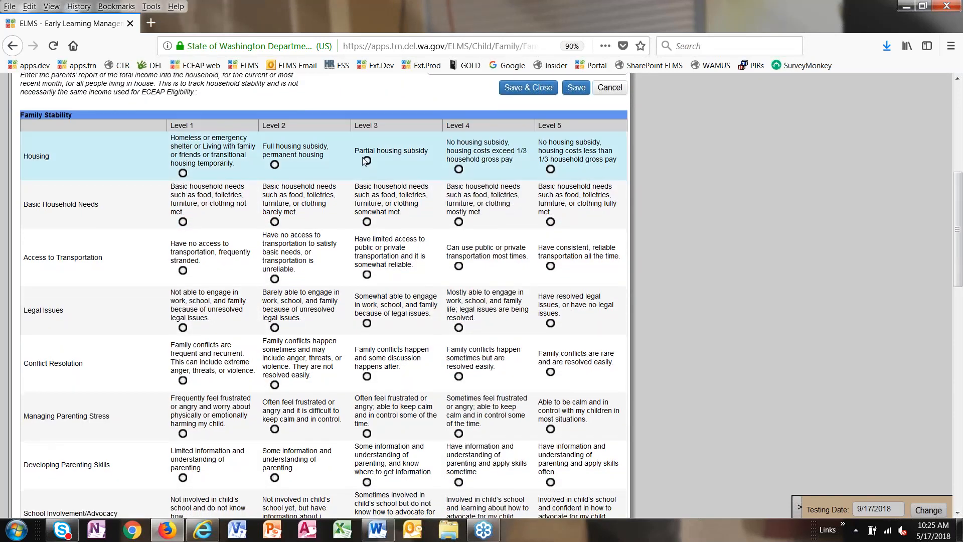
left_click(367, 161)
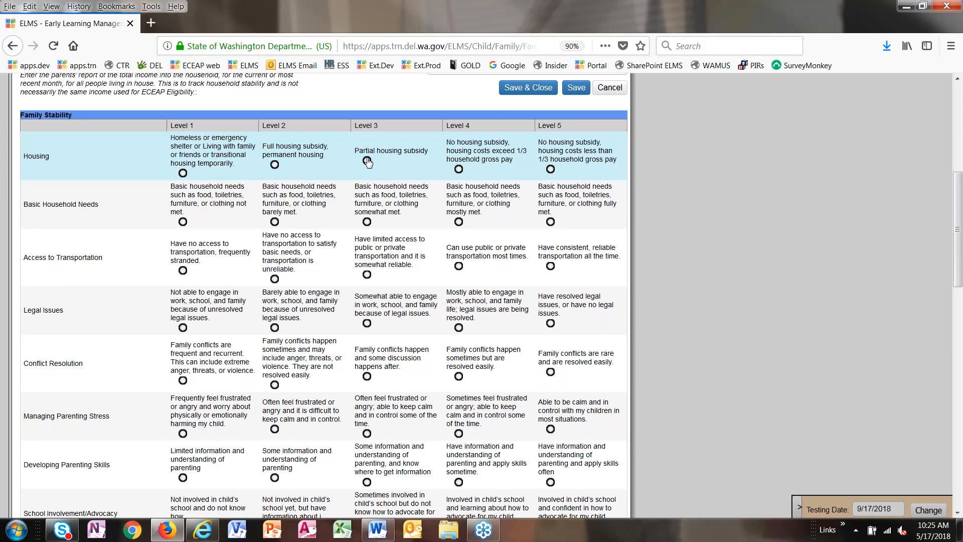
left_click(367, 222)
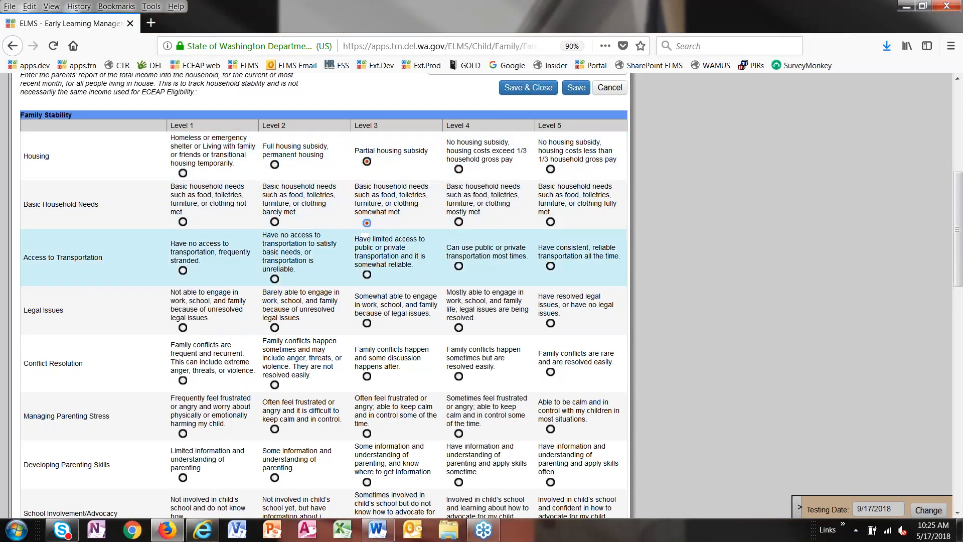
left_click(367, 275)
left_click(367, 324)
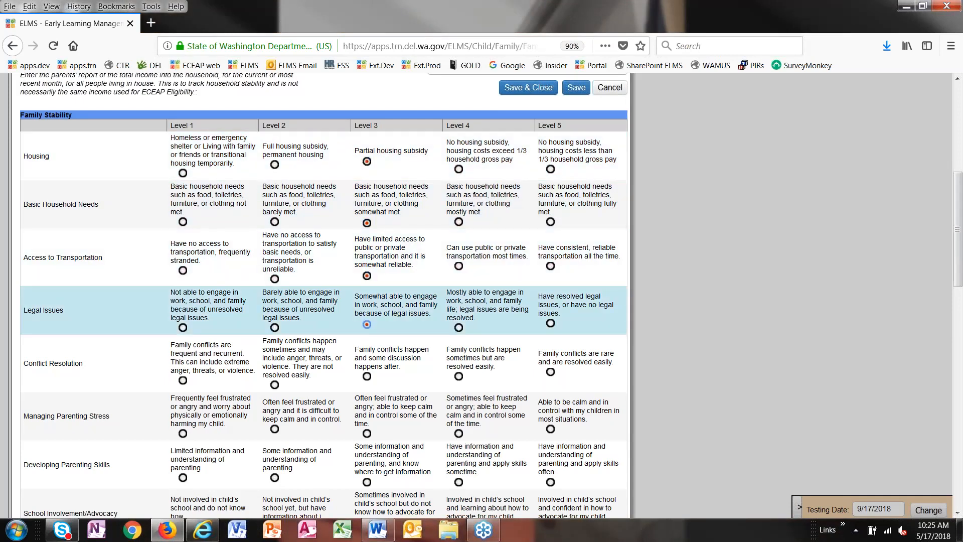
Rate Conflict Resolution Level 2, and Managing Parenting Stress, Developing Parenting Skills, School Involvement/Advocacy and Family & Dependents Level 3.
left_click(275, 385)
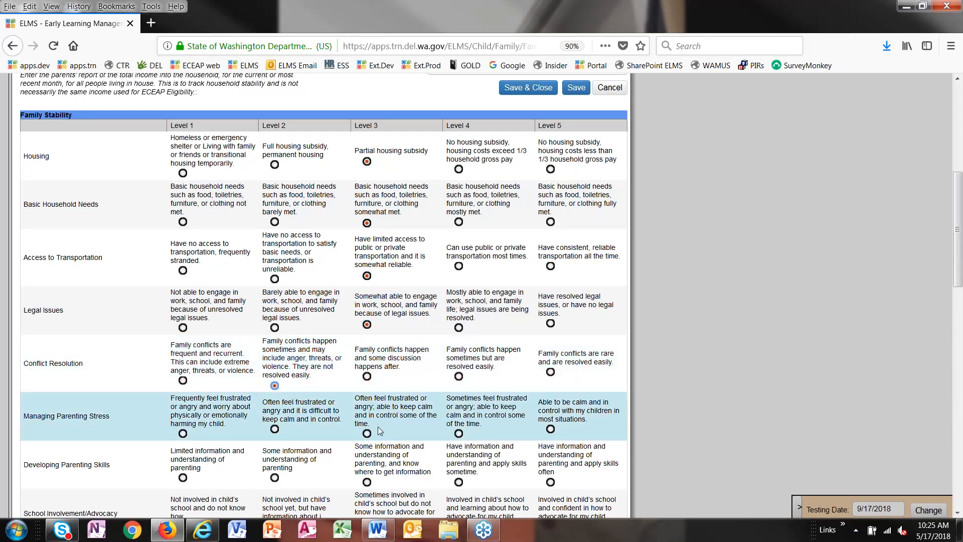
left_click(366, 433)
left_click(366, 481)
scroll(416, 363, "down", 5)
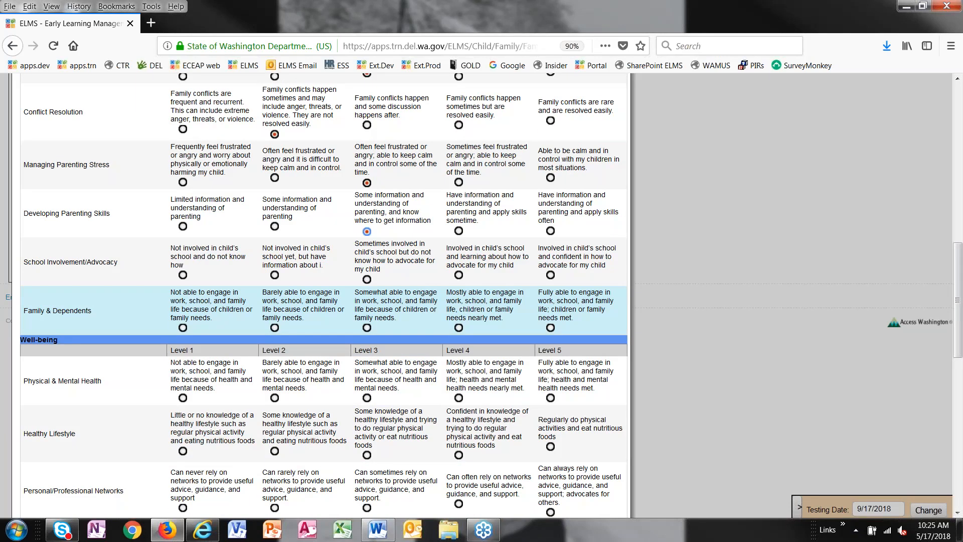
left_click(367, 280)
left_click(367, 328)
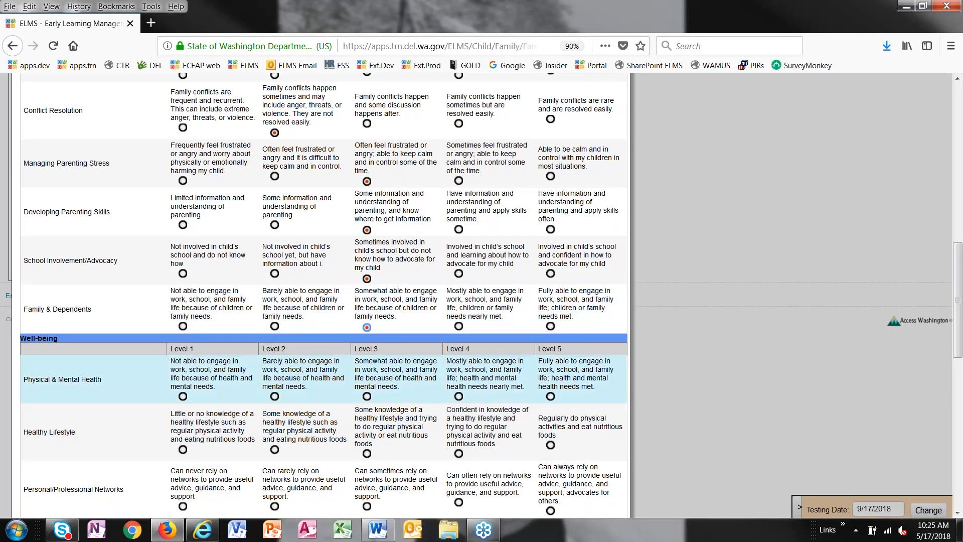
Rate all four Well-being categories at Level 3, from Physical & Mental Health through Community Resources Knowledge.
left_click(366, 397)
left_click(367, 454)
scroll(391, 423, "down", 3)
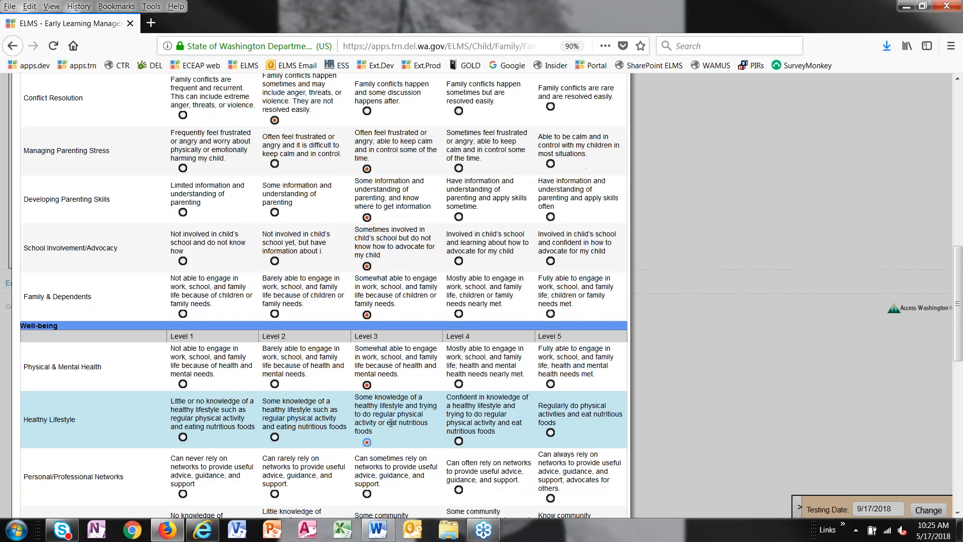
left_click(367, 318)
left_click(368, 367)
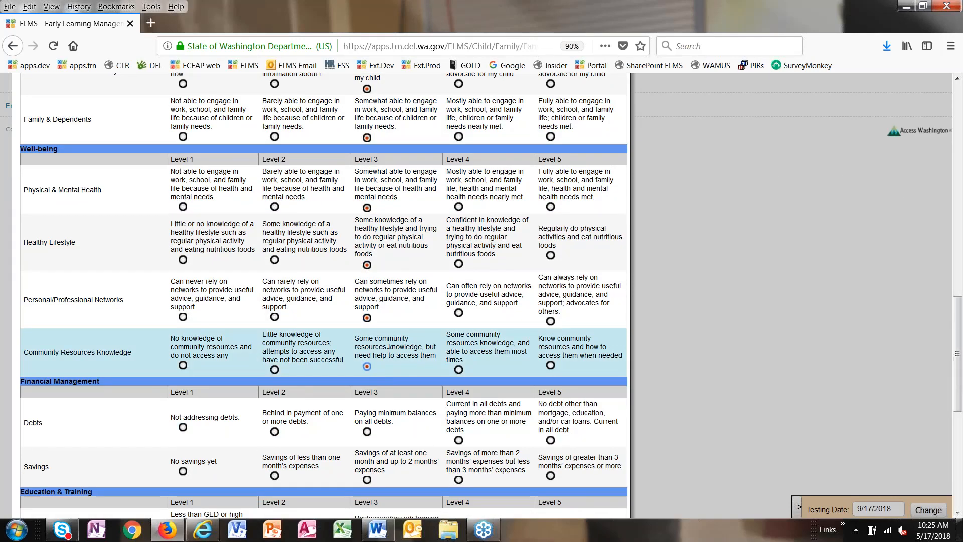
Rate Debts, Savings, Education Attainment and Earnings Level at Level 3, and submit the post-assessment with Save & Close.
scroll(389, 351, "down", 3)
left_click(367, 243)
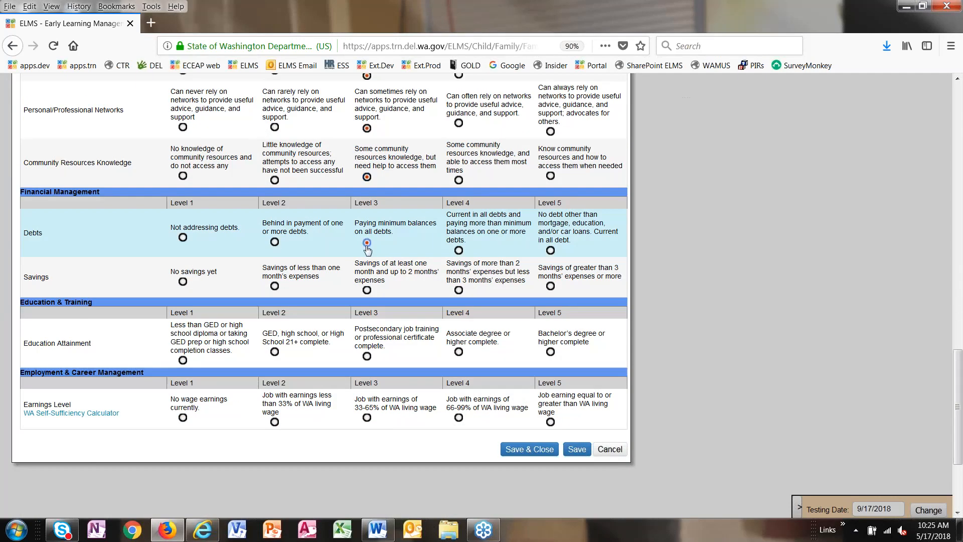
left_click(366, 290)
left_click(366, 356)
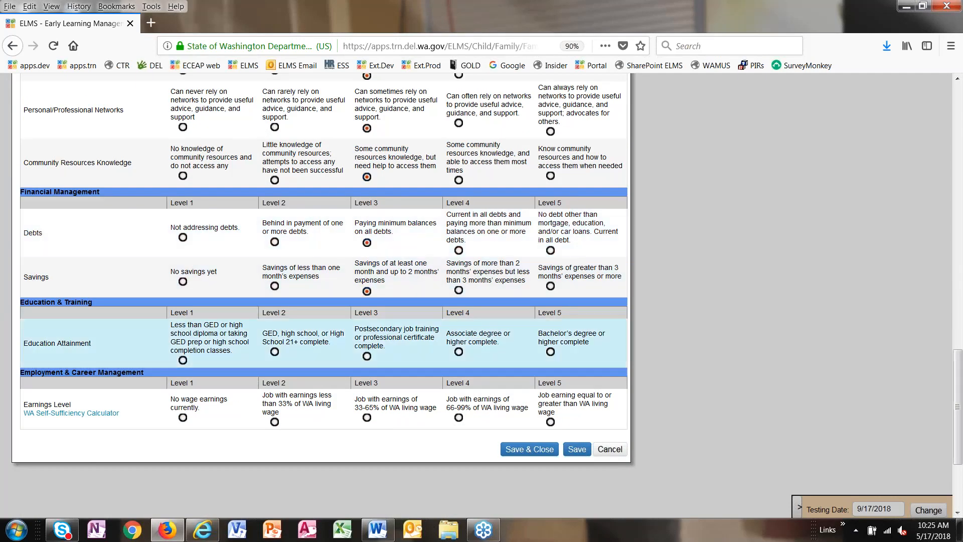
left_click(367, 418)
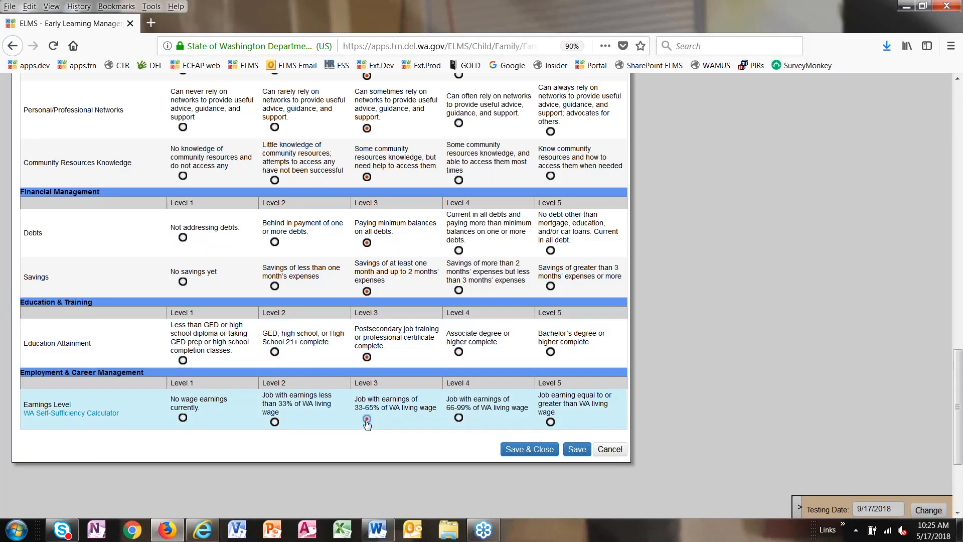
left_click(517, 450)
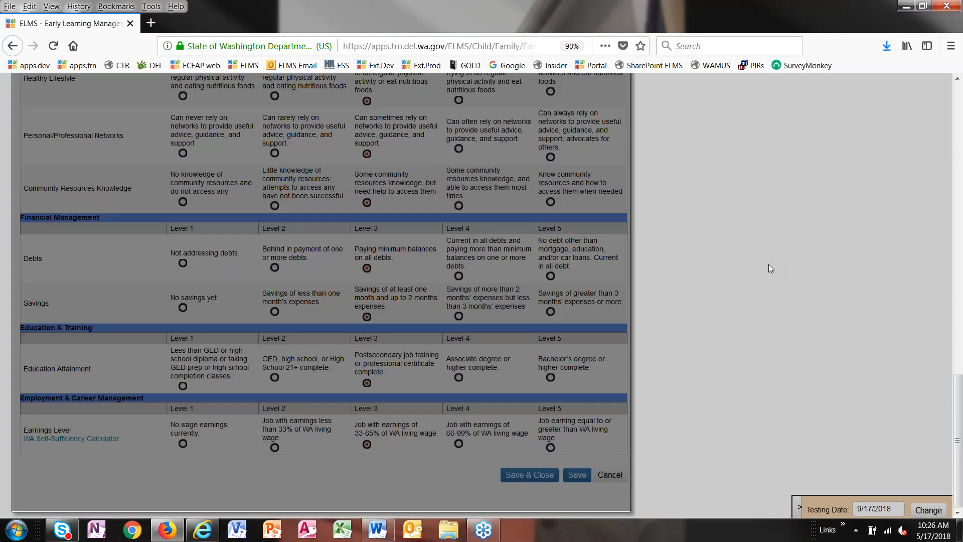
Enter "parent became more comfortable with sharing personal information." as the reason for the Conflict Resolution decrease and save it.
scroll(743, 255, "up", 2)
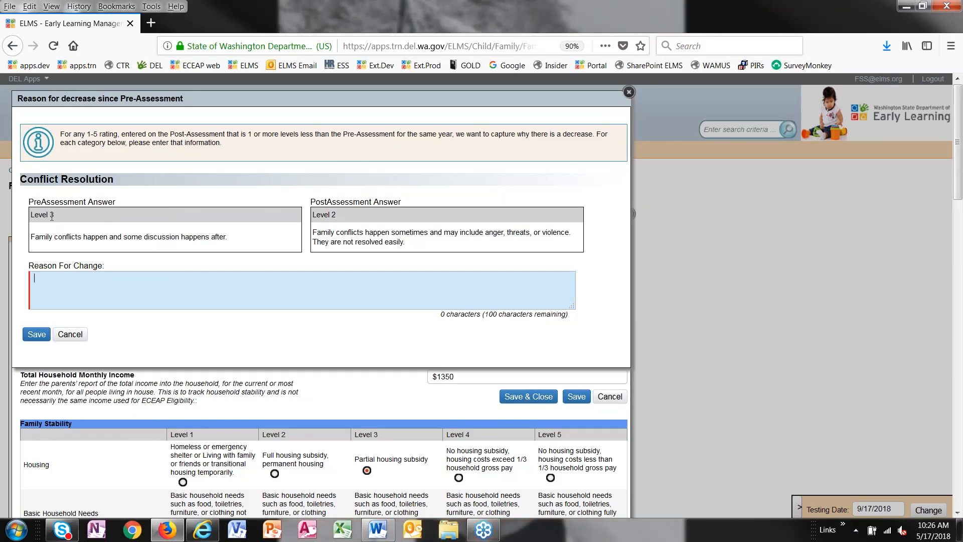
left_click_drag(52, 216, 30, 215)
left_click_drag(354, 218, 294, 213)
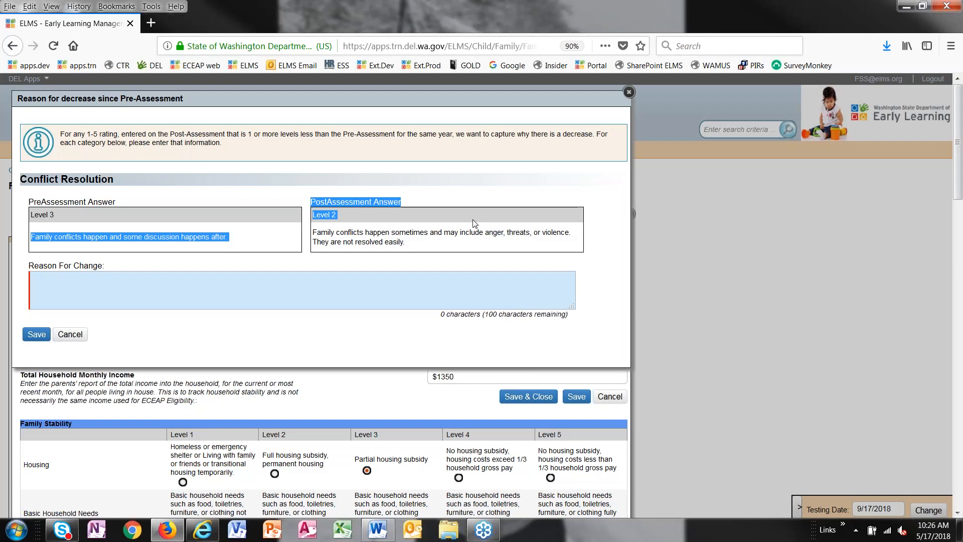
left_click(514, 193)
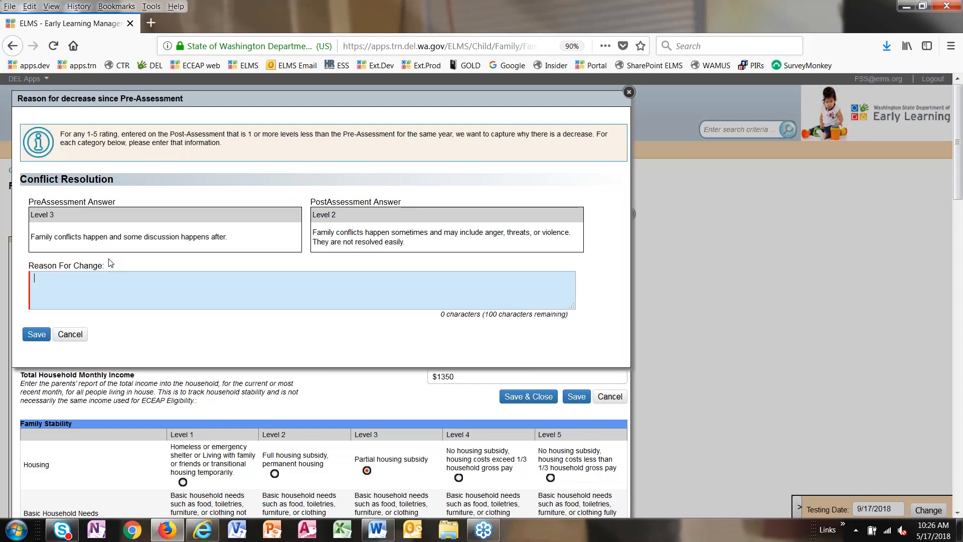
type("pa")
type("rent")
key("BackSpace")
type("e")
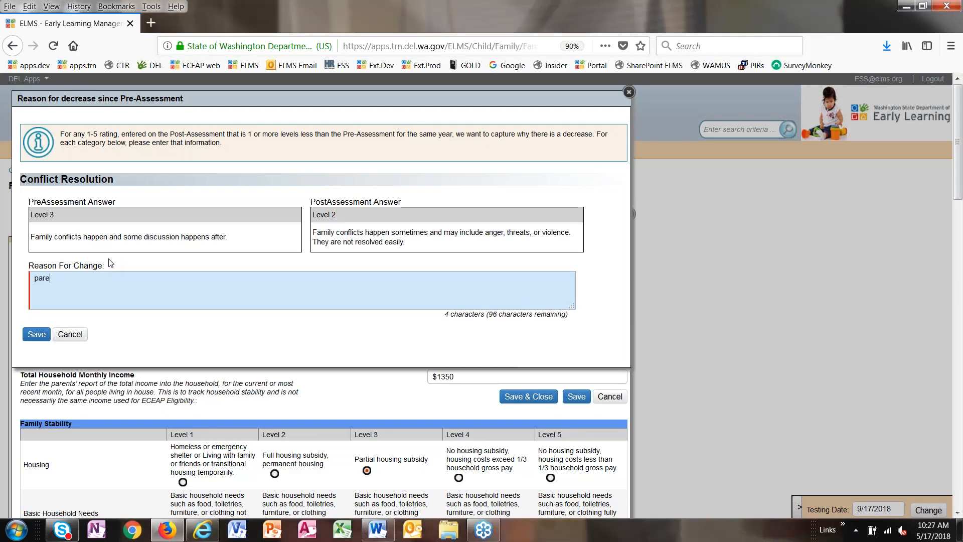
type("nt became ")
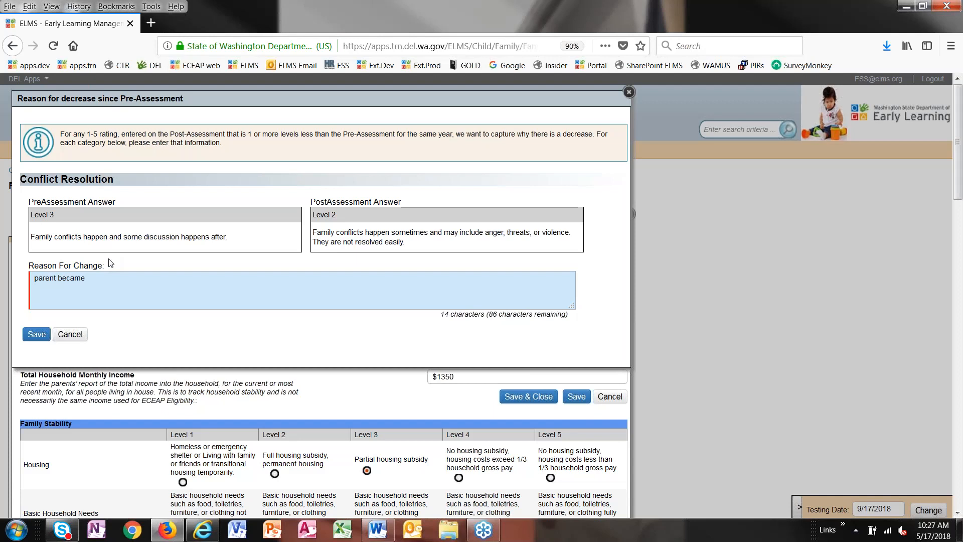
type("more comfortable with")
type(" sha")
key("BackSpace")
type("haring ")
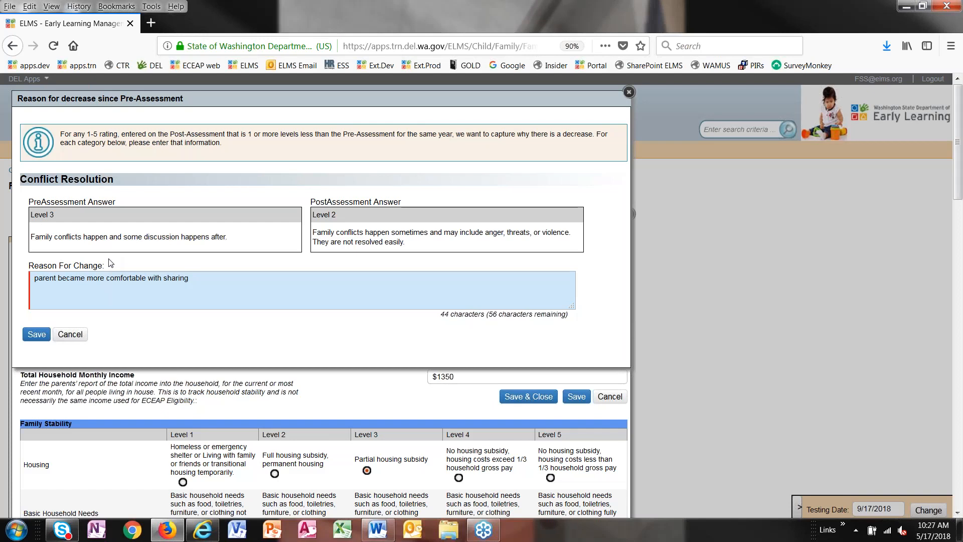
type("personal informa")
key("BackSpace")
type("mation.")
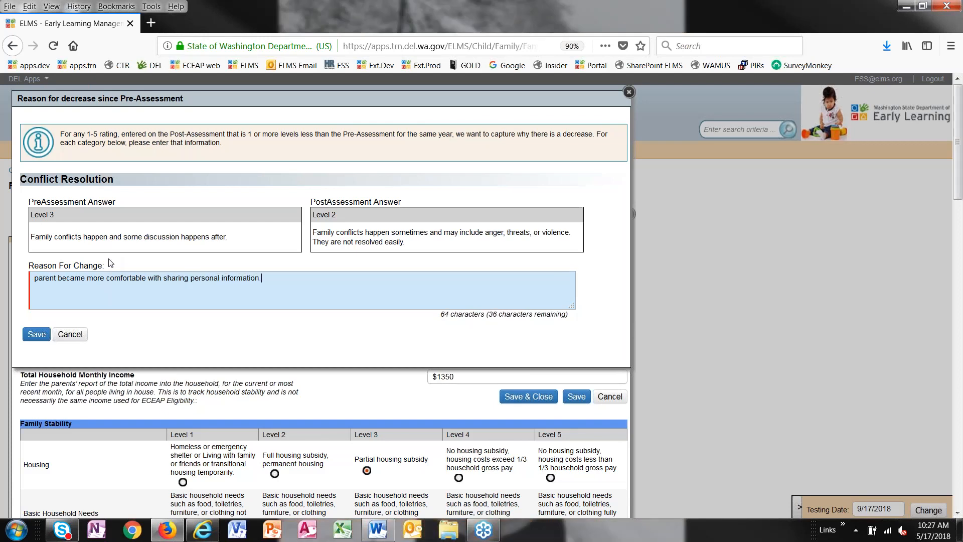
left_click(35, 334)
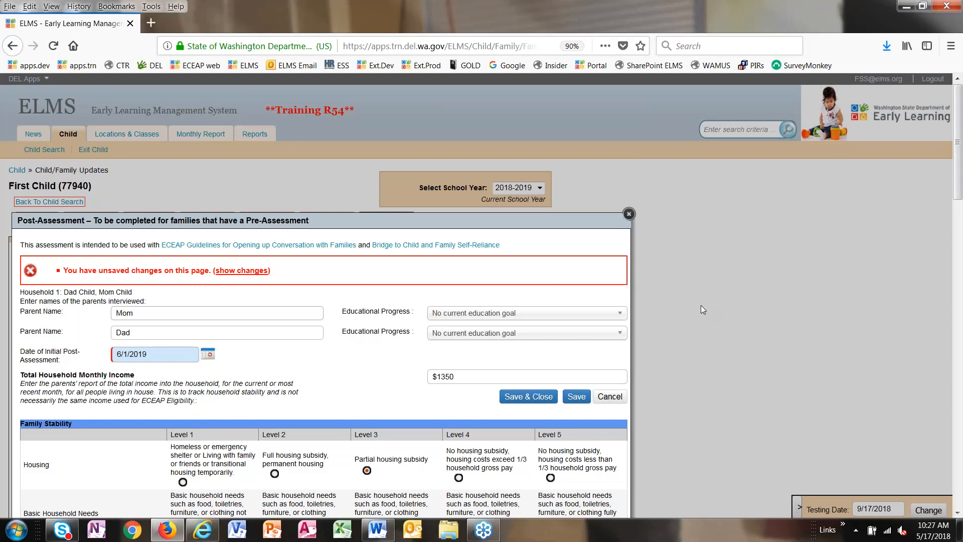
Save and close the completed post-assessment.
scroll(709, 288, "down", 5)
scroll(715, 274, "down", 15)
left_click(547, 374)
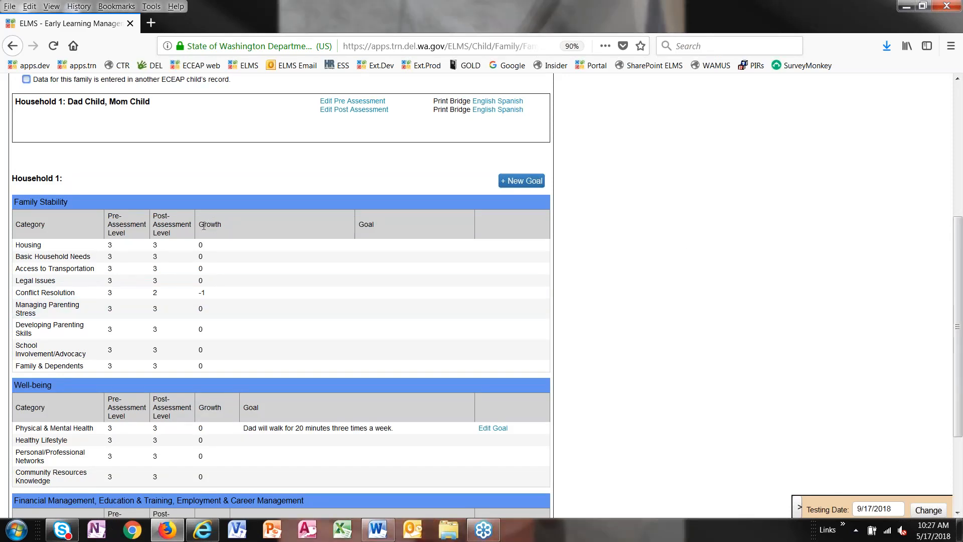
Examine the pre- and post-assessment levels, growth and goals for every category in Household 1's summary tables.
left_click_drag(204, 226, 220, 227)
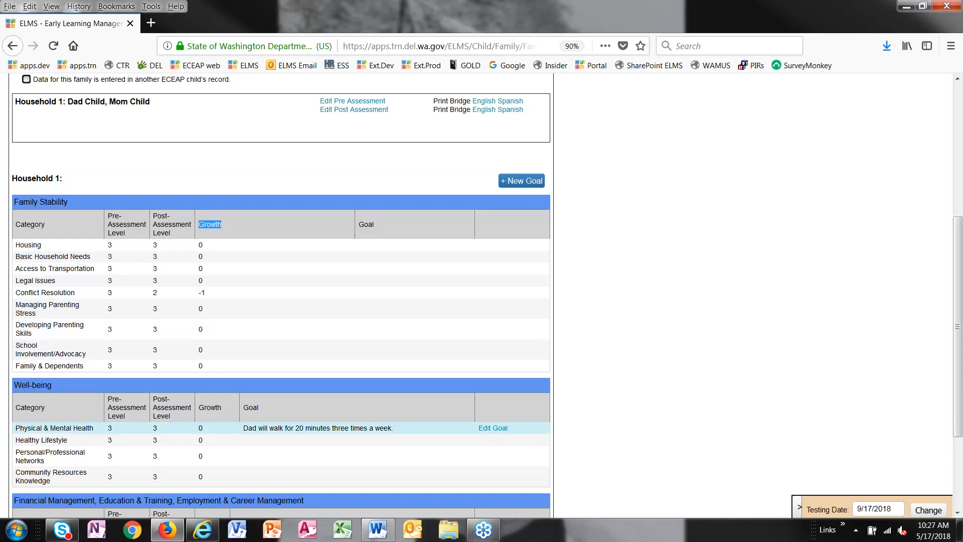
scroll(212, 471, "down", 2)
scroll(203, 405, "down", 2)
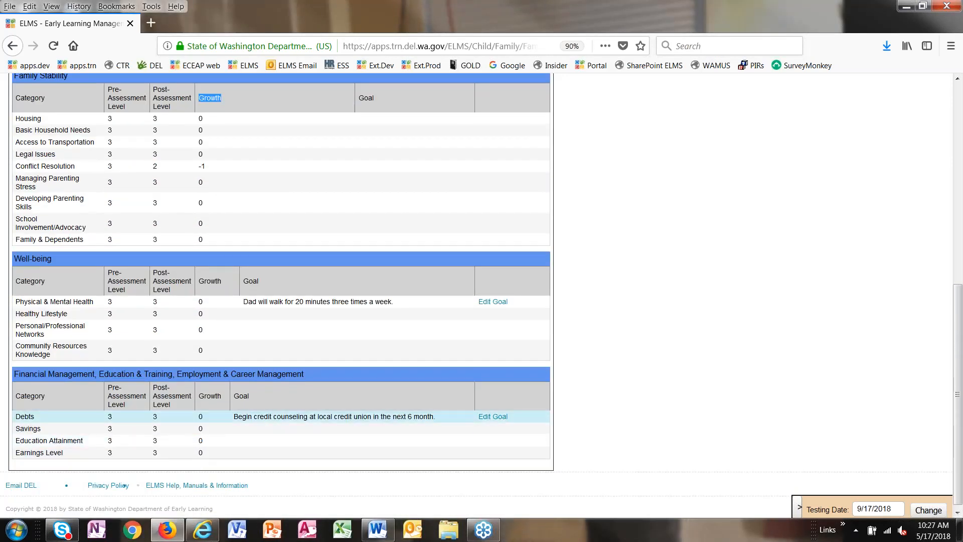
left_click(776, 219)
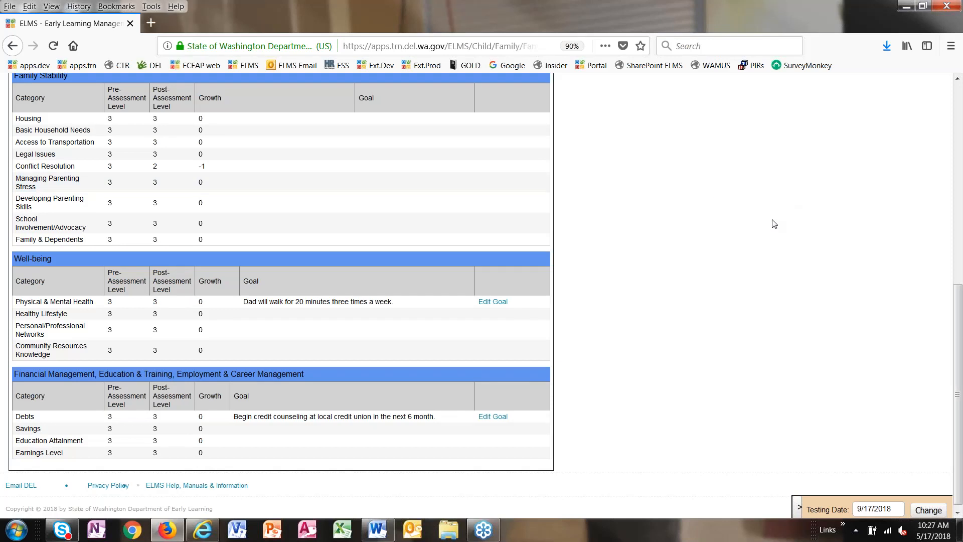
scroll(775, 224, "up", 4)
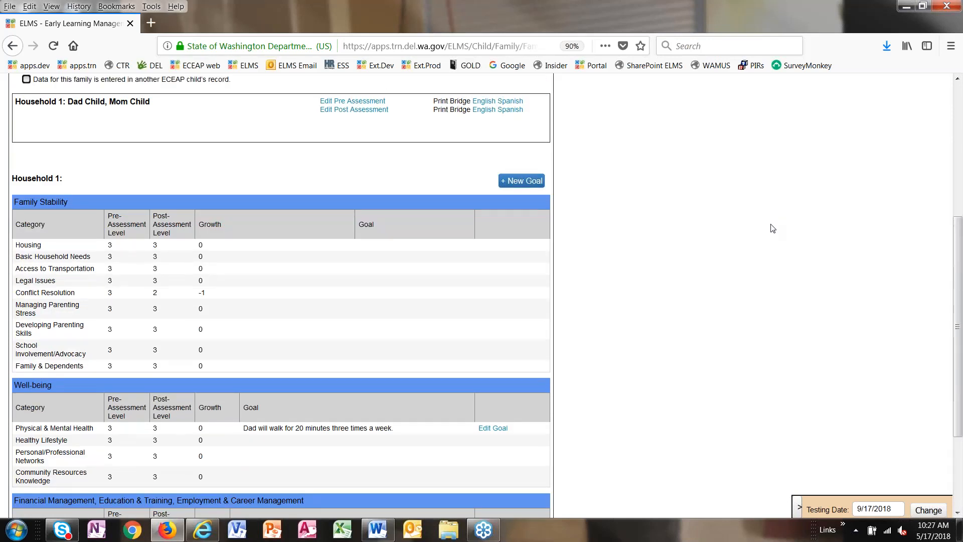
scroll(773, 229, "up", 6)
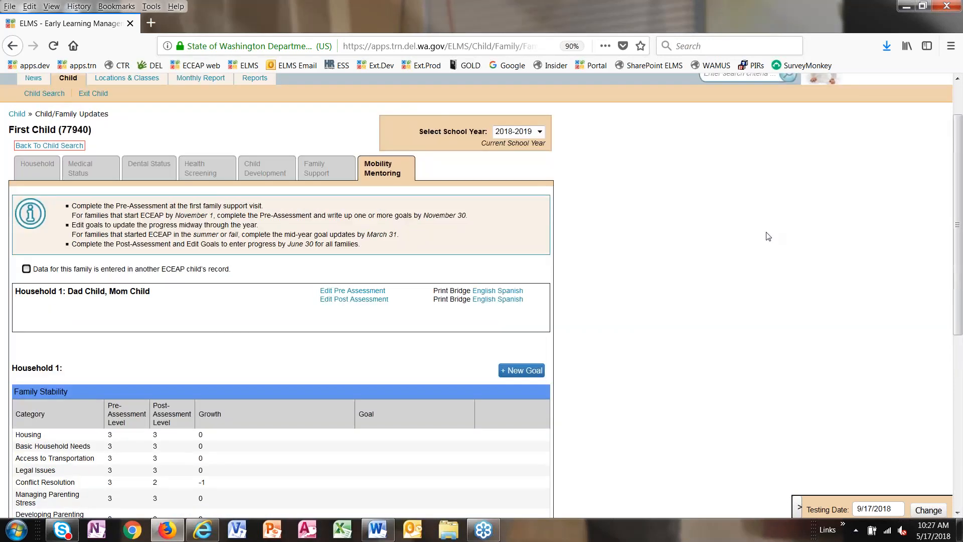
Run an unfiltered child search and open the Mobility Mentoring record of the second child enrolled in Plum Class.
scroll(768, 236, "up", 2)
left_click(67, 134)
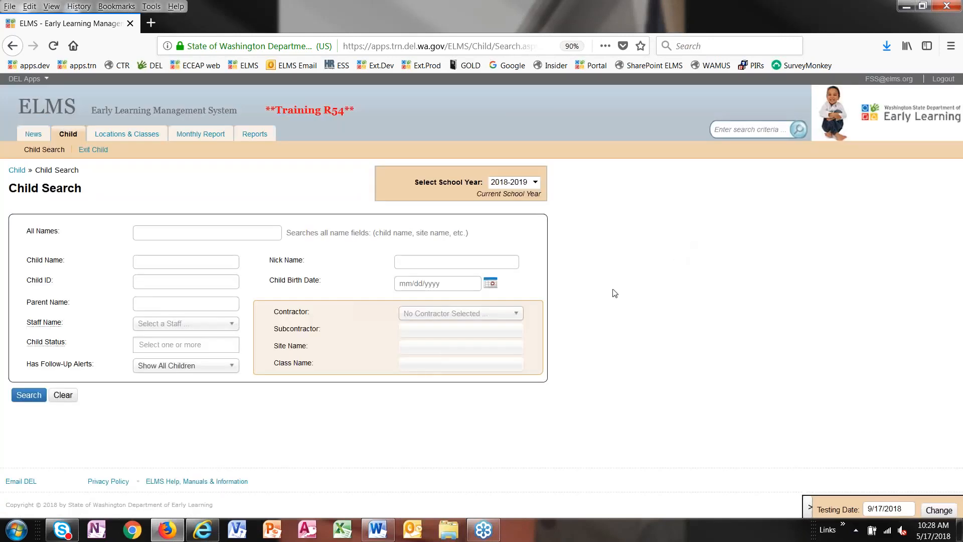
left_click(17, 400)
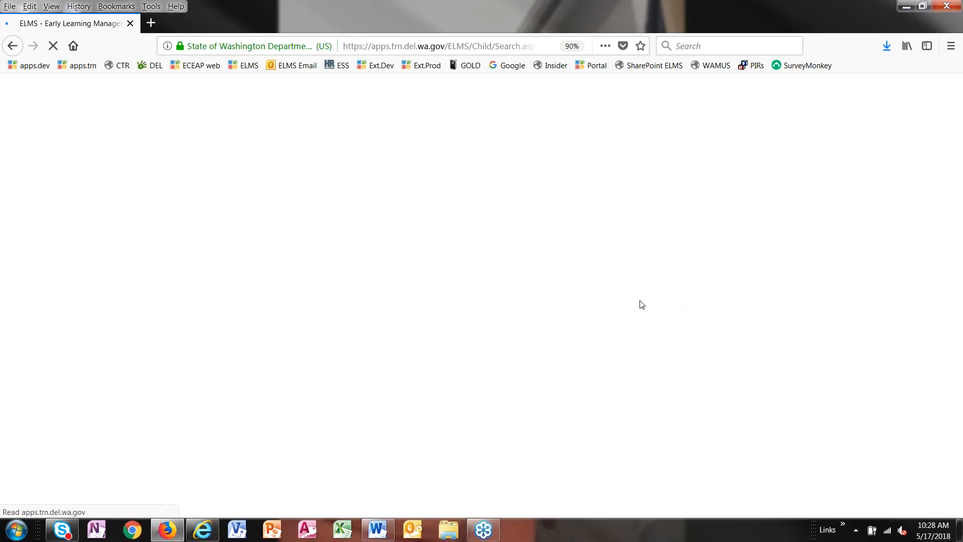
scroll(640, 304, "down", 3)
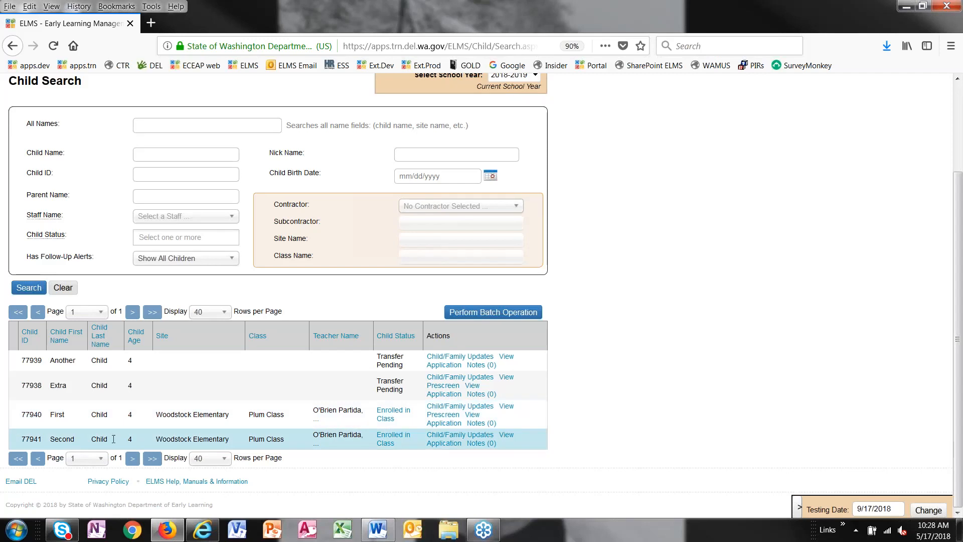
left_click(462, 437)
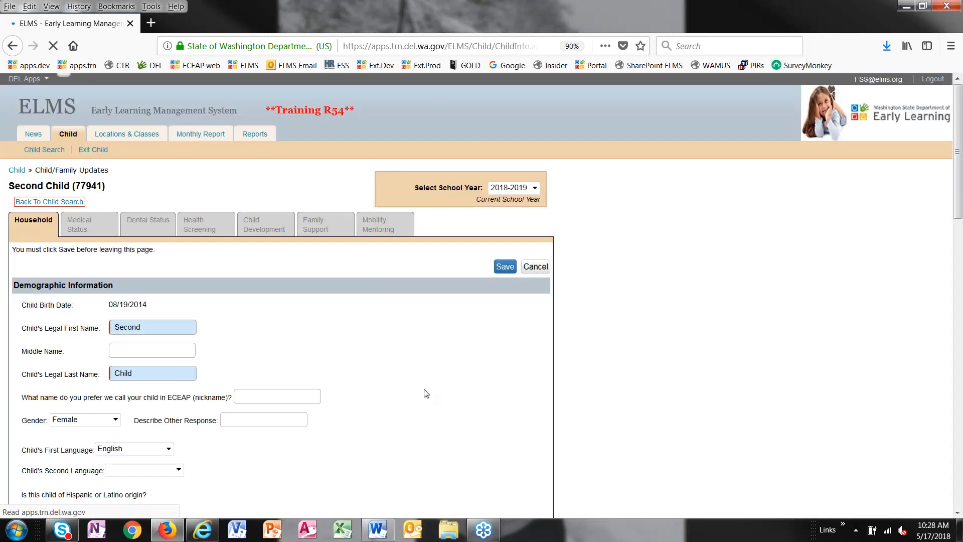
left_click(384, 224)
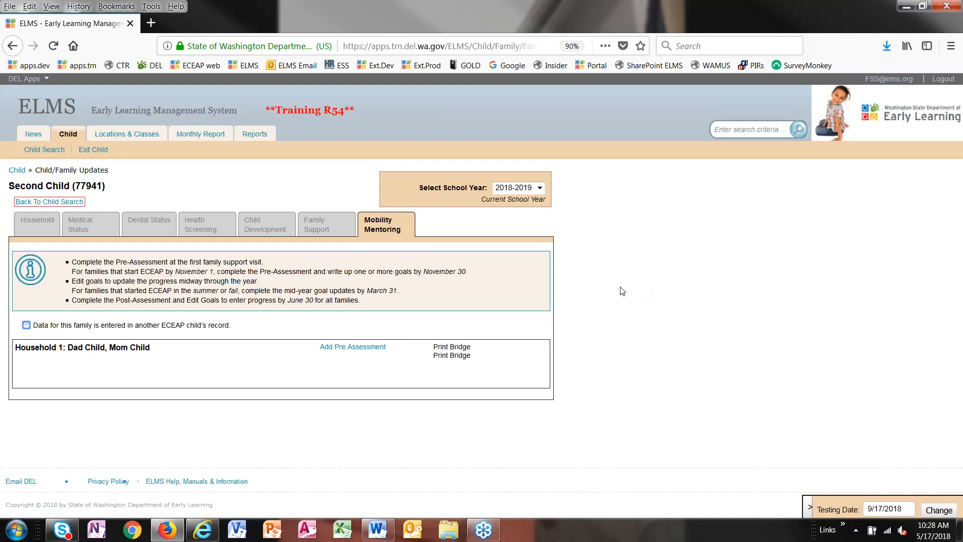
Mark the second child's family data as entered in another ECEAP child's record, save the first child's ID, and view the linked record.
left_click(27, 325)
left_click(26, 326)
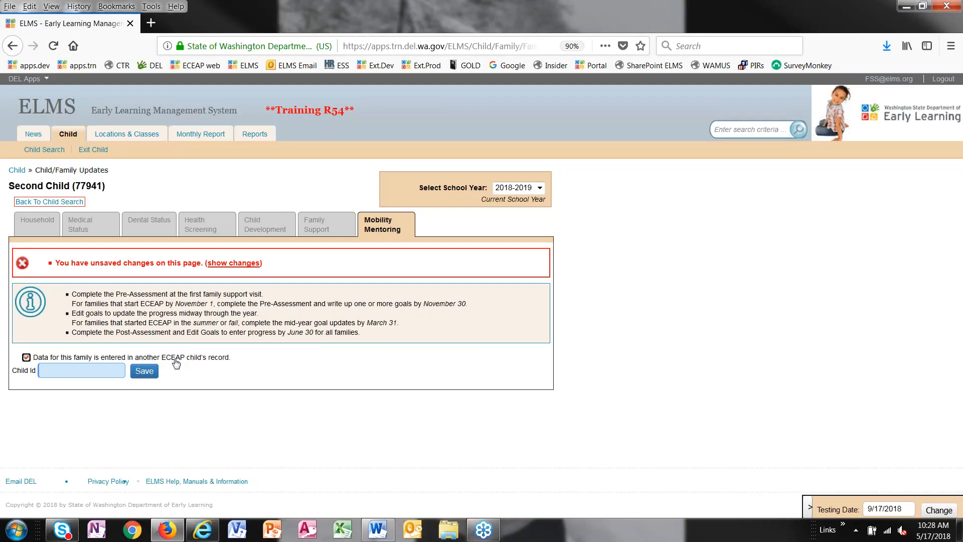
left_click(86, 369)
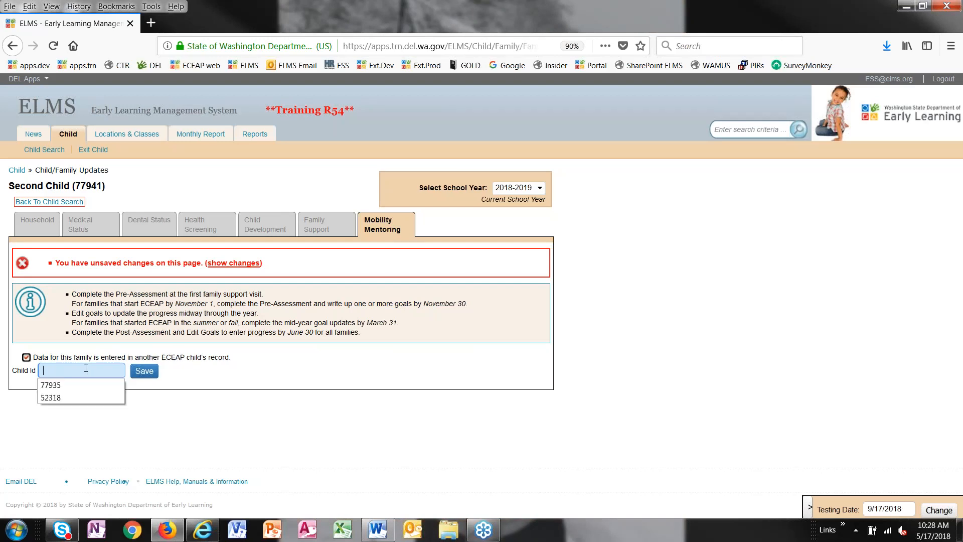
type("77")
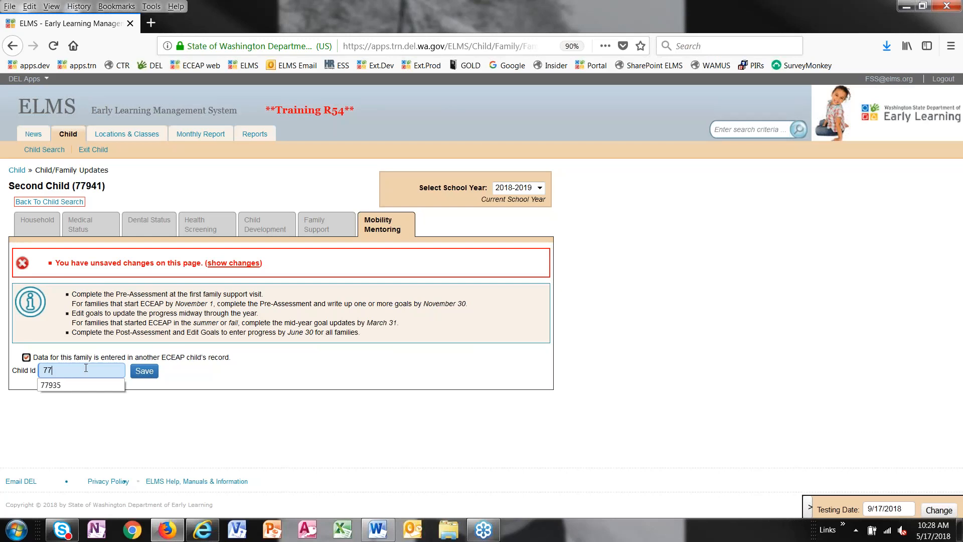
type("940")
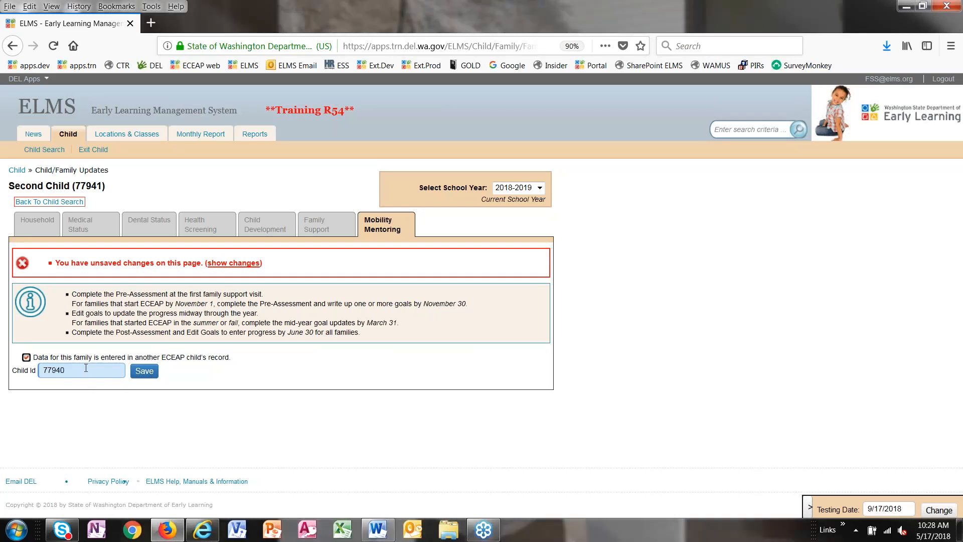
left_click(145, 377)
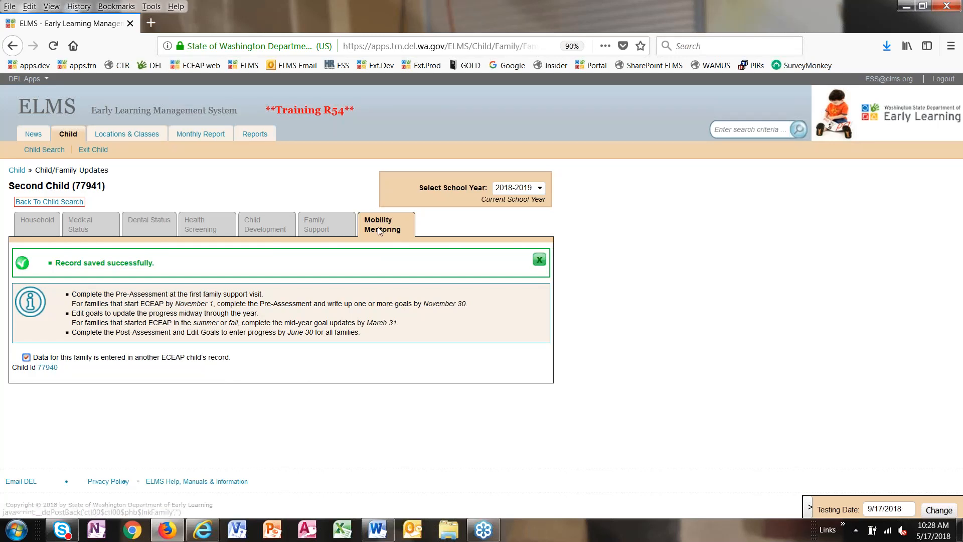
left_click(54, 370)
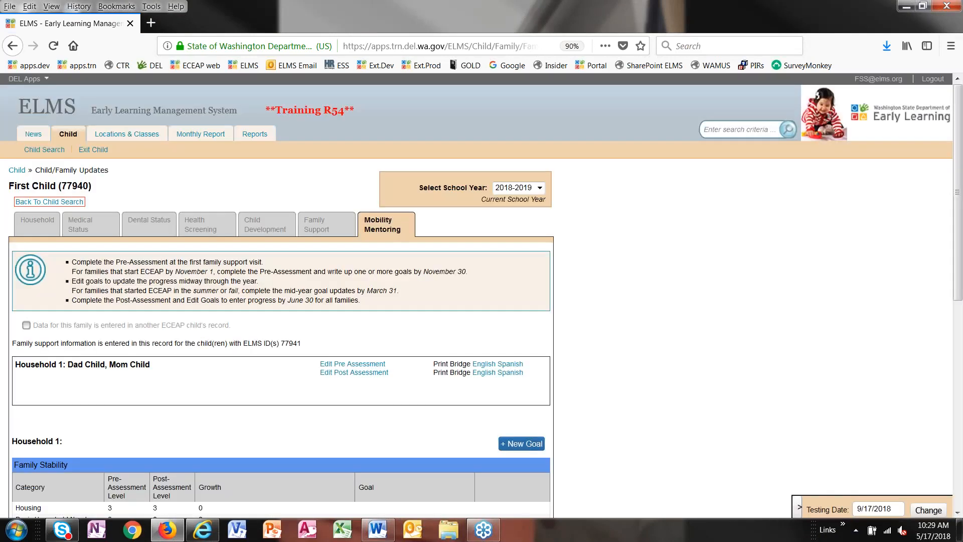
left_click(10, 49)
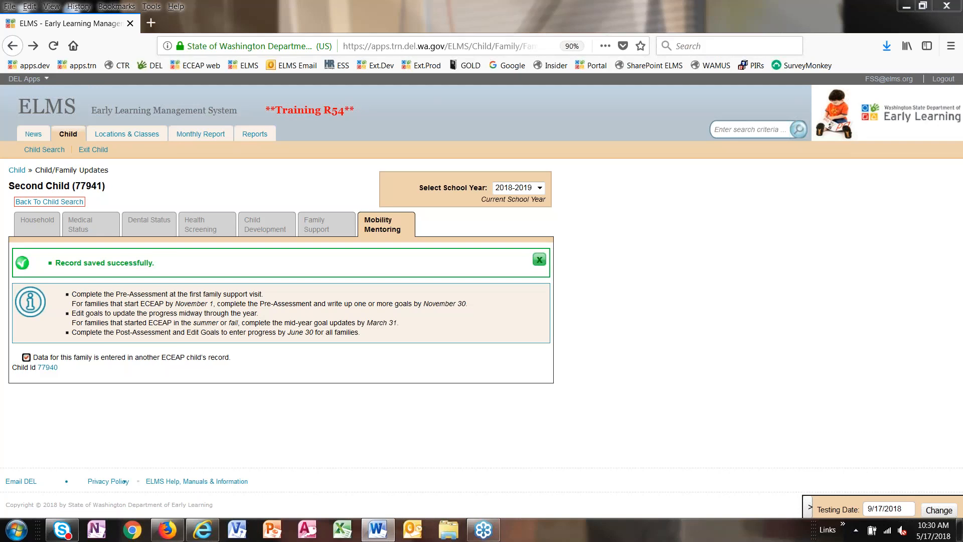
Log out, sign in with the manager account's saved username and password, and open ELMS.
left_click(944, 79)
key("Down")
key("Return")
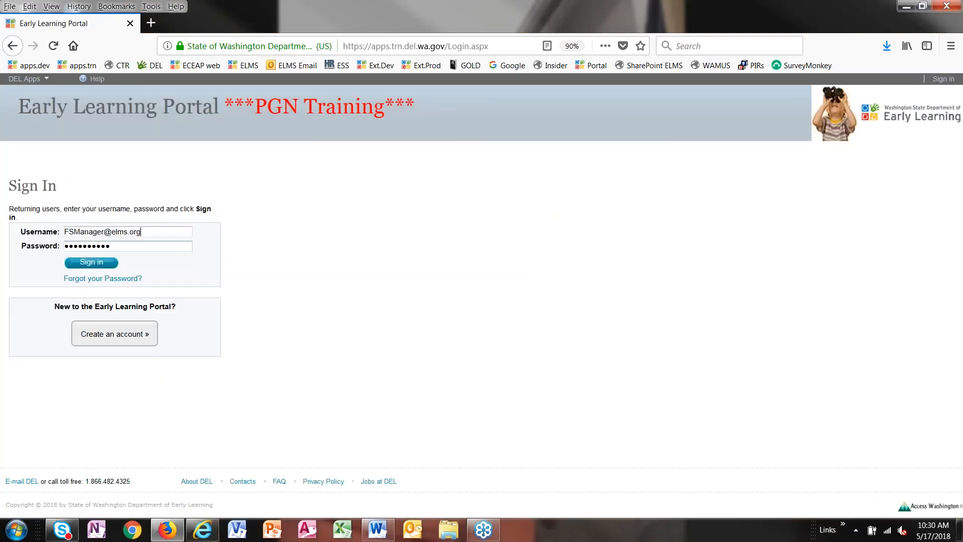
left_click(85, 263)
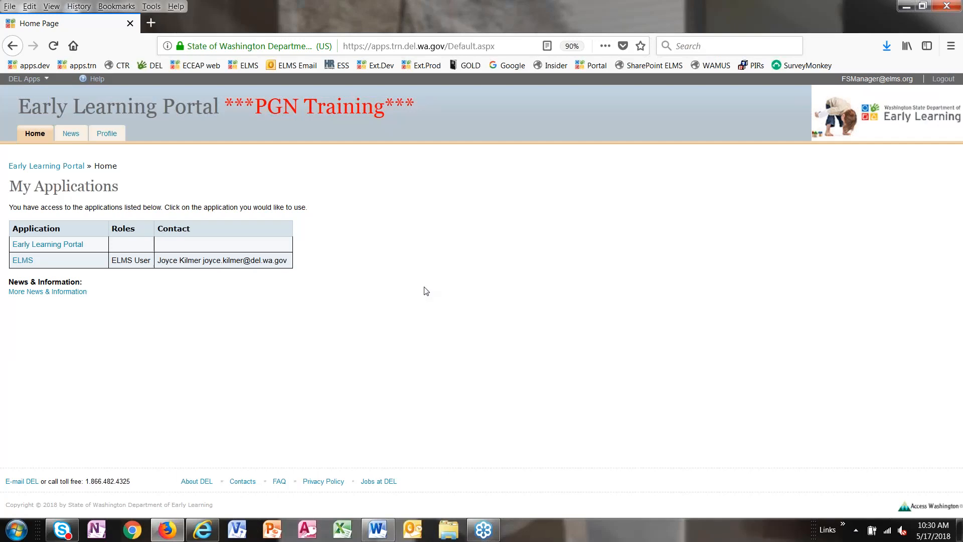
left_click(20, 261)
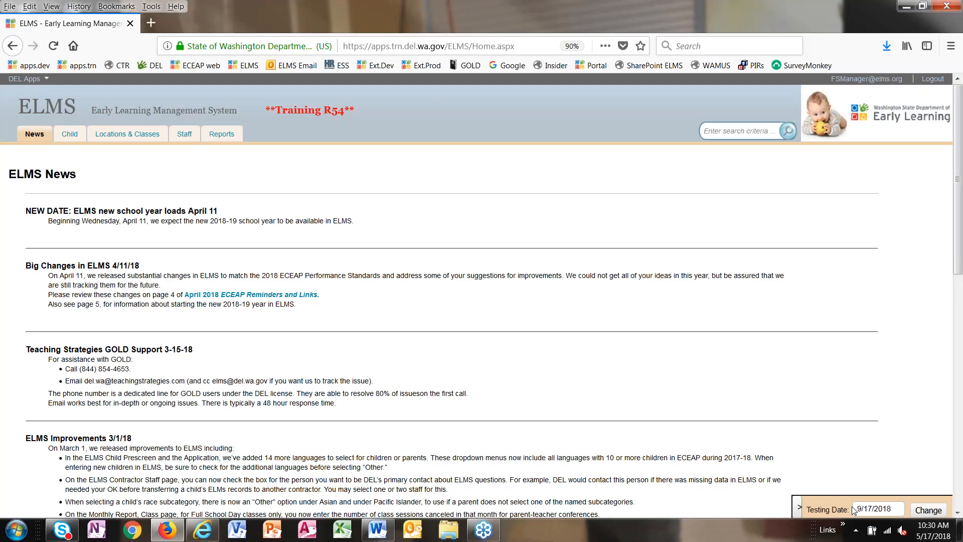
Change the testing date to 5/17/2018.
double_click(857, 508)
type("5")
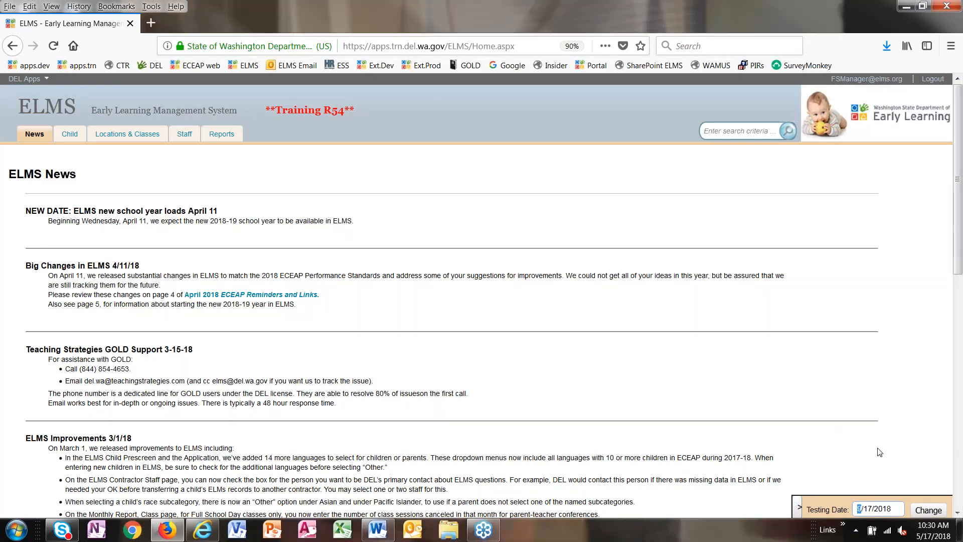
left_click(936, 512)
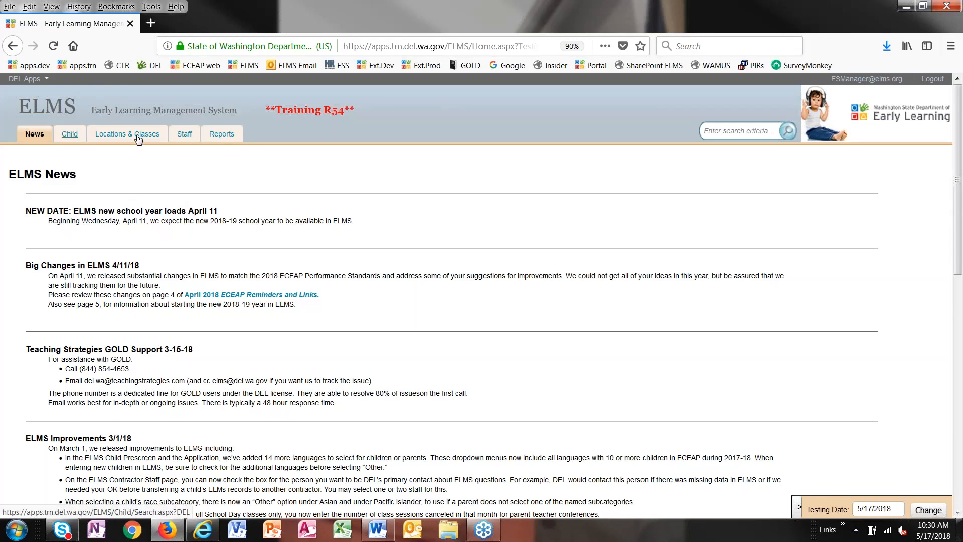
Open the parameters for the Family Assessment and Goals Count report.
left_click(217, 137)
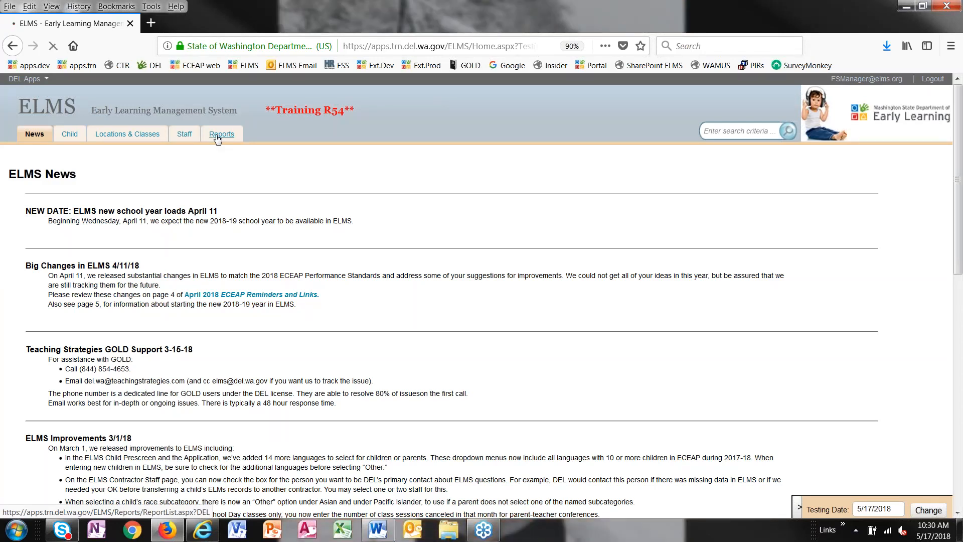
scroll(576, 270, "down", 4)
scroll(576, 269, "down", 3)
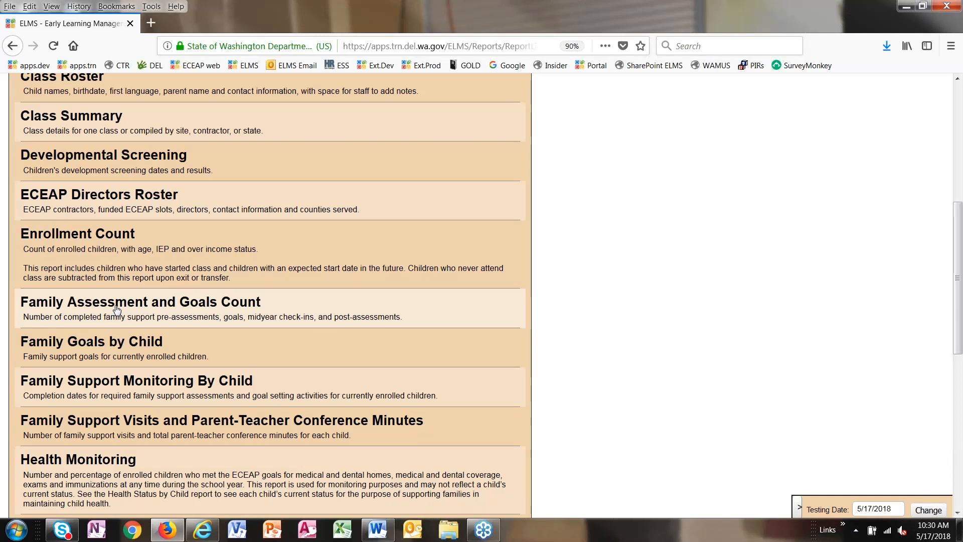
left_click(116, 309)
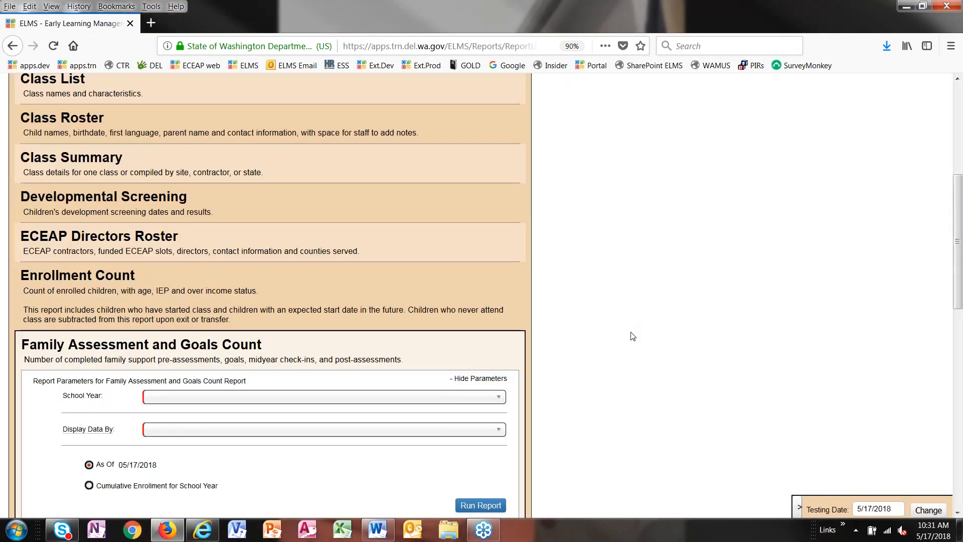
Run the report for school year 2018-2019, displaying data by Site for Woodstock Elementary.
left_click(436, 398)
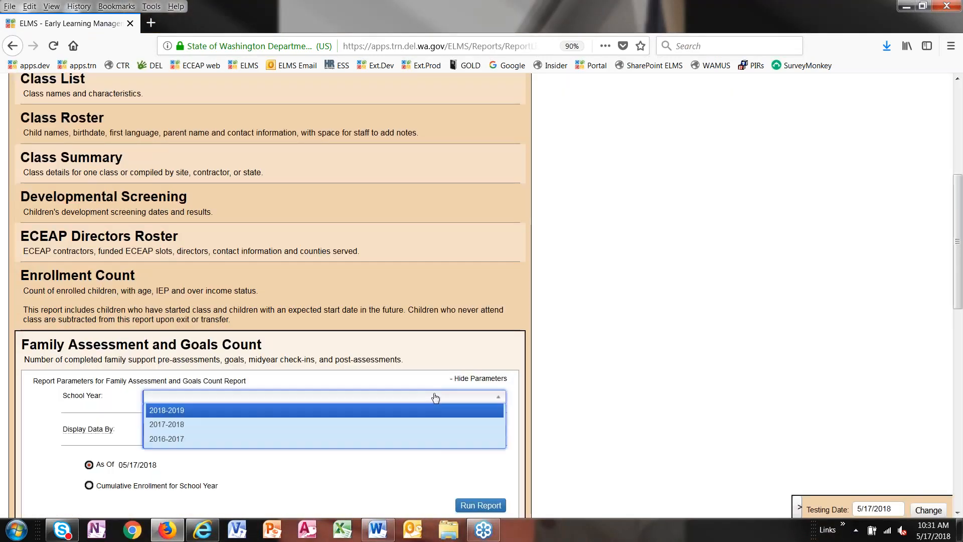
left_click(359, 415)
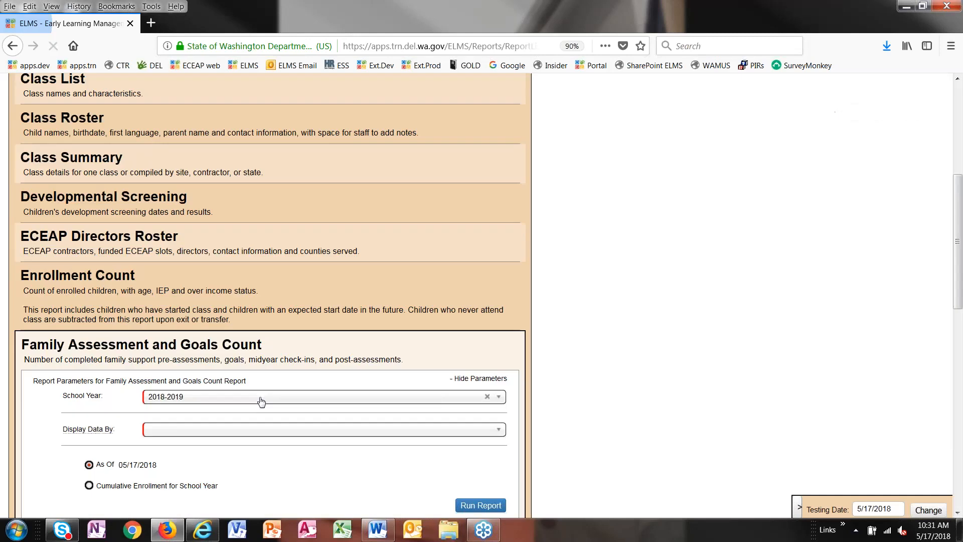
left_click(221, 430)
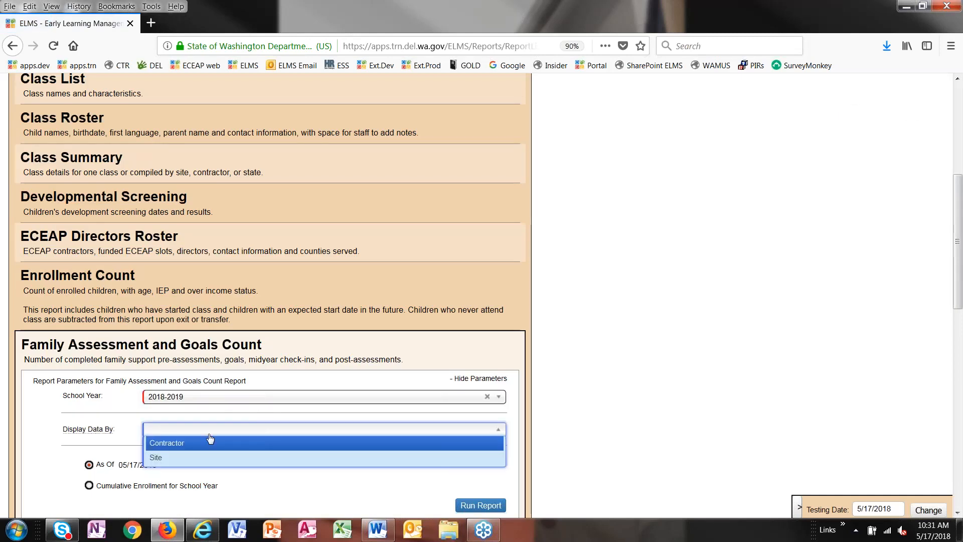
left_click(183, 457)
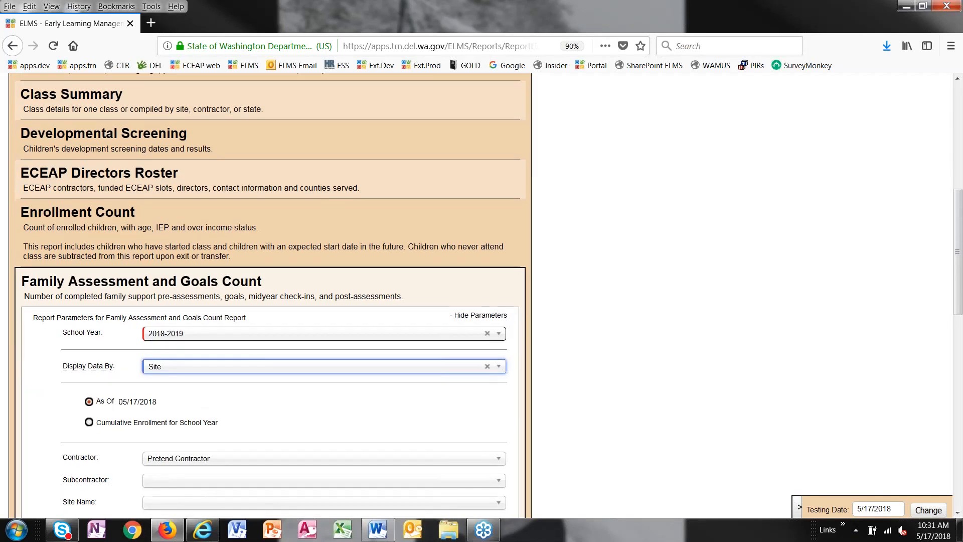
scroll(262, 432, "down", 3)
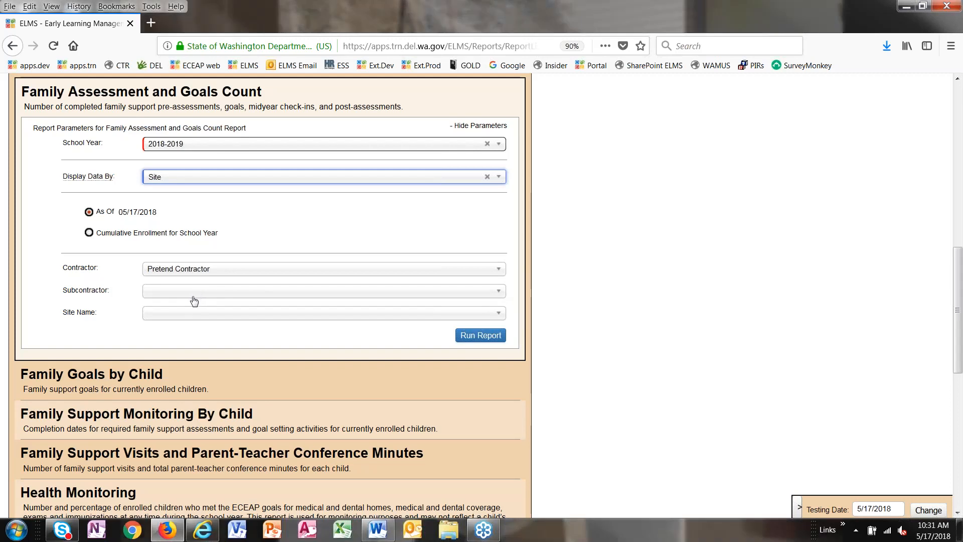
left_click(189, 314)
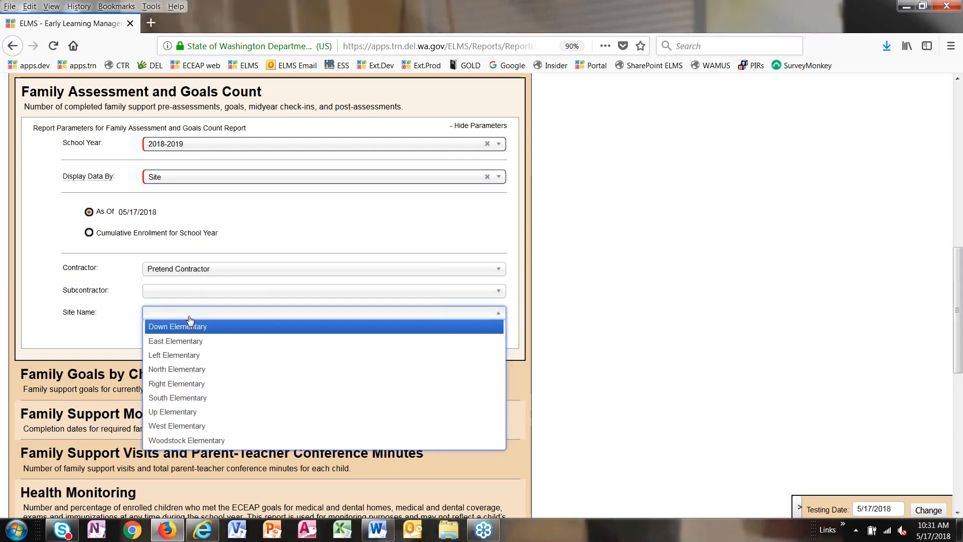
left_click(189, 440)
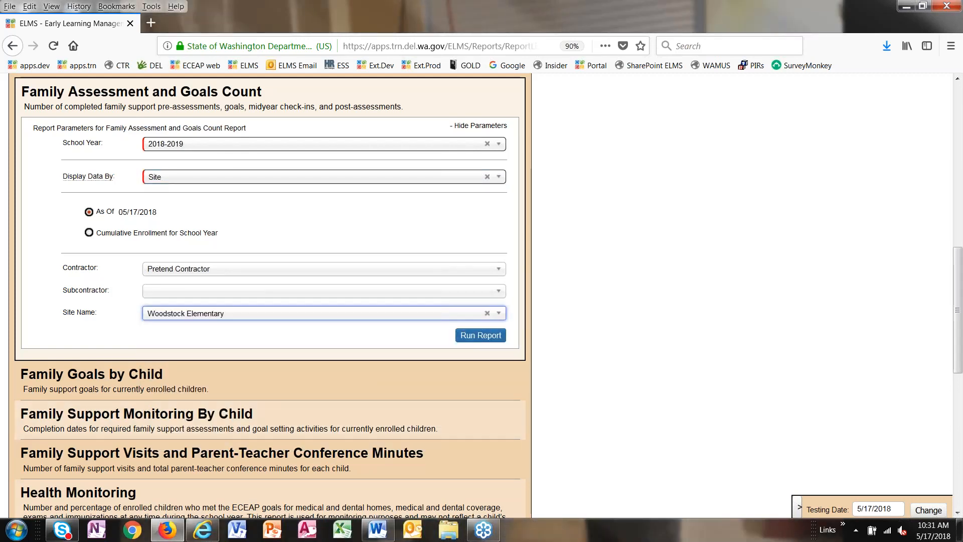
left_click(484, 340)
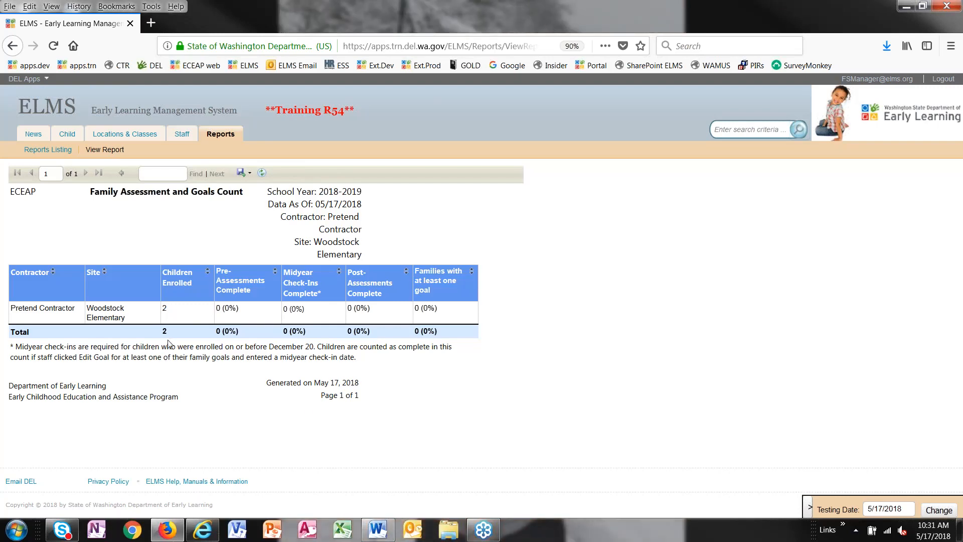
Return to the report parameters and run the count for school year 2017-2018 across all Pretend Contractor sites.
left_click(11, 47)
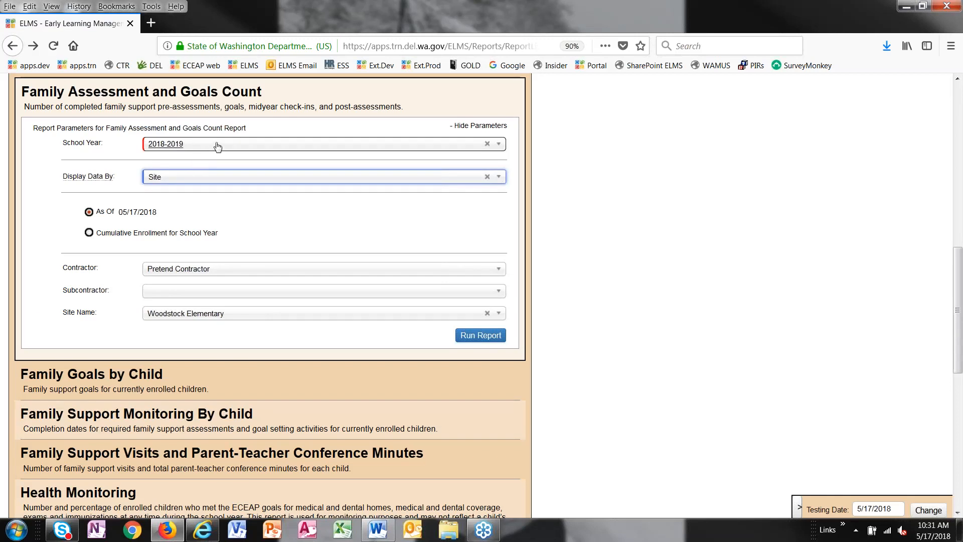
left_click(217, 145)
left_click(195, 187)
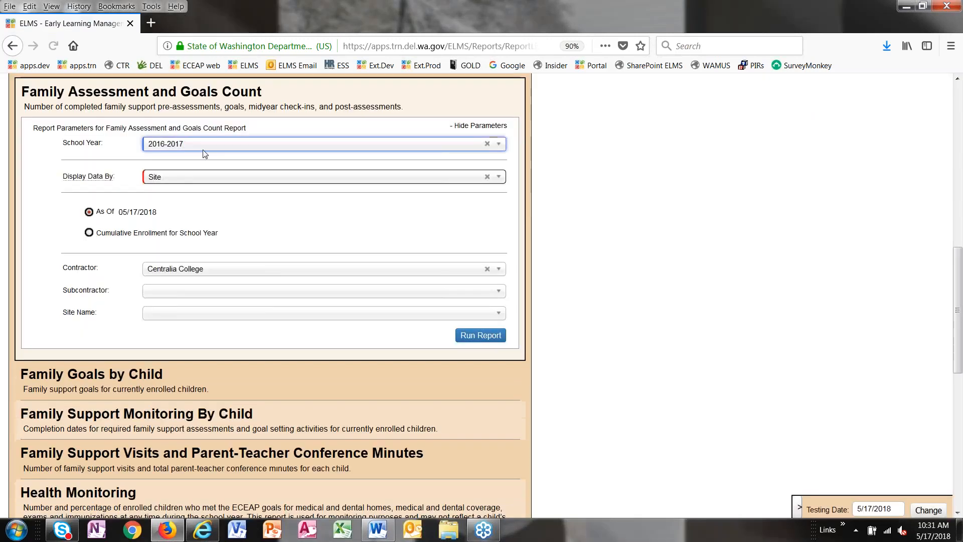
left_click(203, 145)
left_click(195, 170)
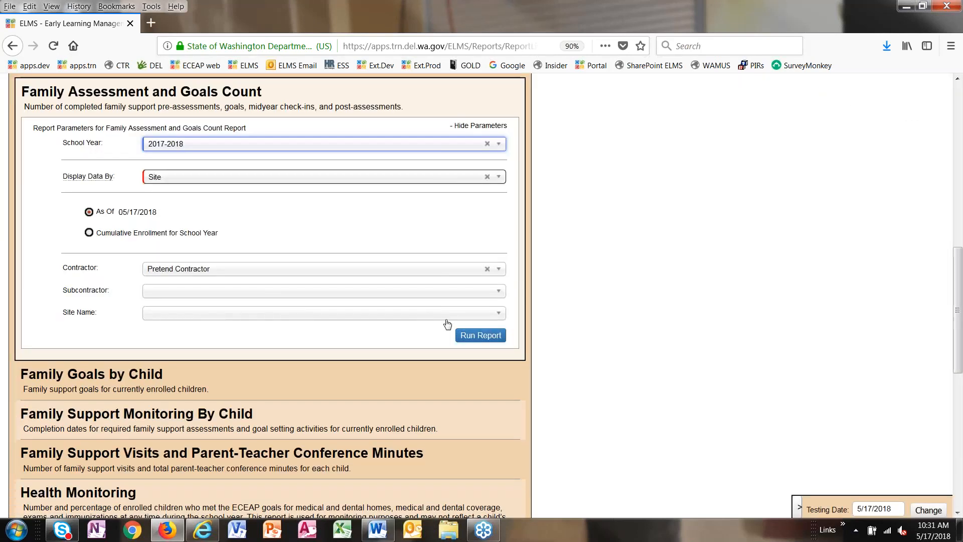
left_click(468, 337)
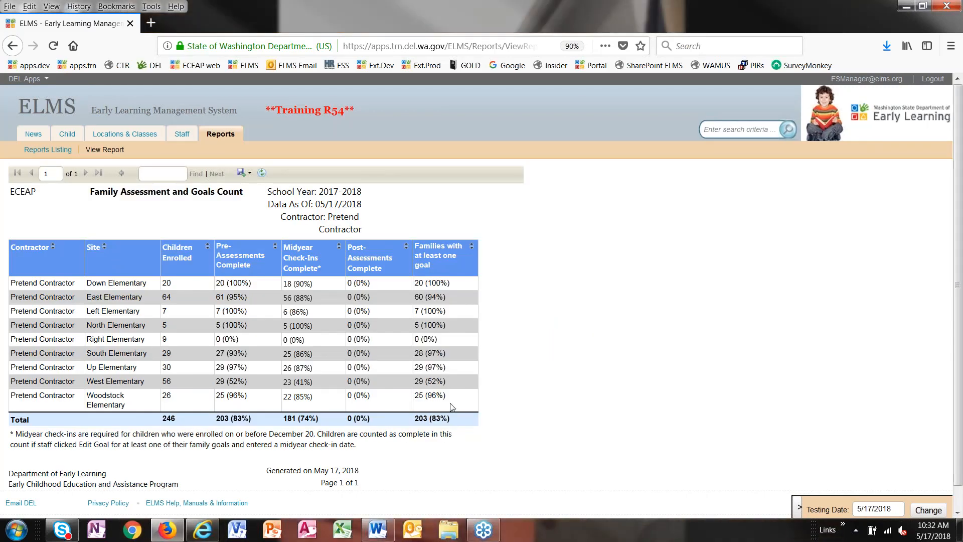
Switch the report back to school year 2018-2019 and Woodstock Elementary, run it again, and review the enrolled and pre-assessment counts.
left_click(12, 46)
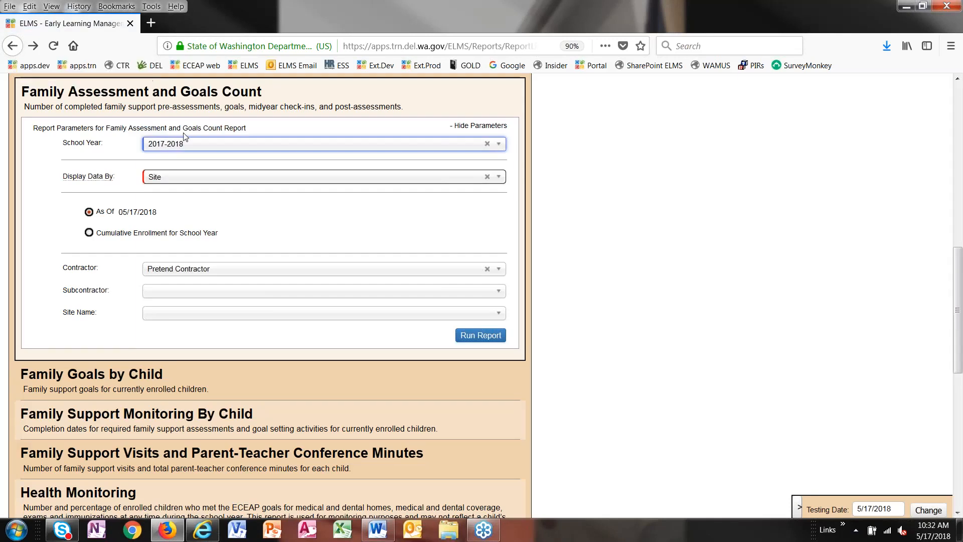
left_click(198, 144)
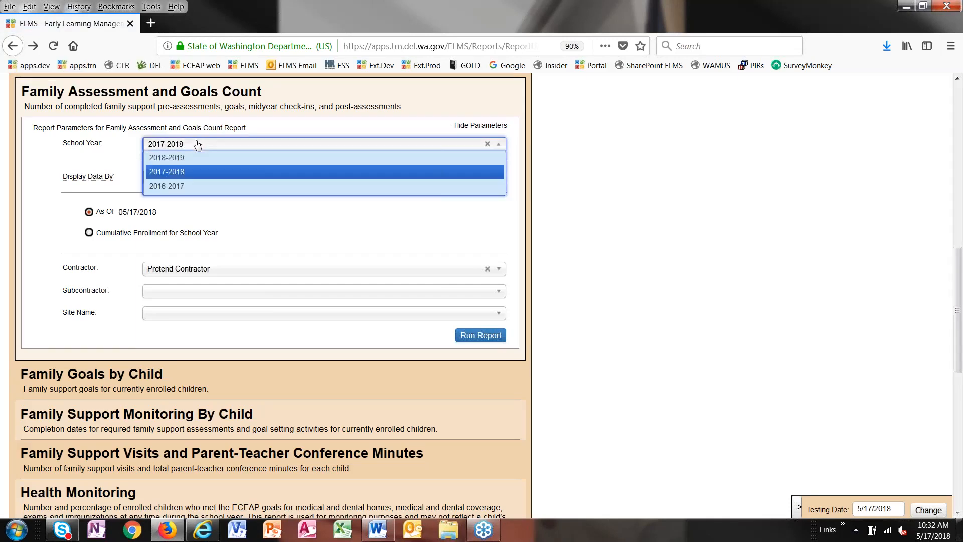
left_click(189, 172)
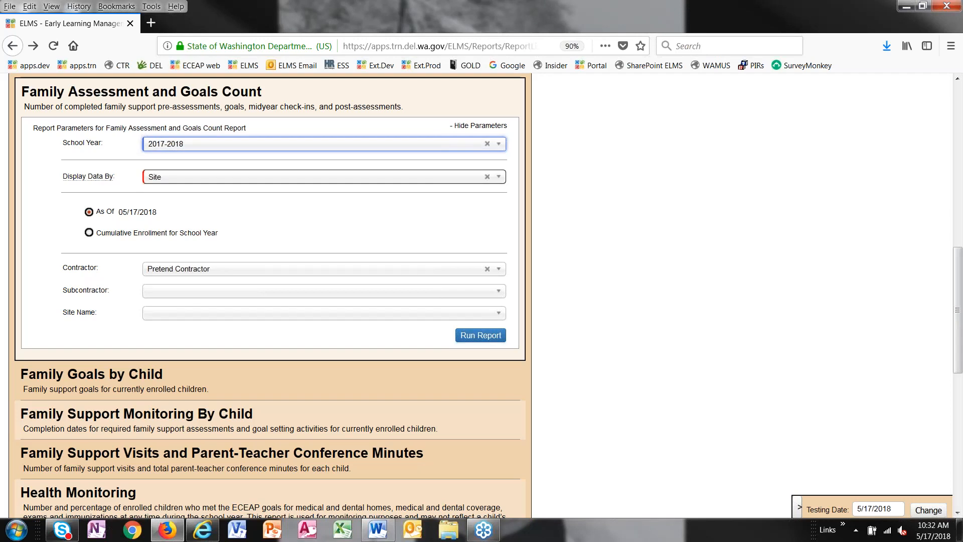
left_click(191, 145)
left_click(186, 160)
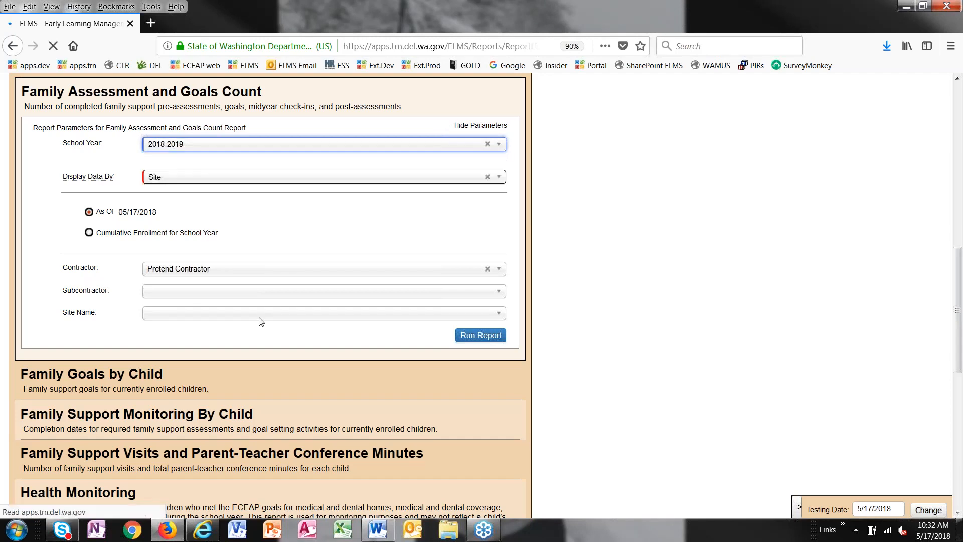
left_click(191, 316)
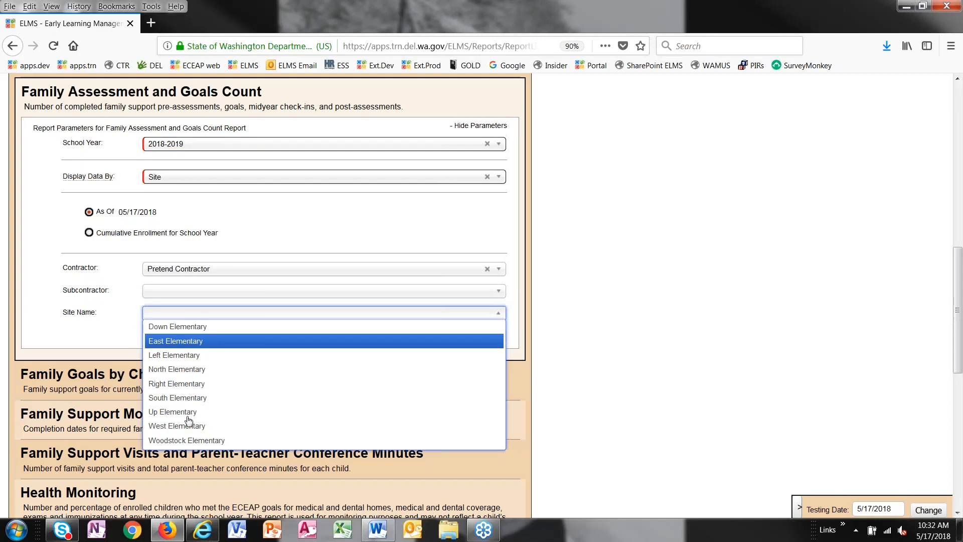
left_click(218, 439)
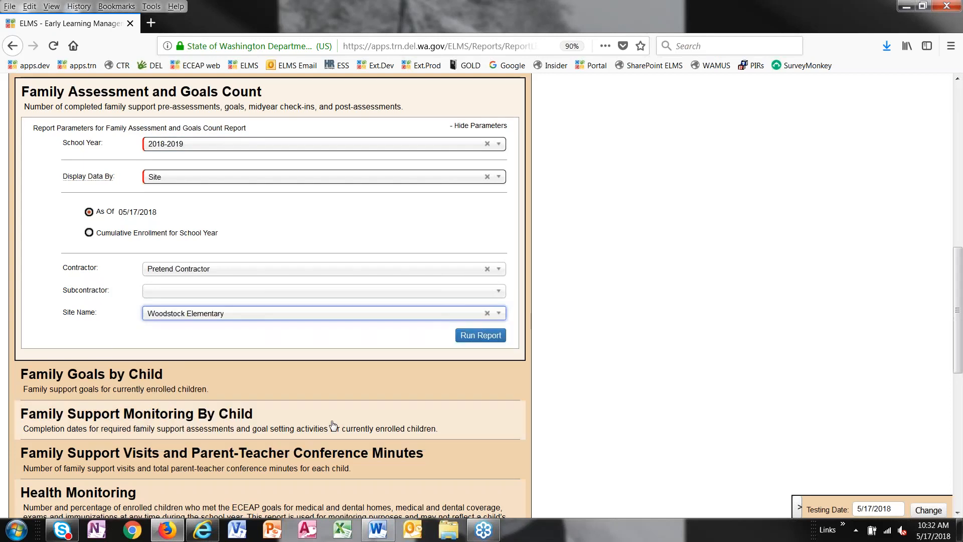
left_click(471, 339)
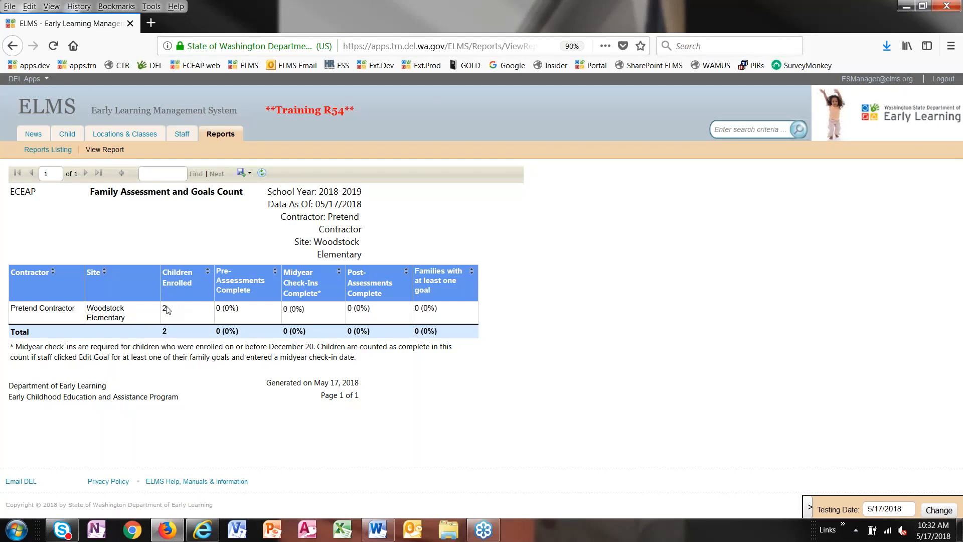
left_click_drag(164, 307, 176, 325)
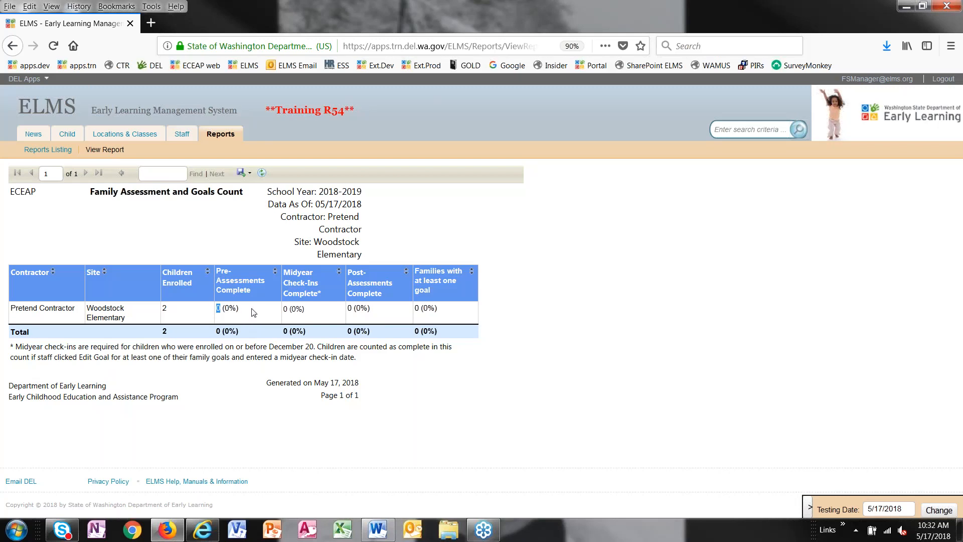
Review the midyear check-in, post-assessment and families-with-goals counts for Woodstock Elementary.
double_click(285, 308)
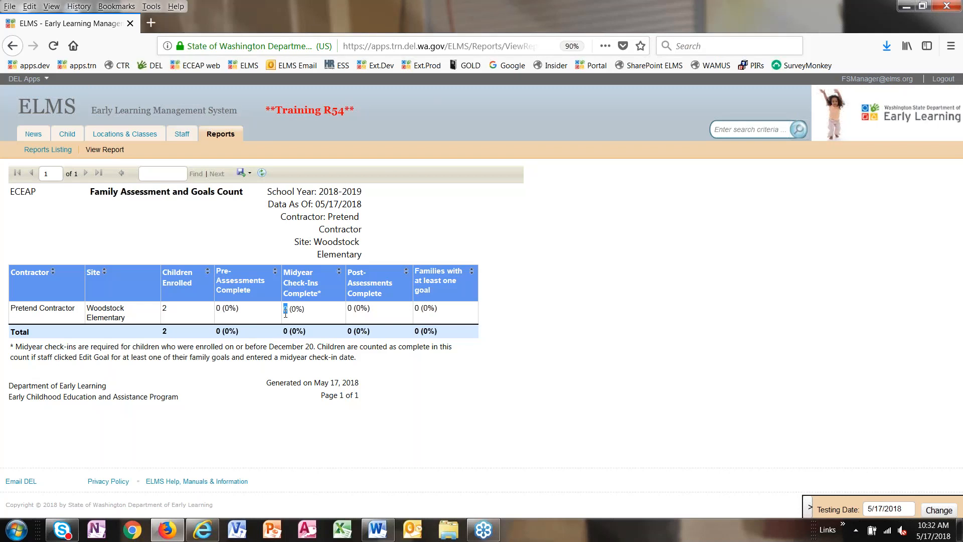
left_click(351, 307)
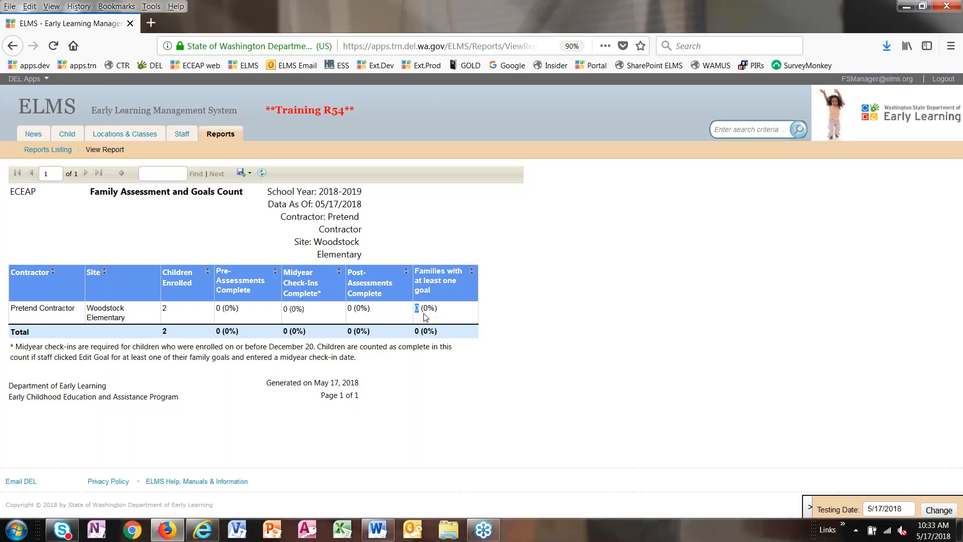
left_click(552, 340)
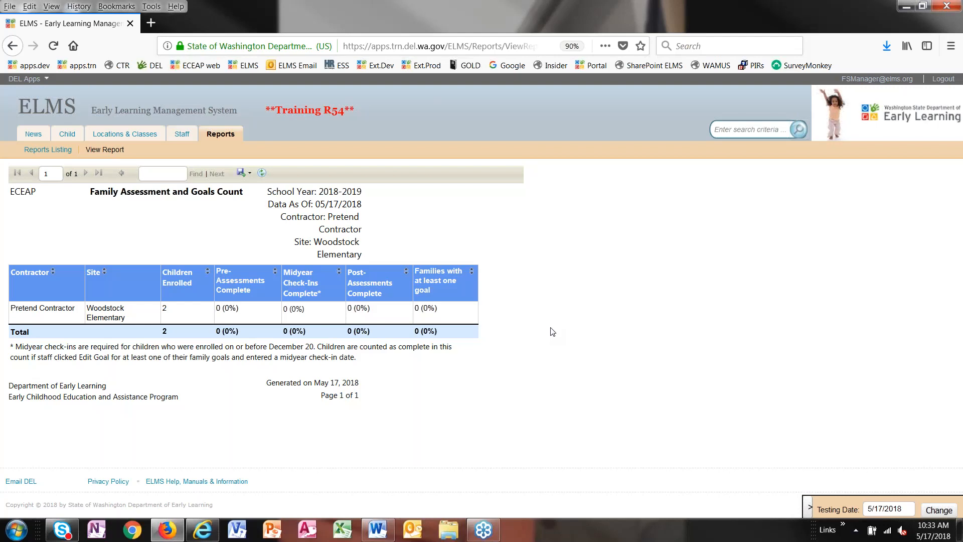
Rerun the Family Assessment and Goals Count report for school year 2017-2018, displaying data by Site for all of Pretend Contractor.
left_click(14, 46)
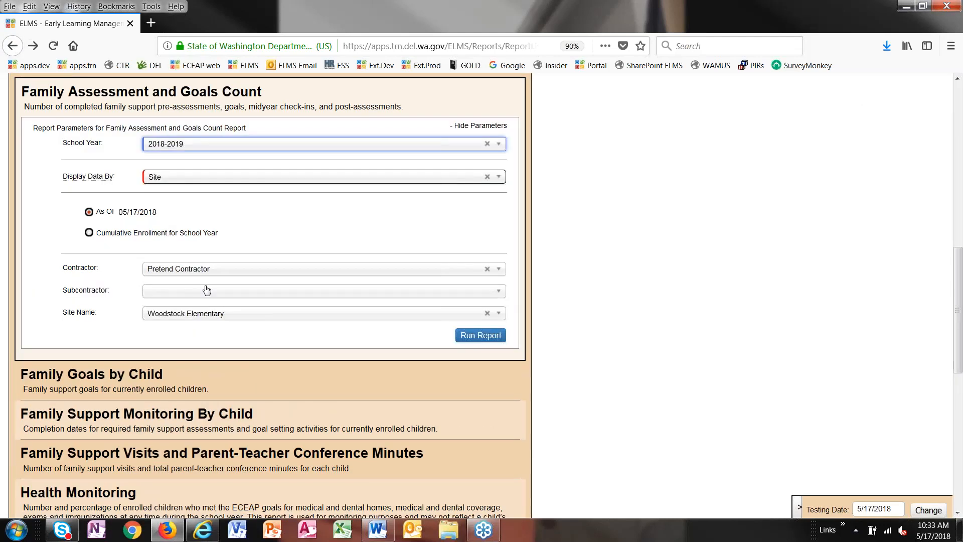
left_click(215, 144)
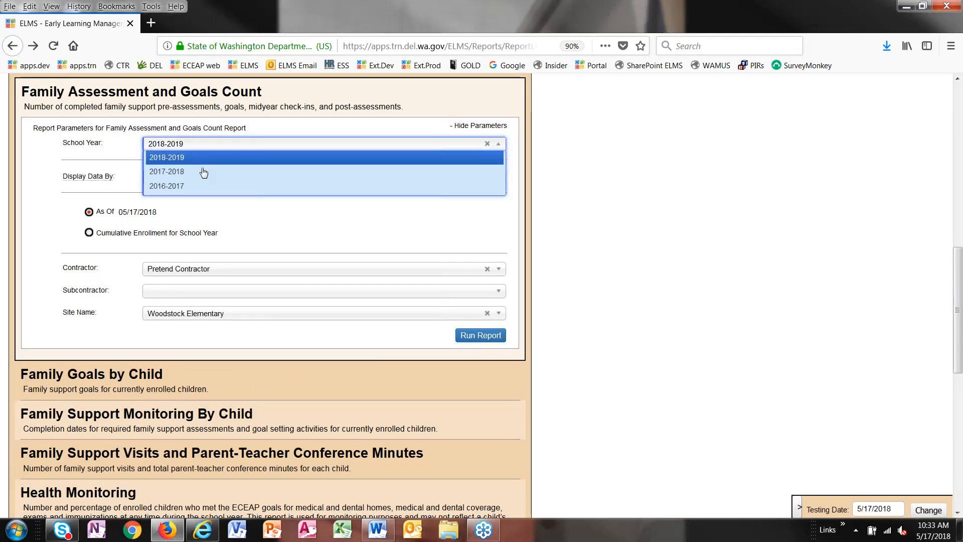
left_click(201, 171)
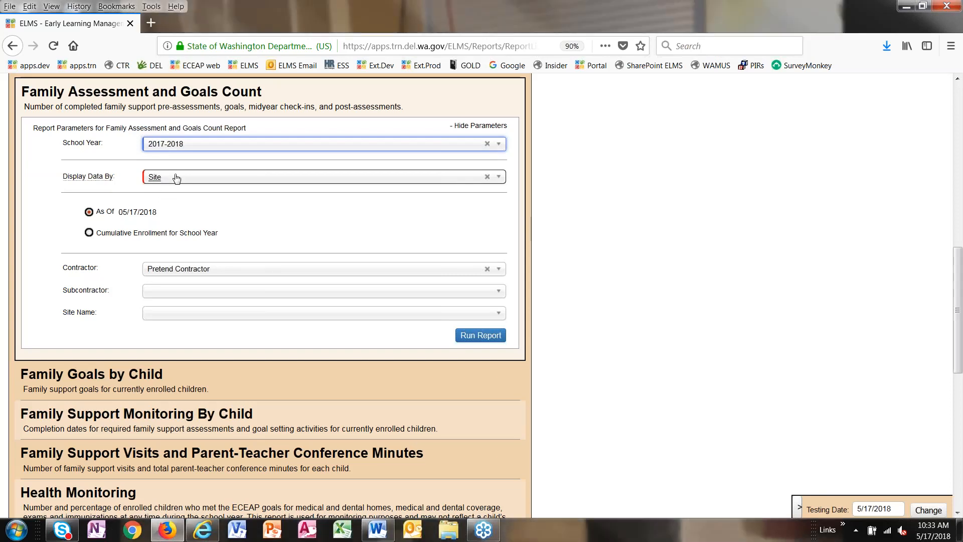
left_click(176, 179)
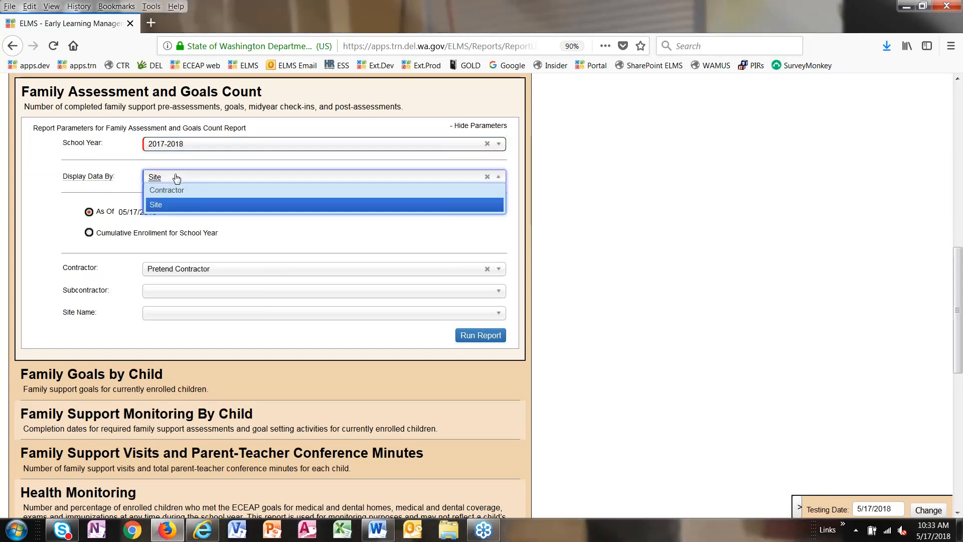
left_click(171, 209)
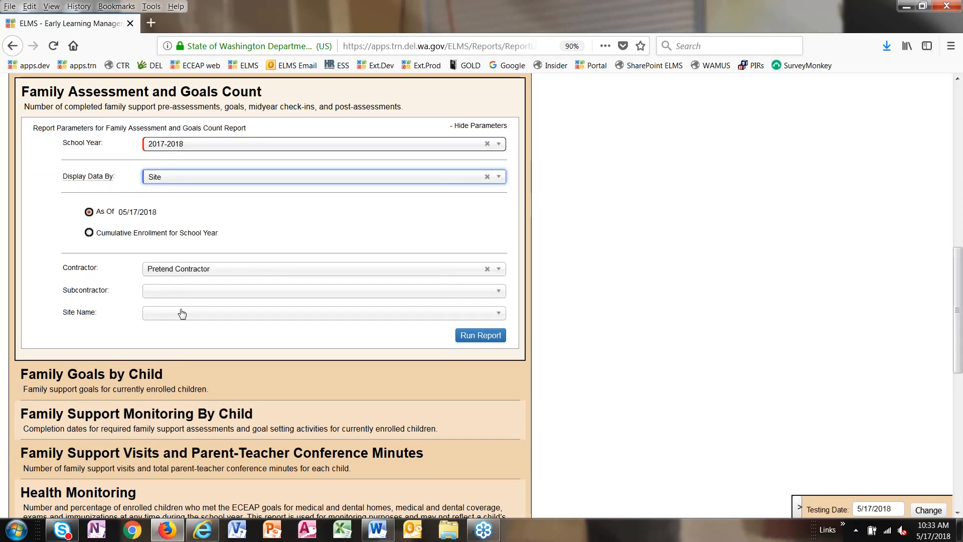
left_click(492, 336)
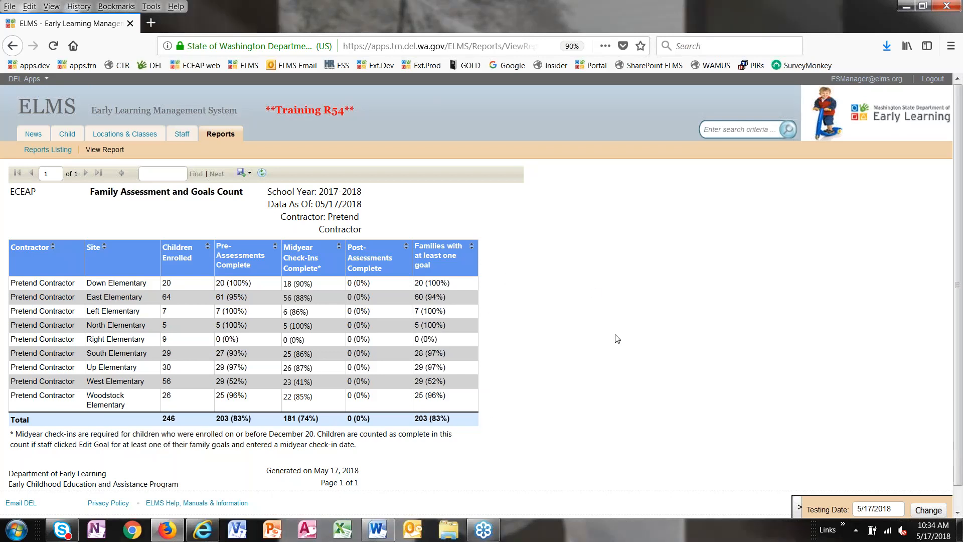
Return to the reports listing and set up the Family Goals by Child report for school year 2017-2018, displaying data by Contractor.
left_click(13, 47)
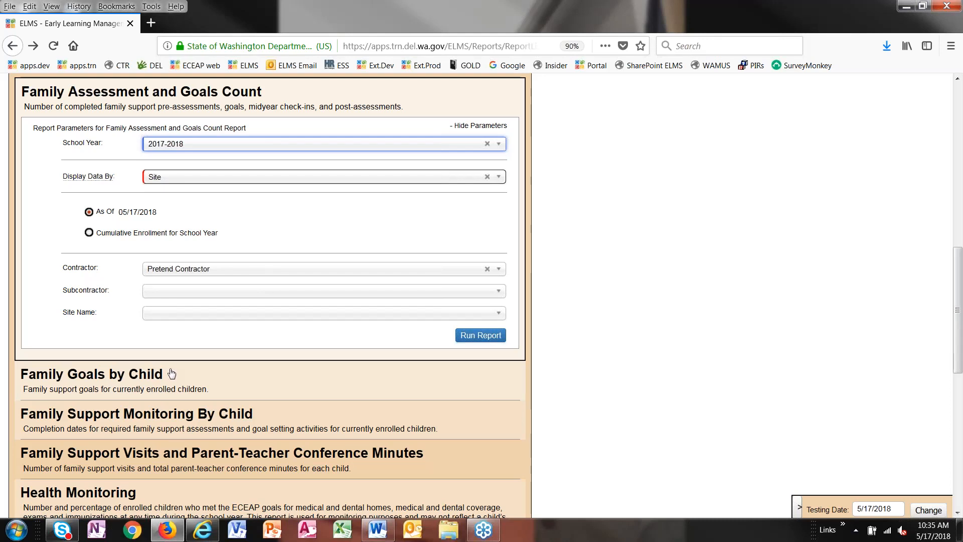
left_click(167, 375)
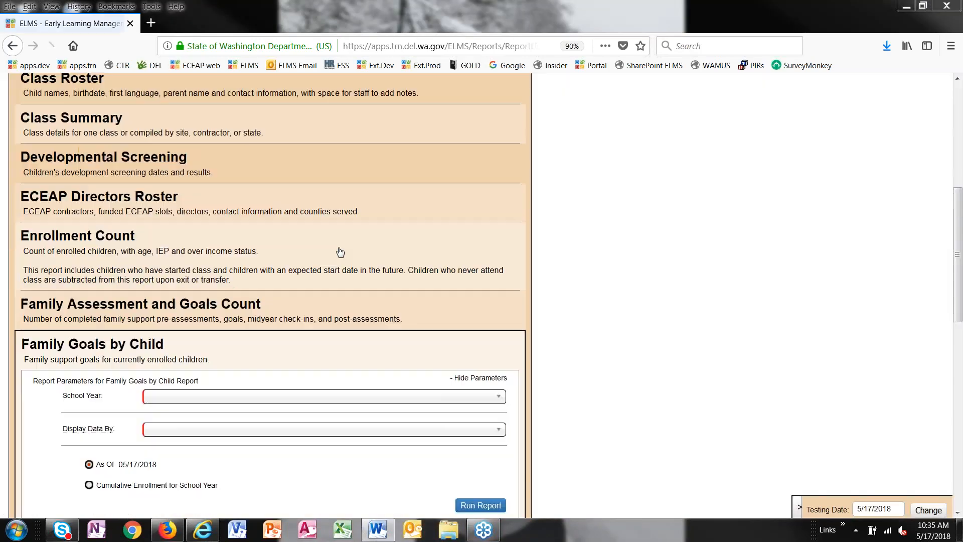
left_click(173, 396)
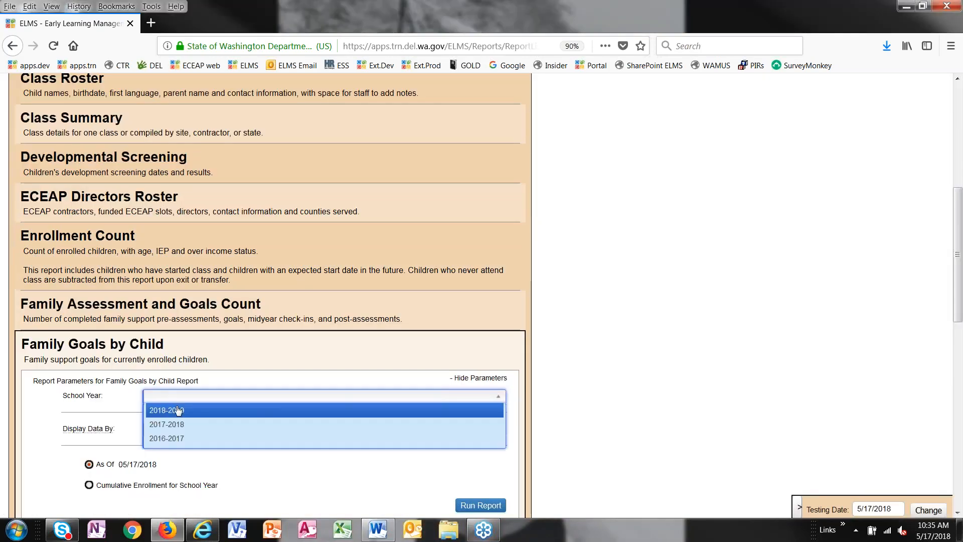
left_click(178, 425)
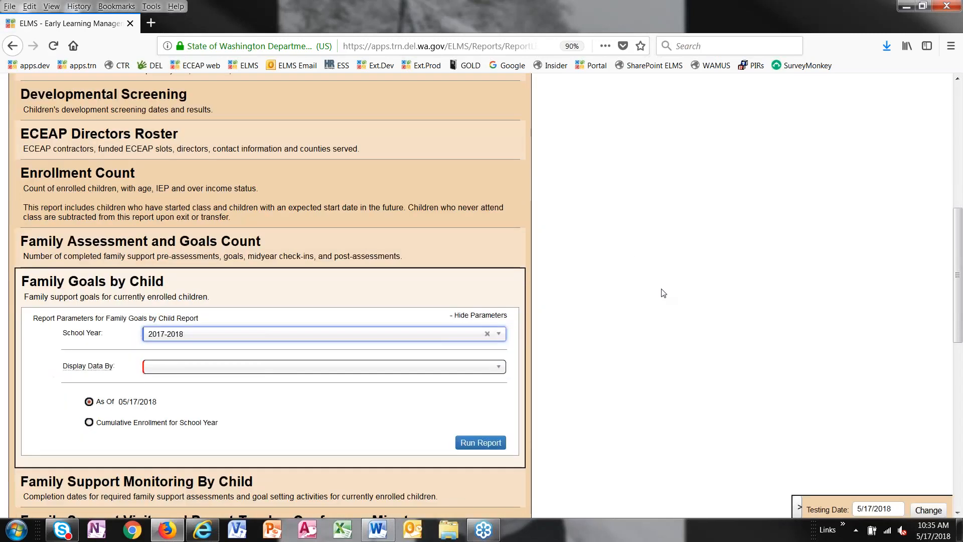
scroll(660, 293, "down", 1)
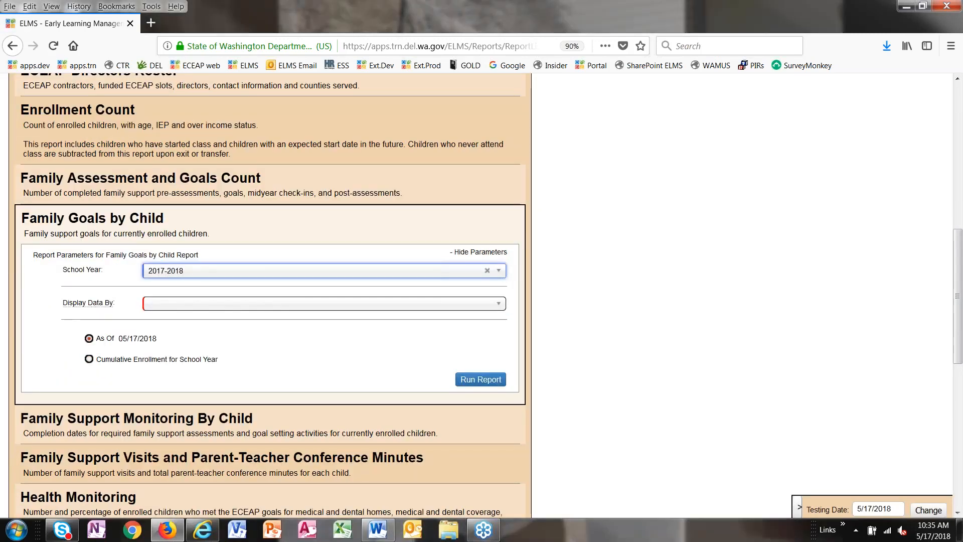
left_click(174, 304)
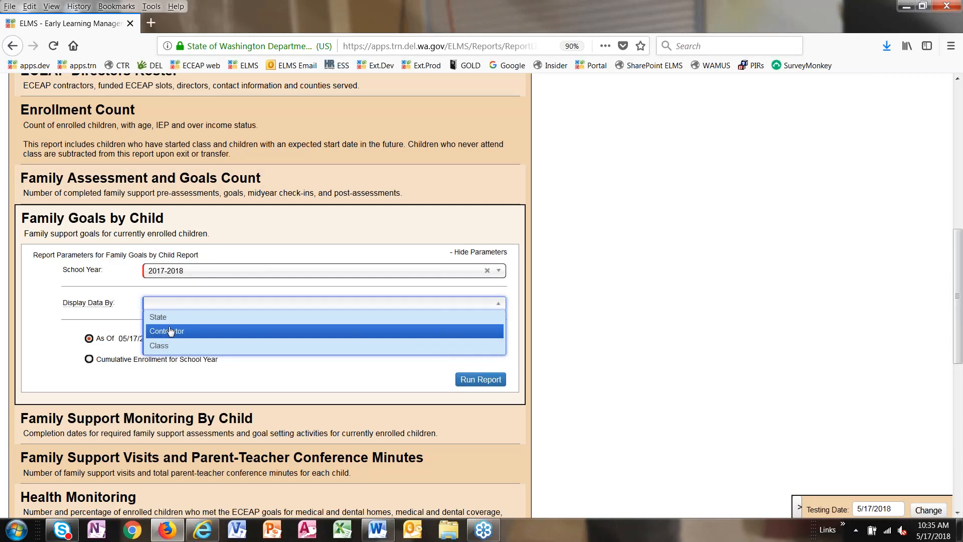
left_click(171, 331)
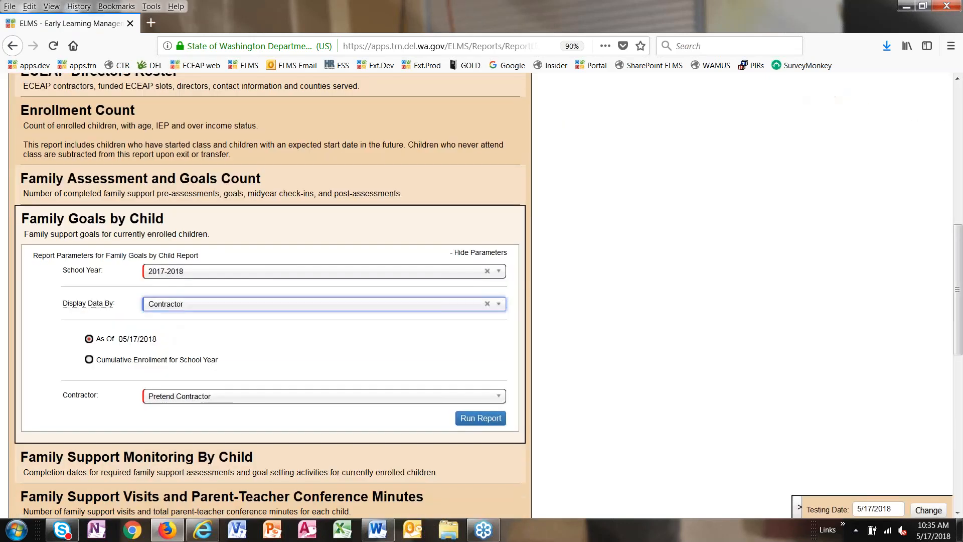
Keep the Contractor display, choose Cumulative Enrollment for School Year, and run the Family Goals by Child report.
left_click(196, 305)
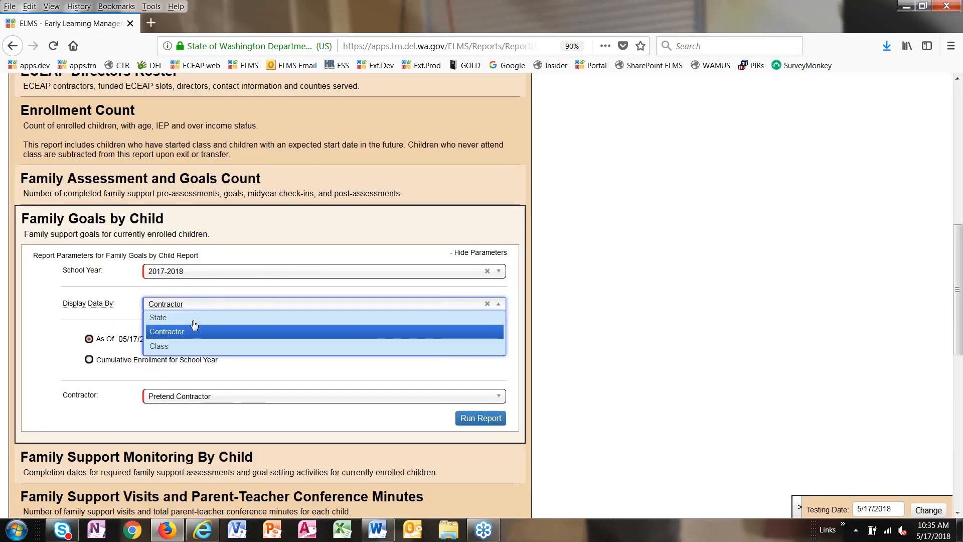
left_click(650, 310)
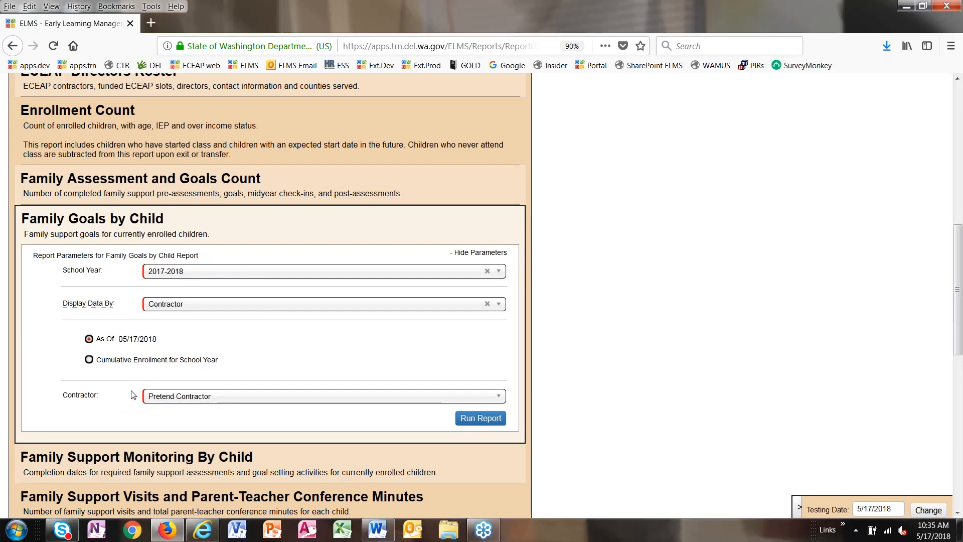
left_click(89, 360)
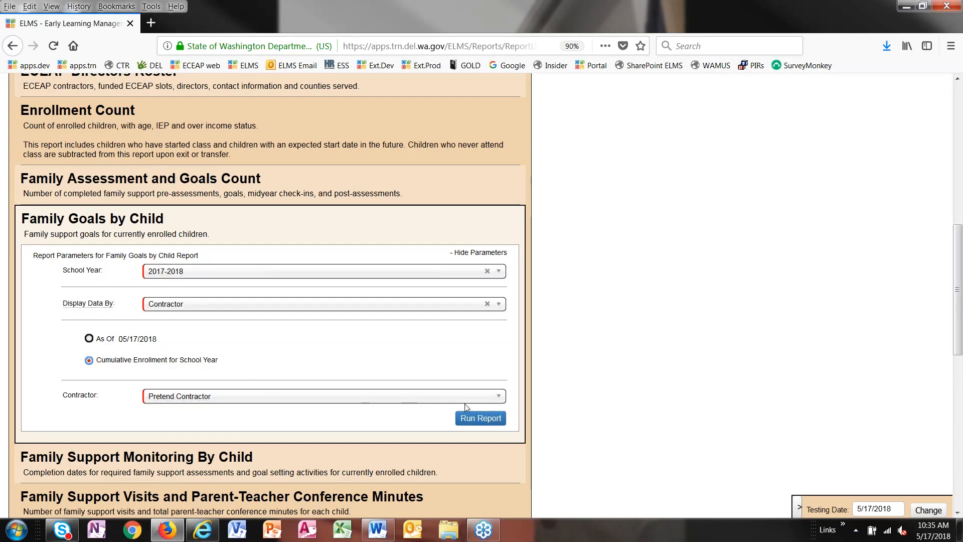
left_click(474, 417)
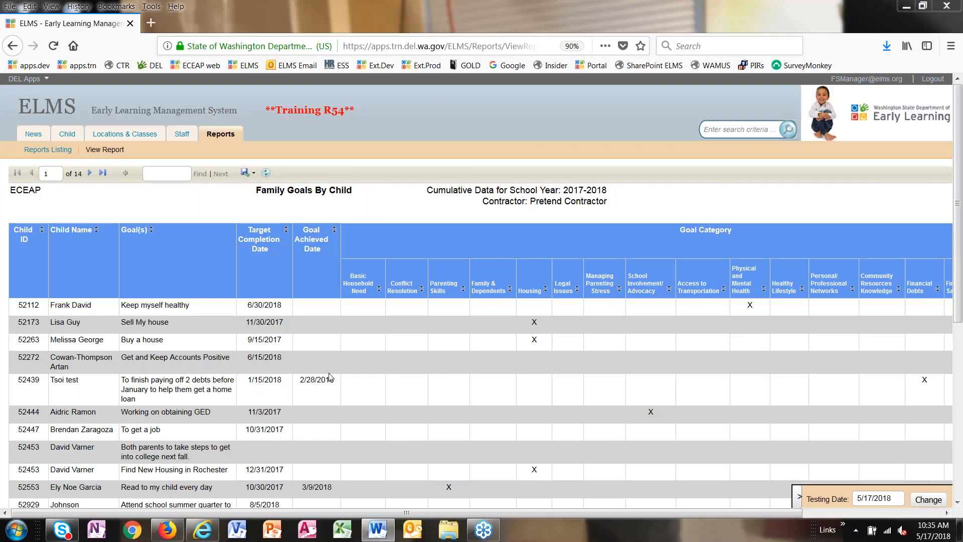
Examine the goal achieved date and goal description for the goal about paying off 2 debts.
left_click_drag(333, 380, 296, 383)
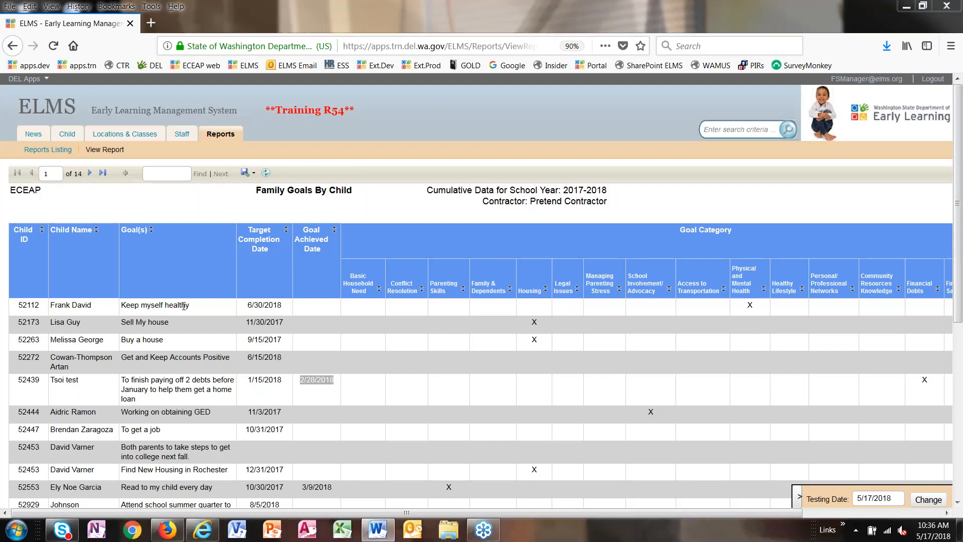
left_click(161, 340)
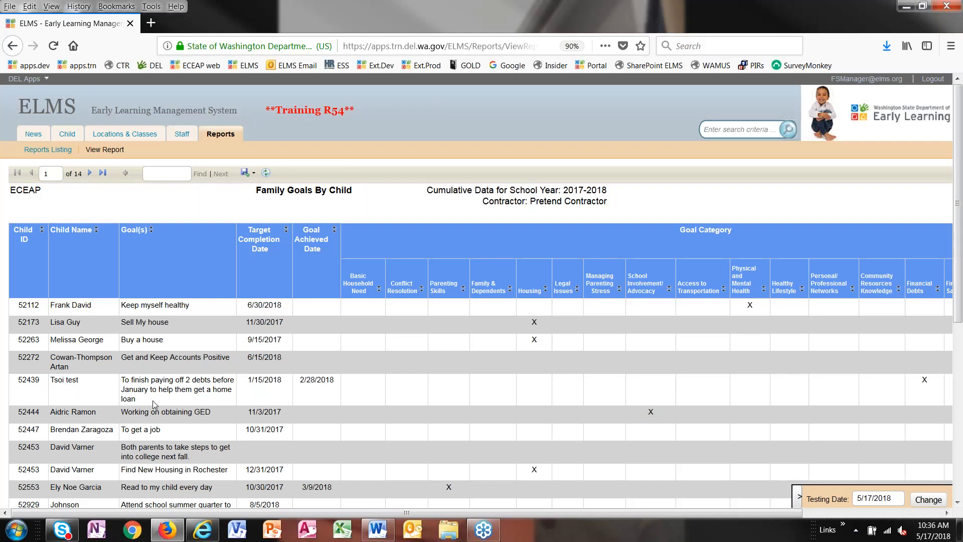
left_click_drag(155, 397, 121, 380)
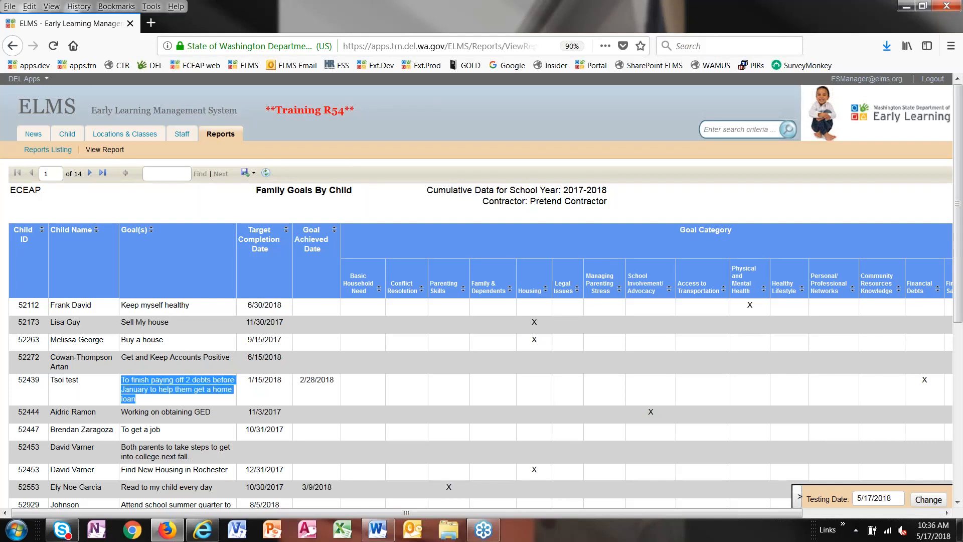
left_click(176, 398)
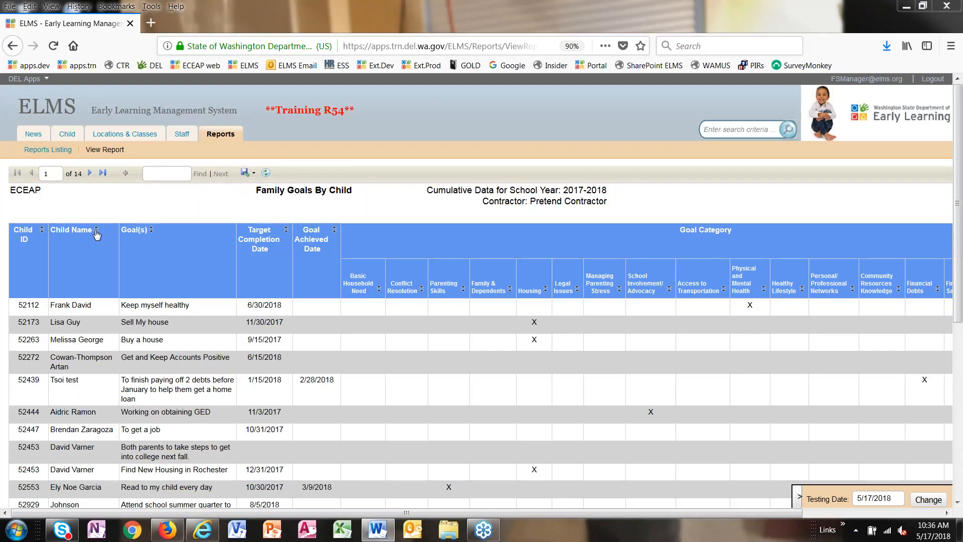
Sort the family goals by child name, and rerun the report from its parameters with the same cumulative 2017-2018 settings.
left_click(96, 232)
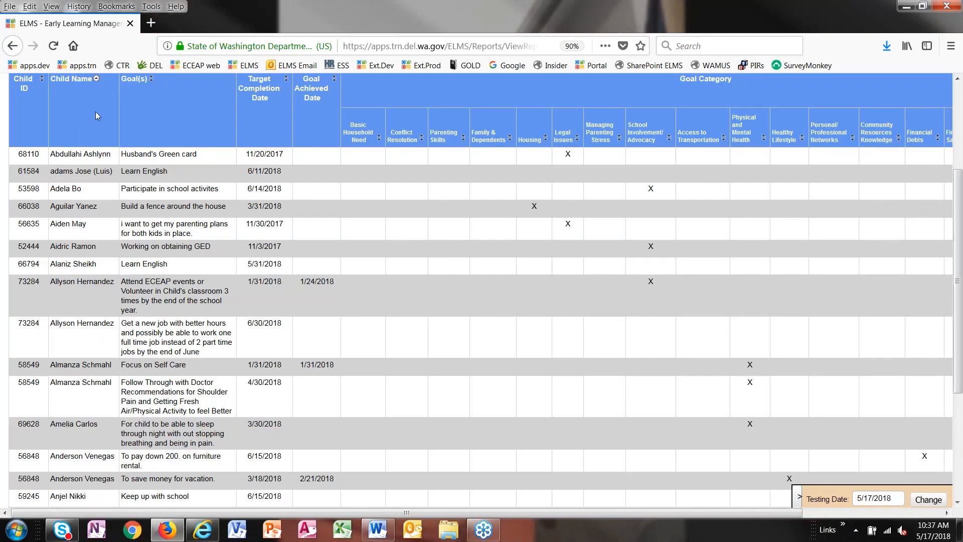
left_click(96, 79)
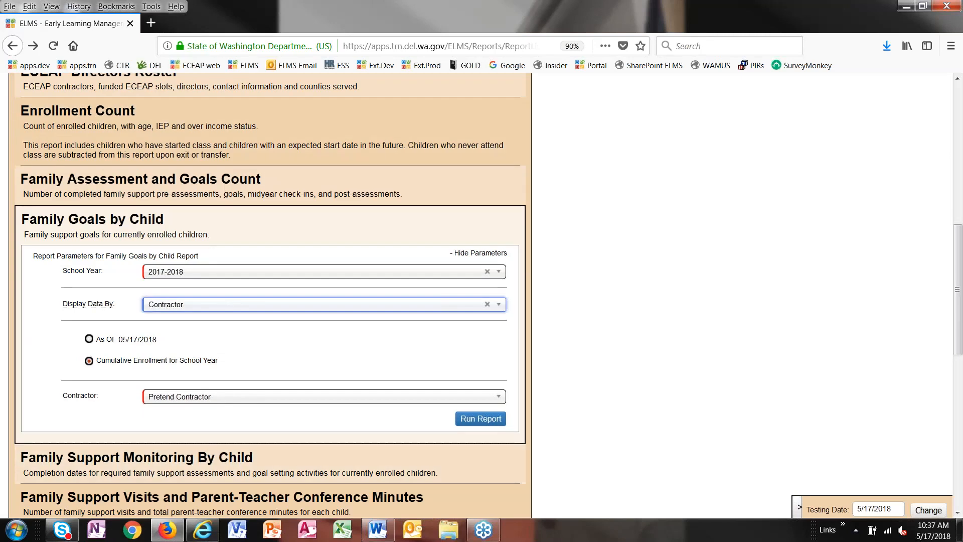
left_click(471, 420)
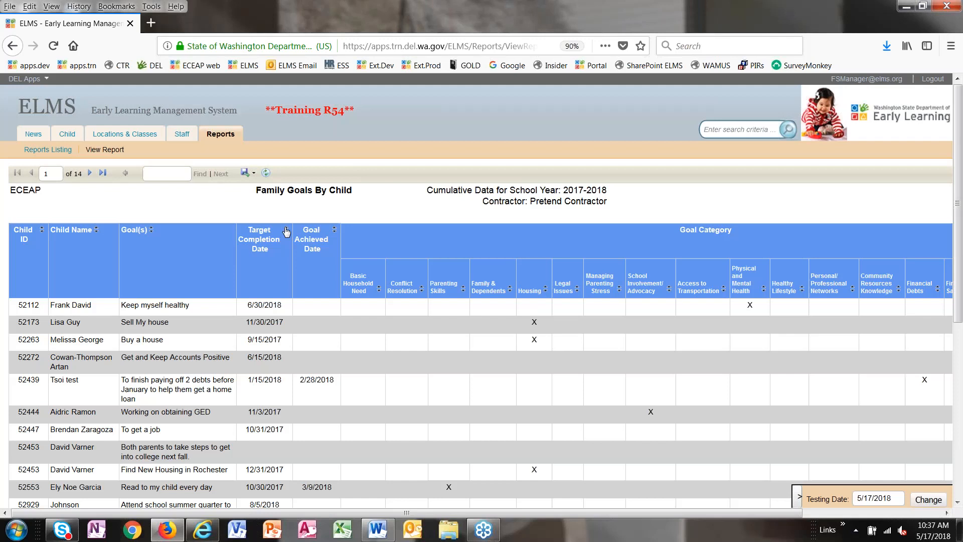
Sort the family goals by target completion date with the latest dates first, and check the report's page count.
left_click(286, 232)
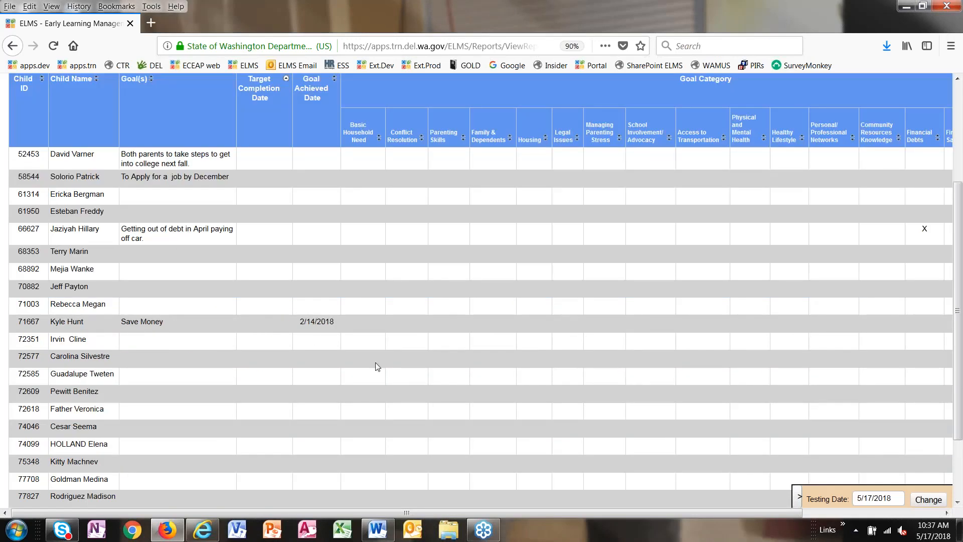
left_click(287, 81)
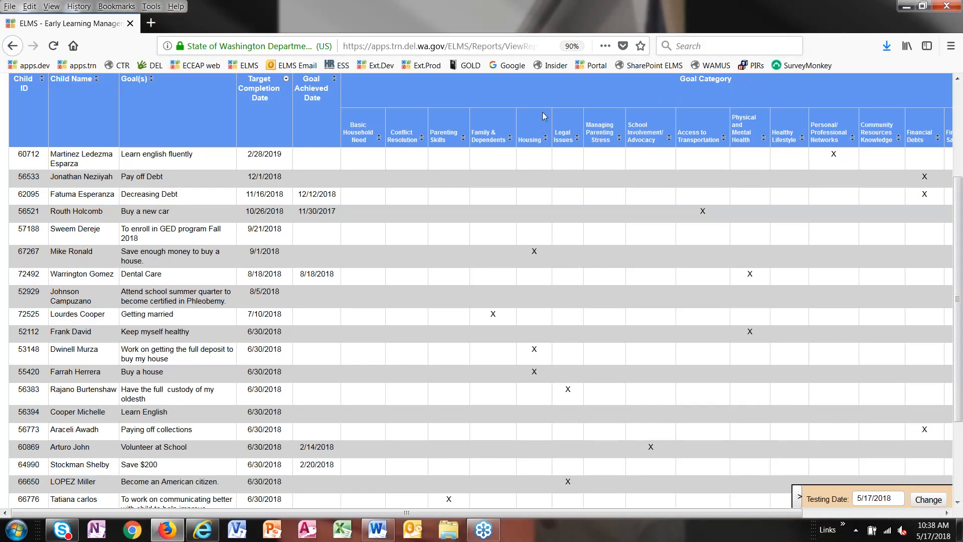
scroll(537, 130, "down", 3)
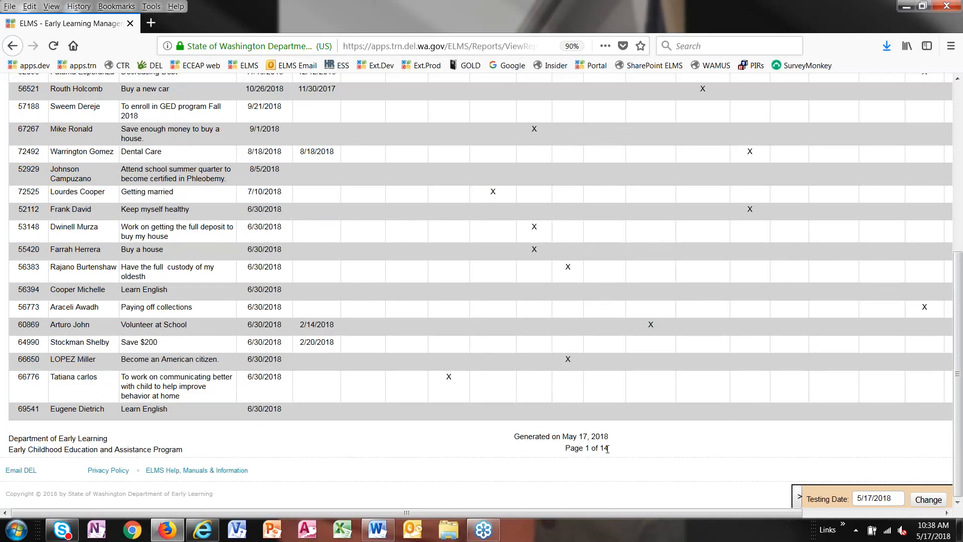
triple_click(568, 450)
scroll(525, 227, "up", 5)
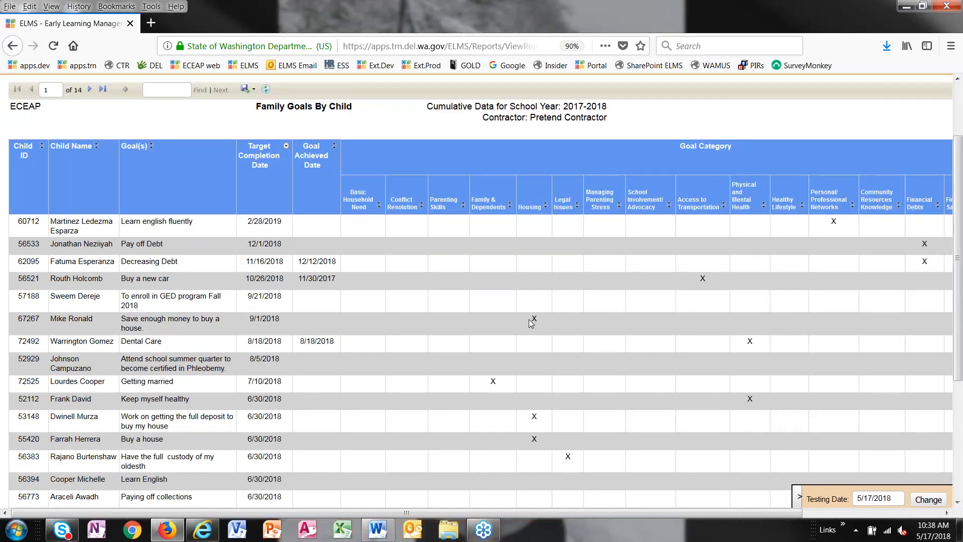
Sort the report by the Housing goal category with housing goals first, review them, and reverse the sort order.
left_click(548, 206)
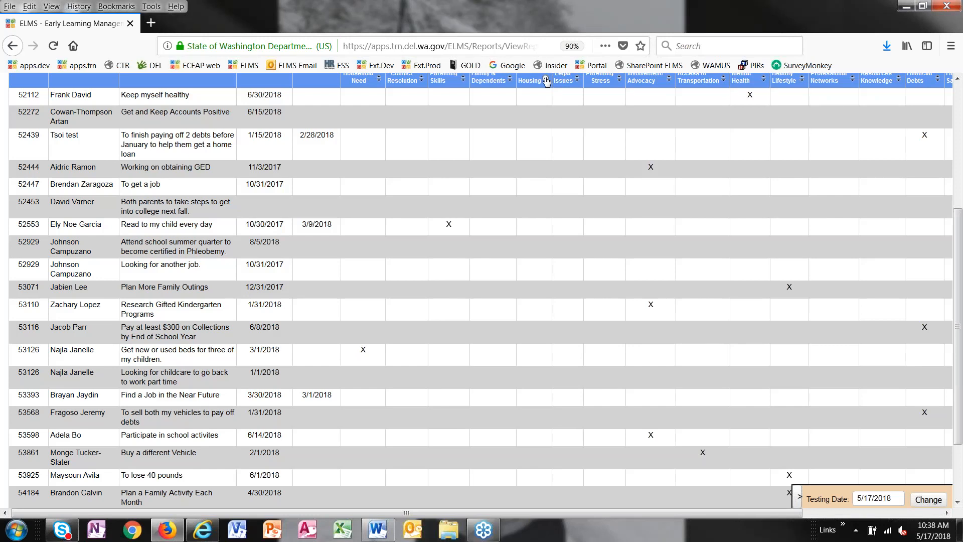
left_click(546, 79)
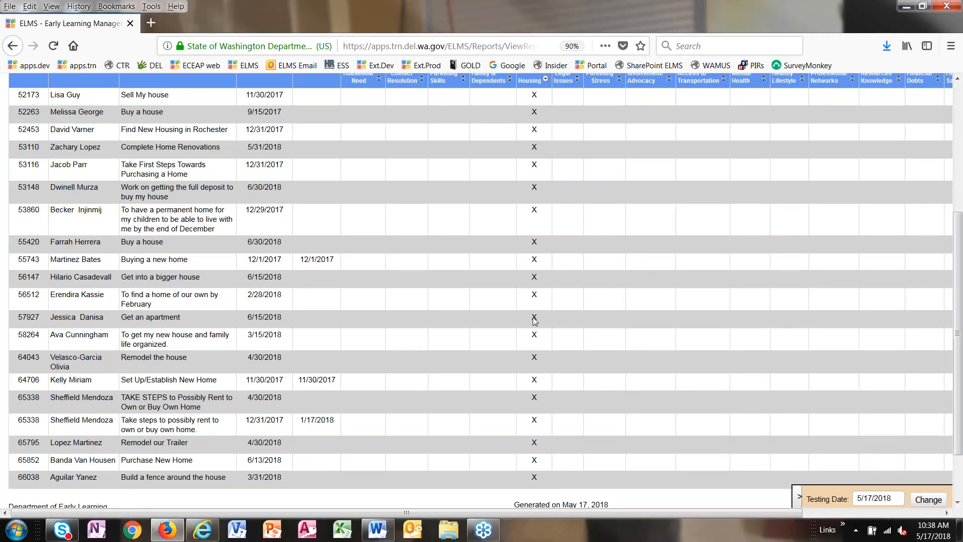
scroll(535, 316, "up", 3)
scroll(535, 305, "up", 1)
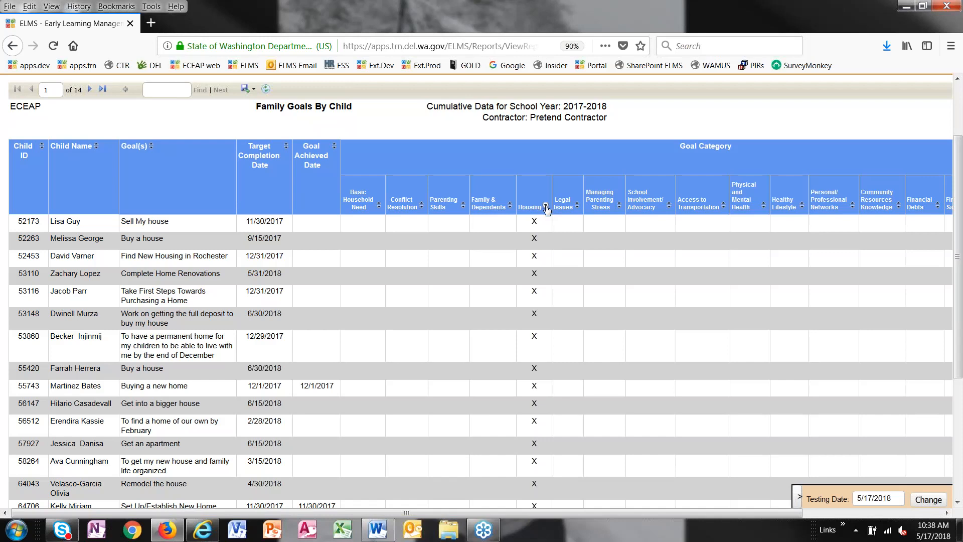
left_click(546, 207)
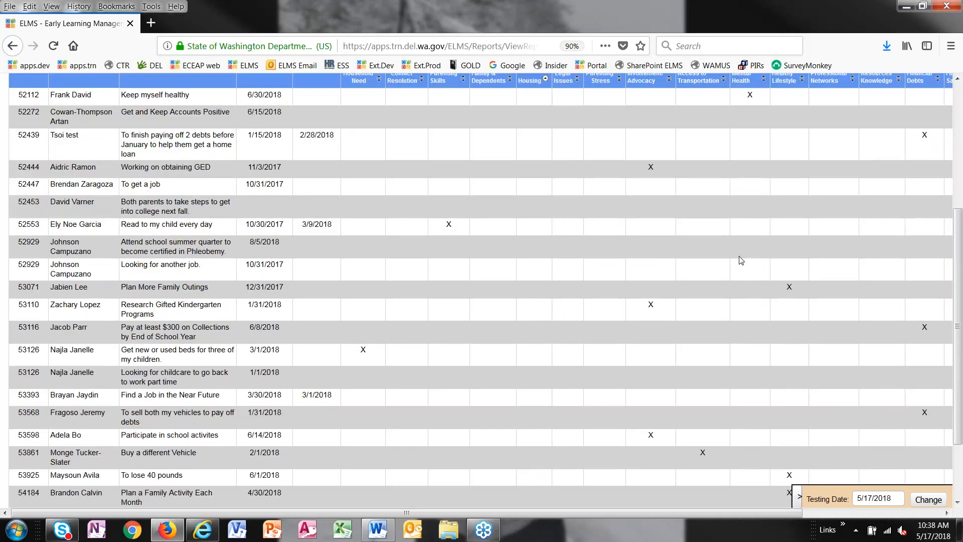
Check which export formats are offered for the Family Goals By Child report, without exporting it.
scroll(742, 260, "up", 5)
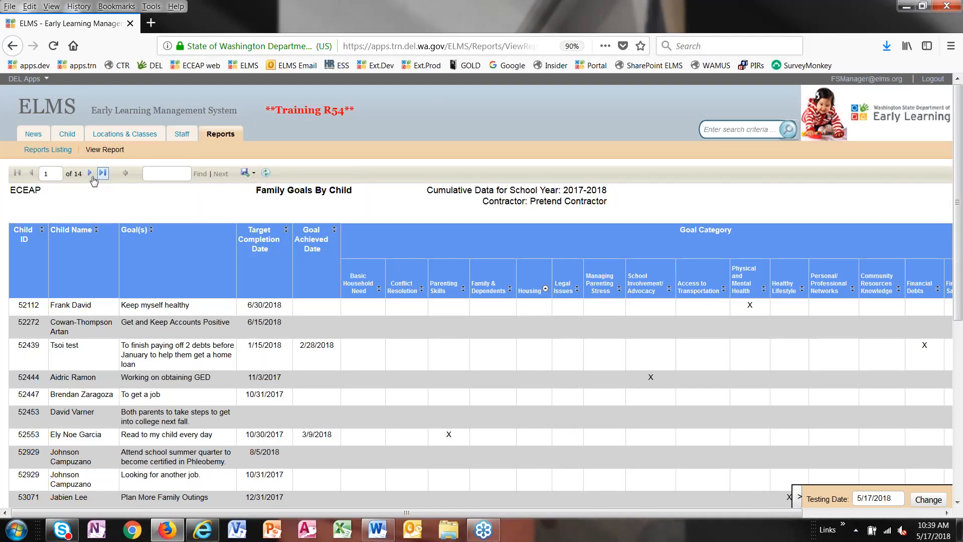
left_click(250, 175)
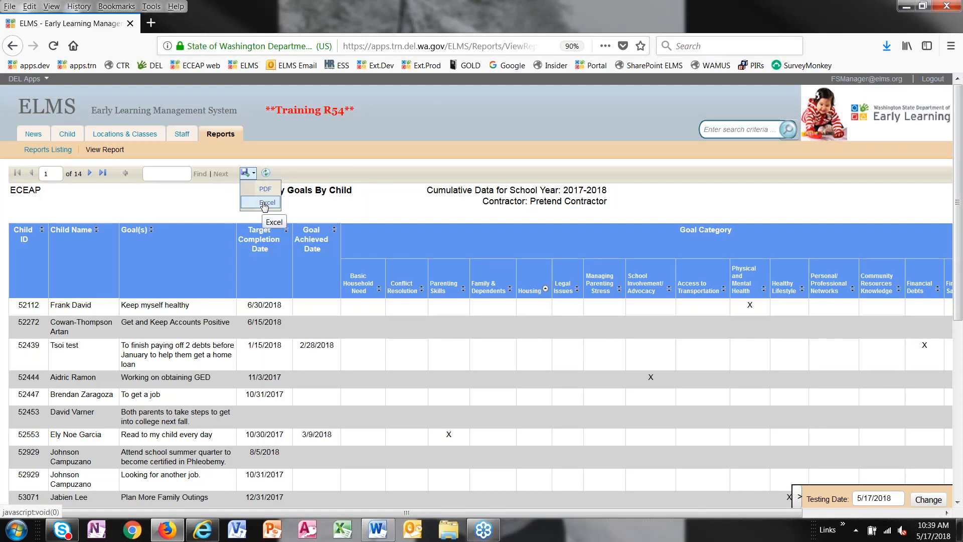
left_click(324, 191)
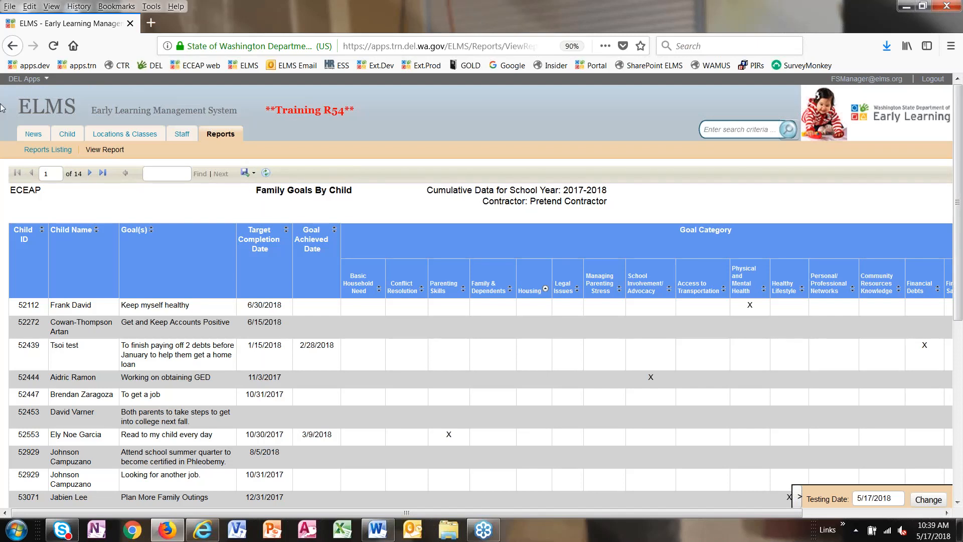
mouse_move(25, 80)
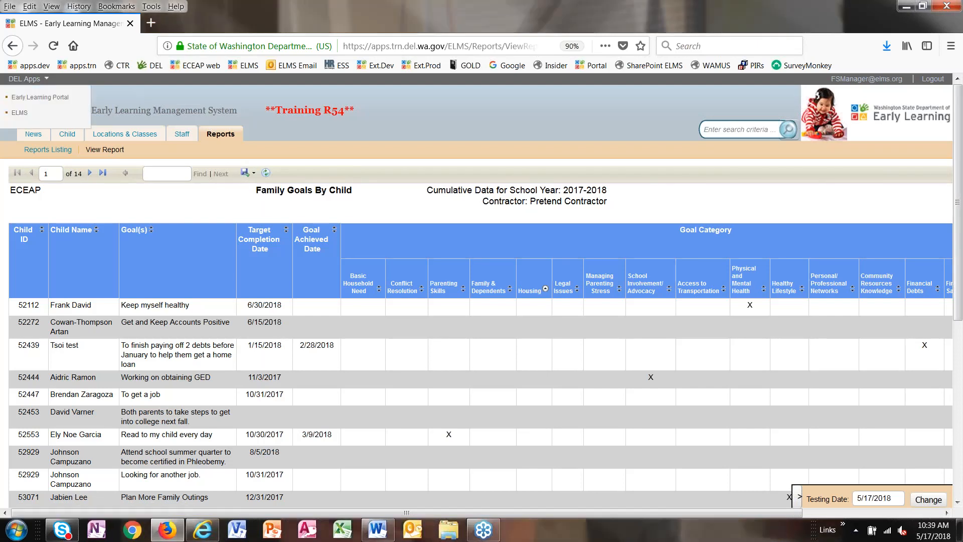
Open the parameters of the Family Assessment and Goals Count report and set the school year to 2018-2019.
left_click(221, 134)
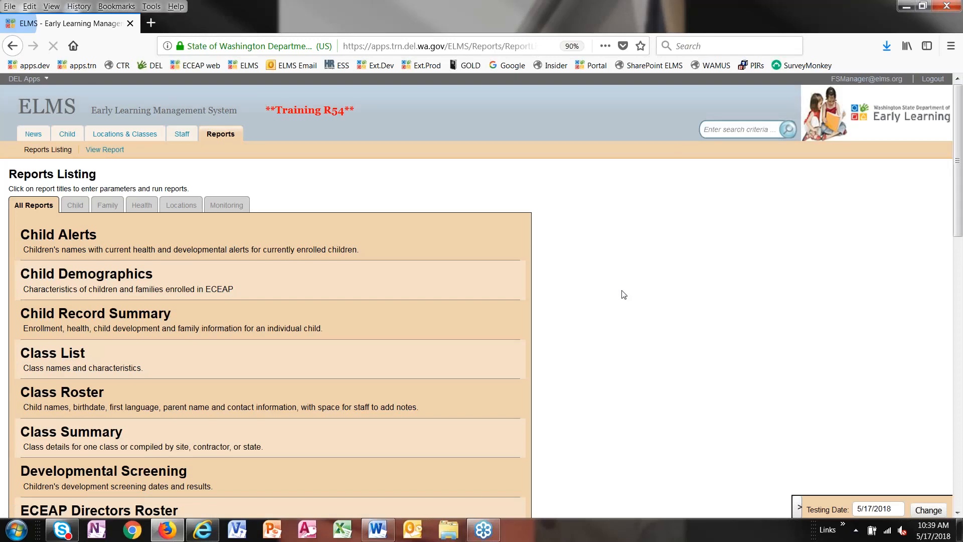
scroll(622, 282, "down", 5)
scroll(622, 284, "down", 3)
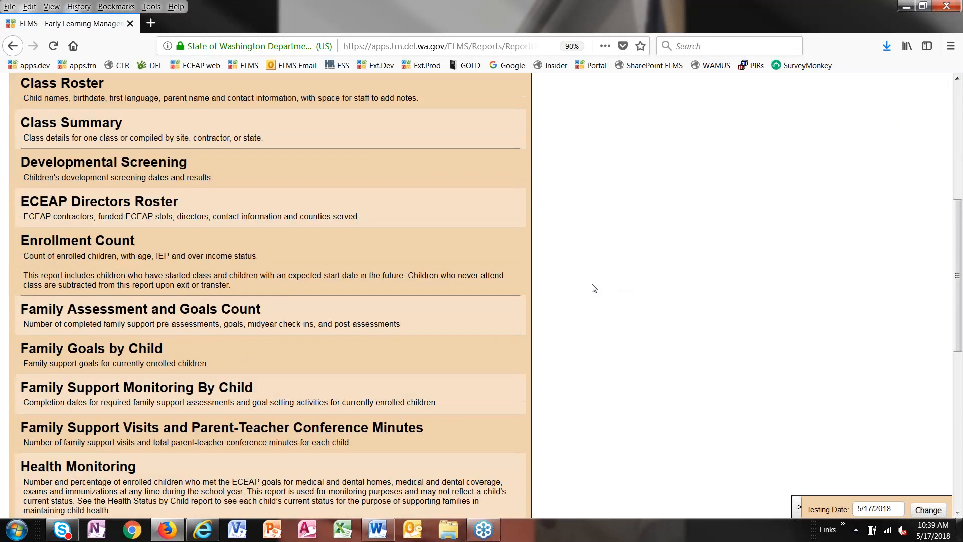
left_click(157, 304)
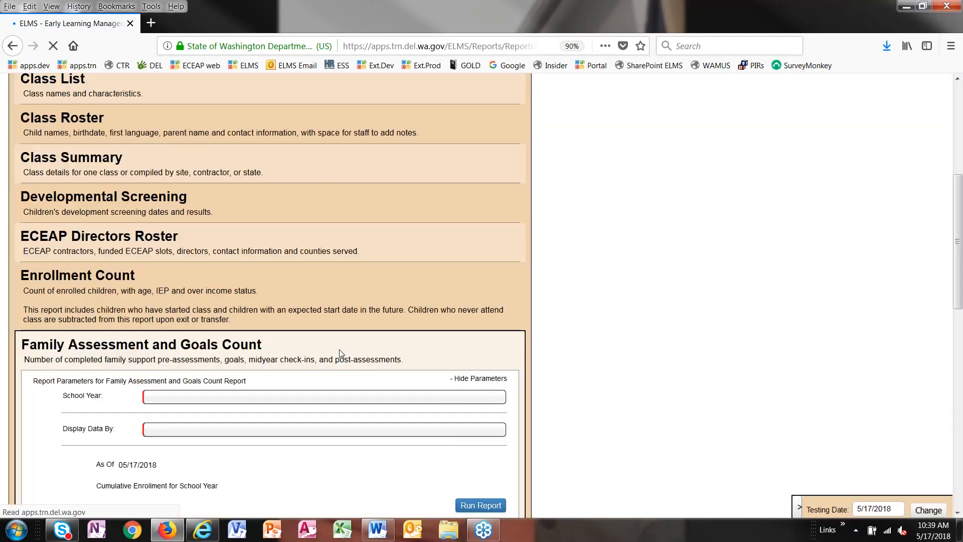
left_click(280, 397)
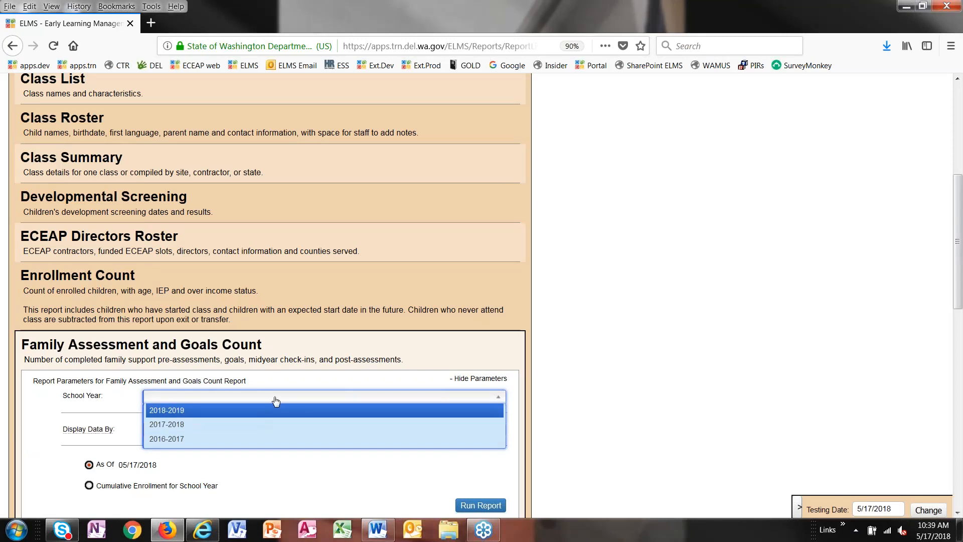
left_click(259, 418)
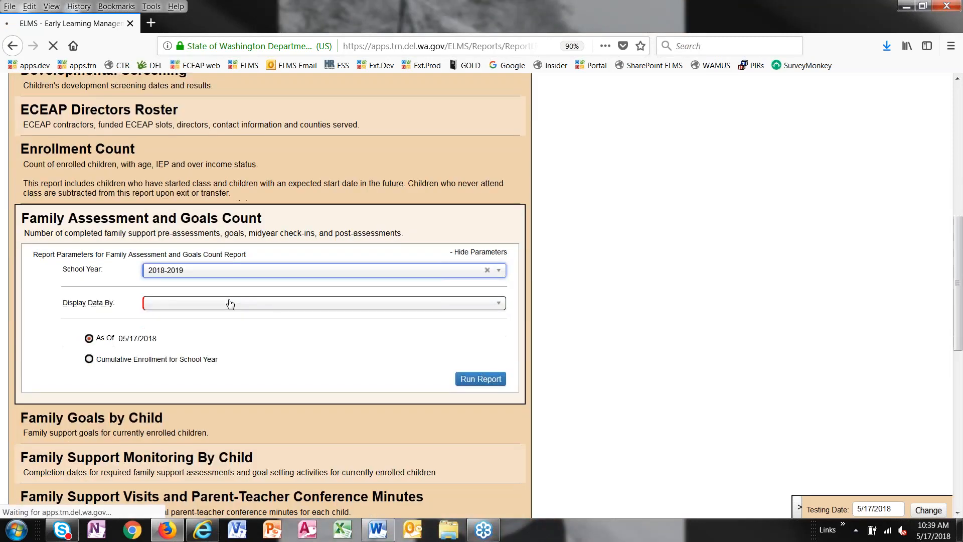
Display the count data by Site, choose Woodstock Elementary under Pretend Contractor, and run the report.
left_click(230, 304)
left_click(208, 329)
left_click(157, 431)
left_click(156, 457)
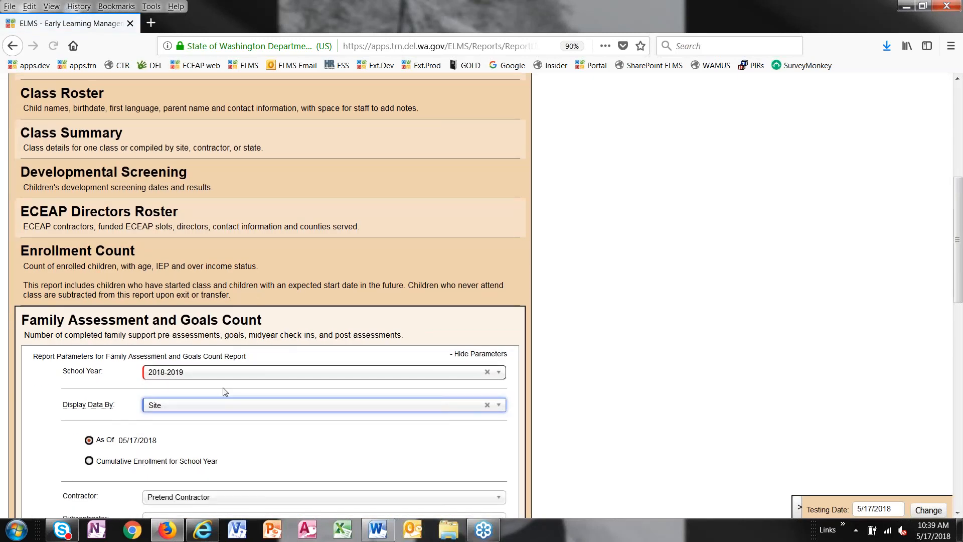
scroll(221, 390, "down", 3)
left_click(204, 376)
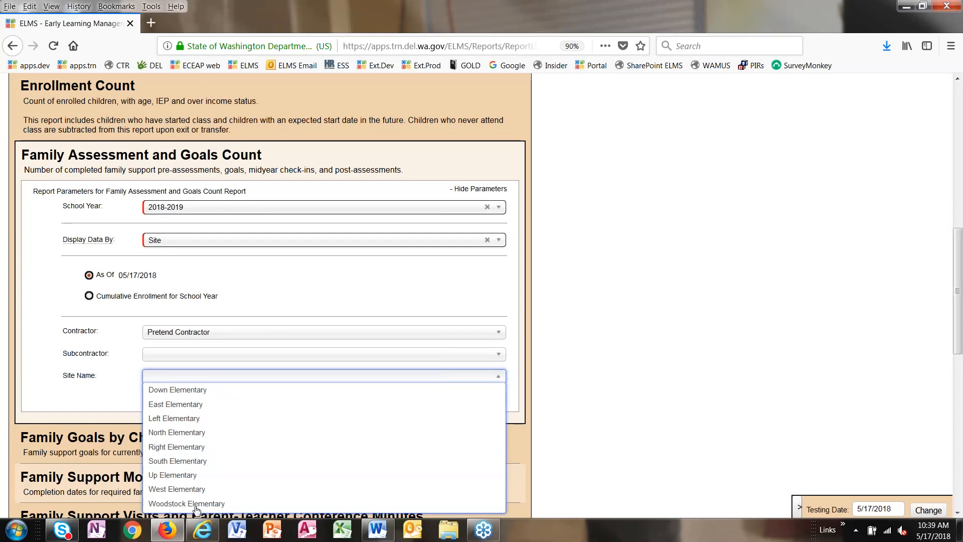
left_click(483, 504)
left_click(482, 397)
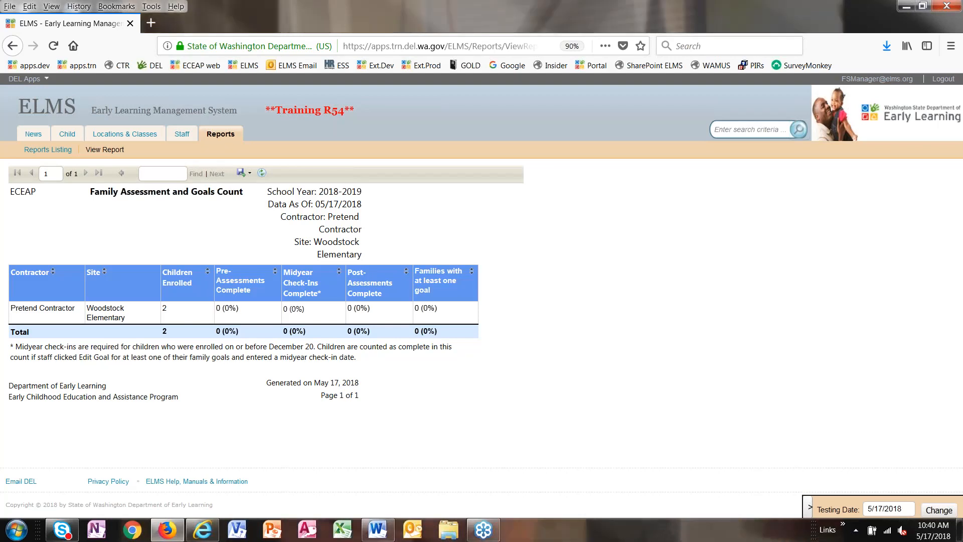
Return to the reports listing and run Family Support Monitoring By Child with data displayed by Contractor for Pretend Contractor.
left_click(11, 46)
left_click(611, 299)
scroll(611, 299, "down", 3)
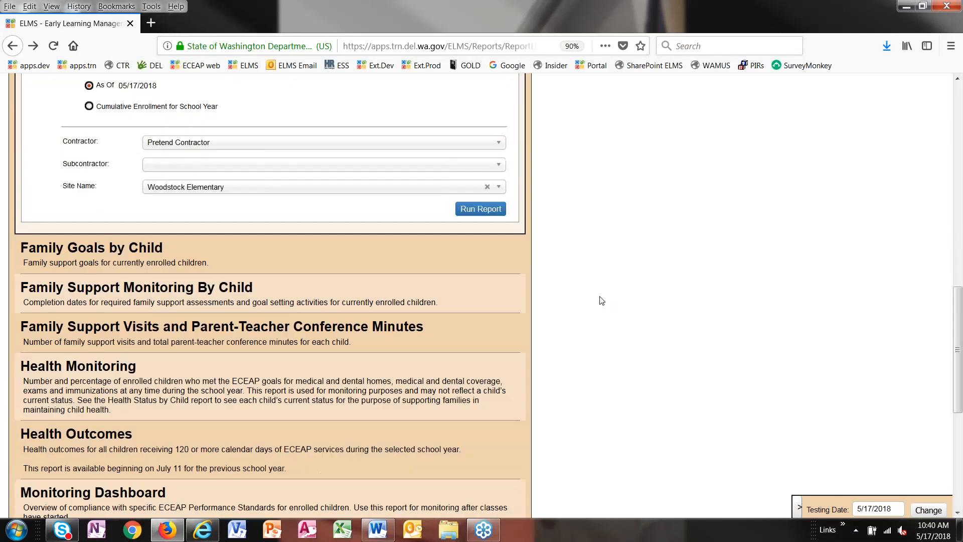
left_click(180, 295)
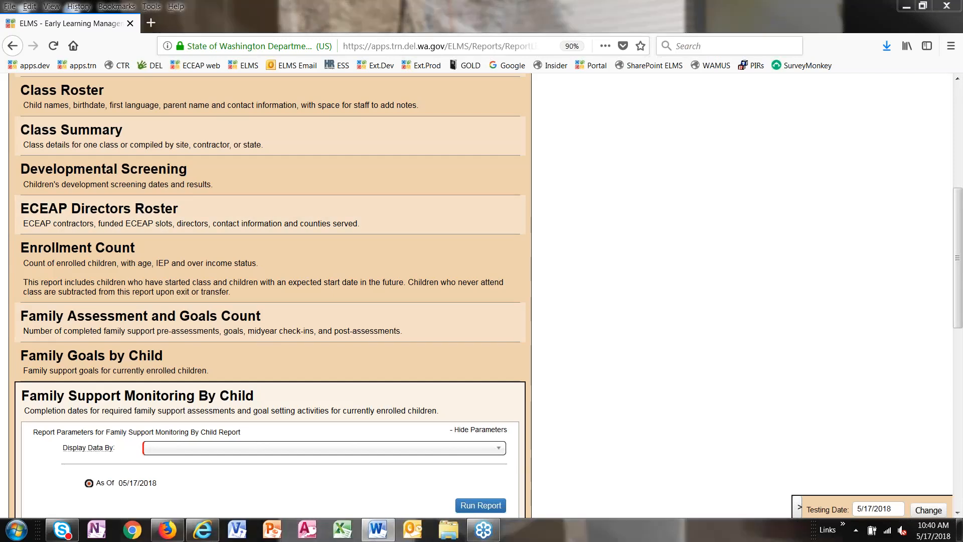
left_click(226, 448)
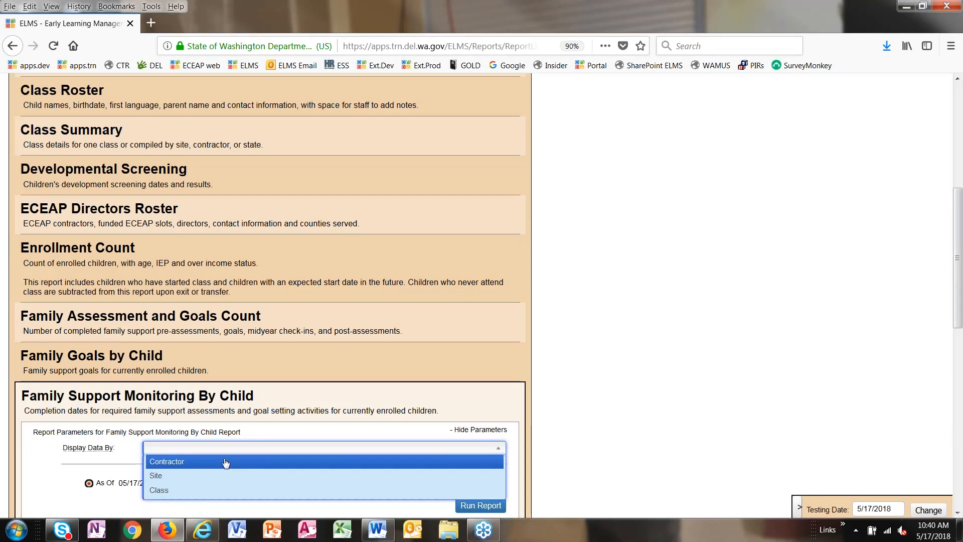
left_click(226, 461)
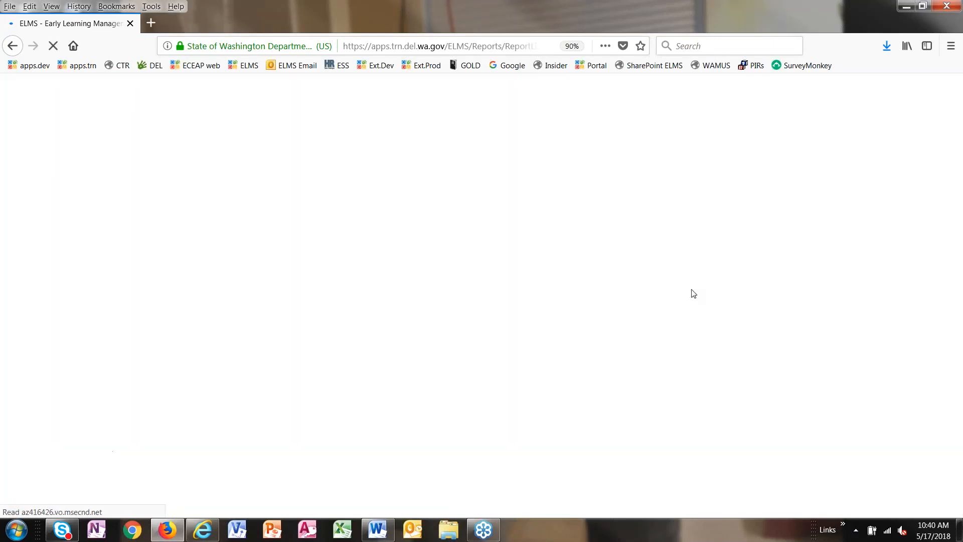
scroll(678, 296, "down", 2)
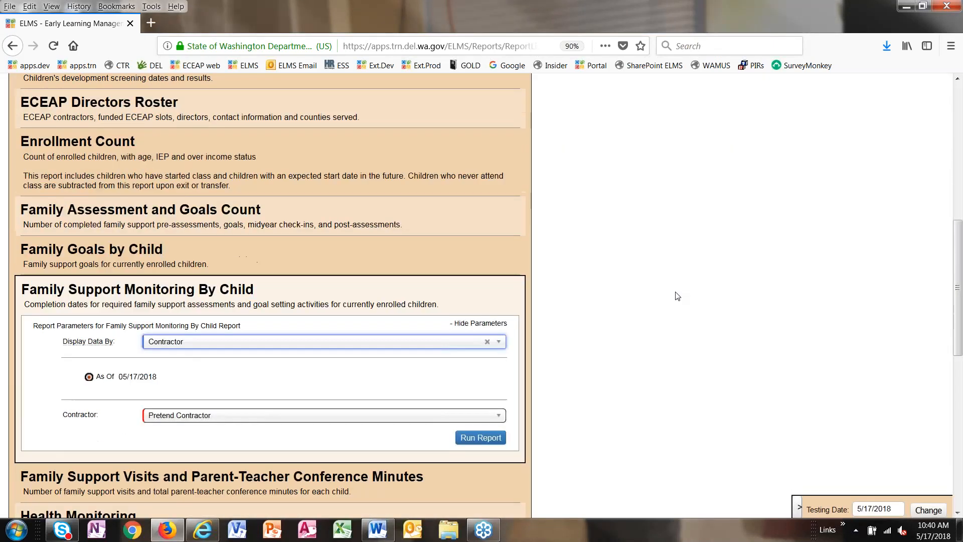
scroll(653, 316, "down", 2)
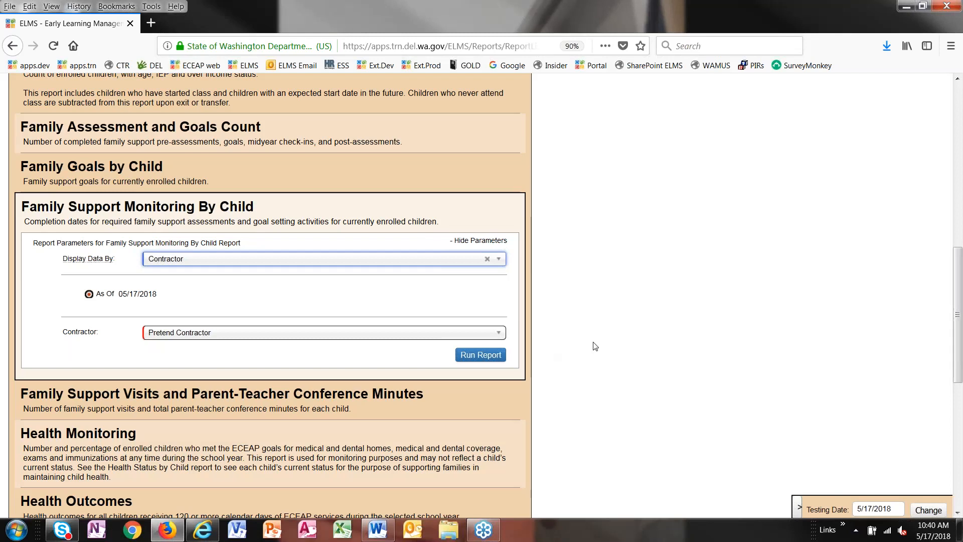
left_click(494, 358)
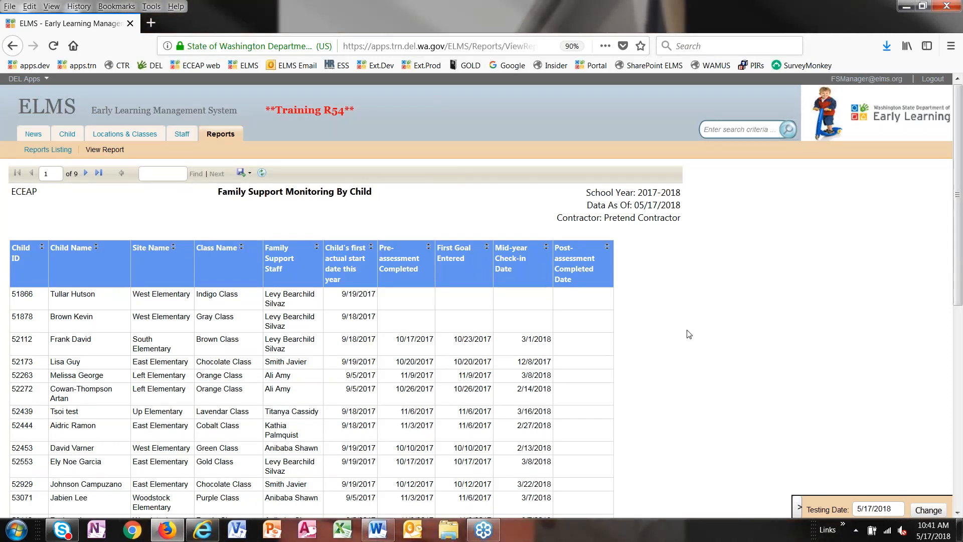
Review the start, pre-assessment, first goal and mid-year check-in dates for the children on the monitoring report's first page.
scroll(689, 334, "down", 3)
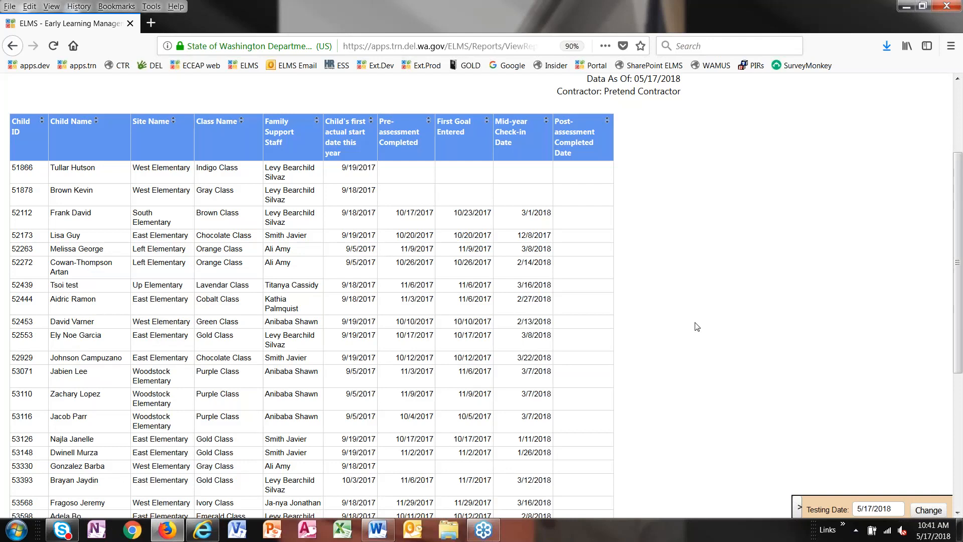
scroll(697, 327, "up", 2)
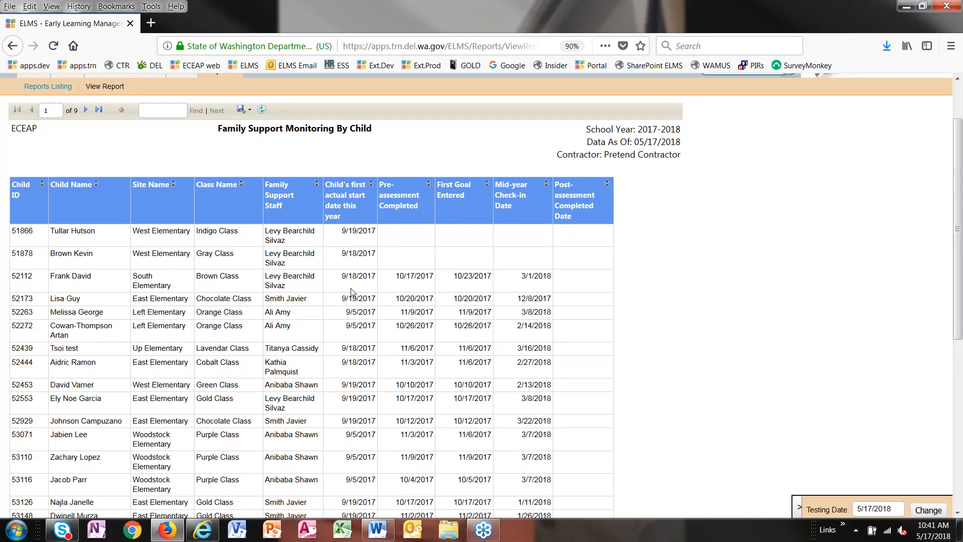
left_click_drag(346, 284, 547, 279)
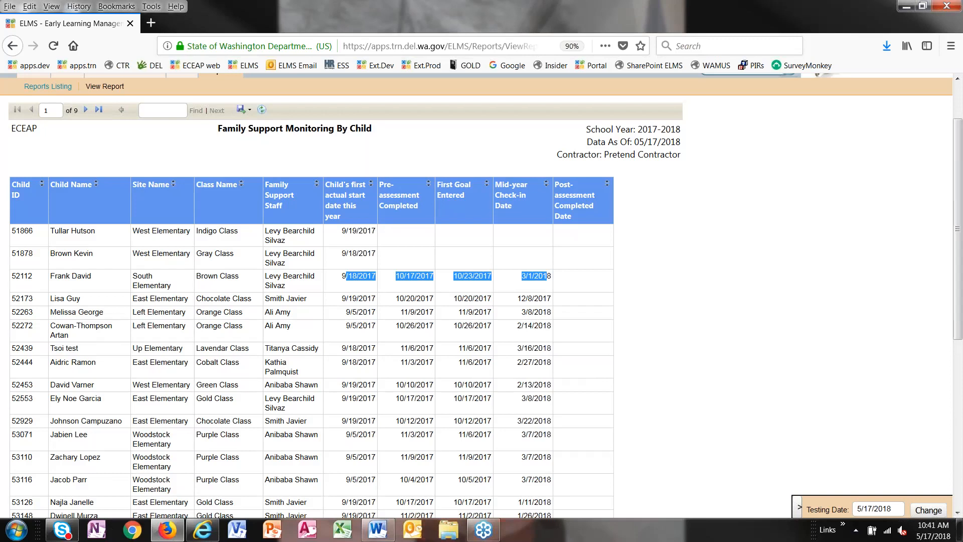
left_click(353, 236)
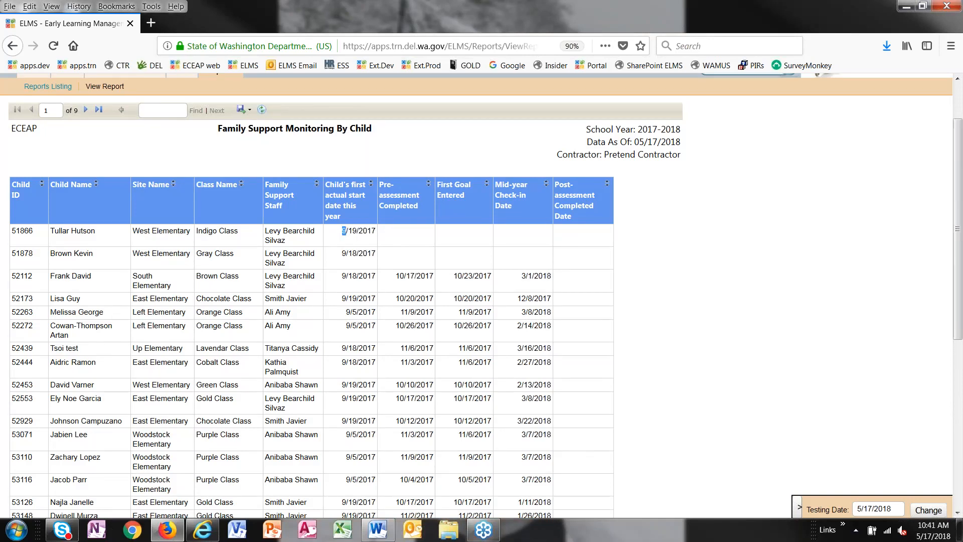
left_click_drag(346, 232, 367, 254)
left_click(369, 255)
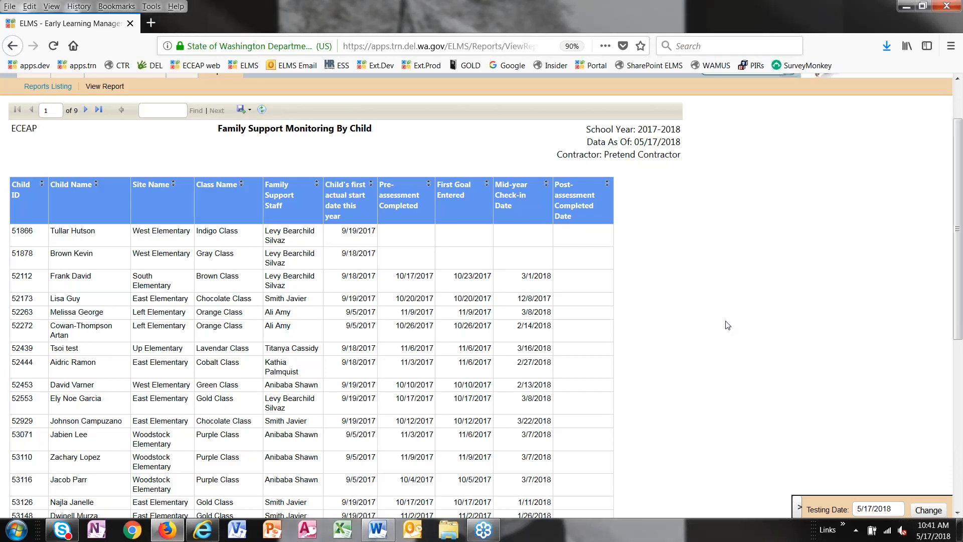
scroll(727, 326, "down", 5)
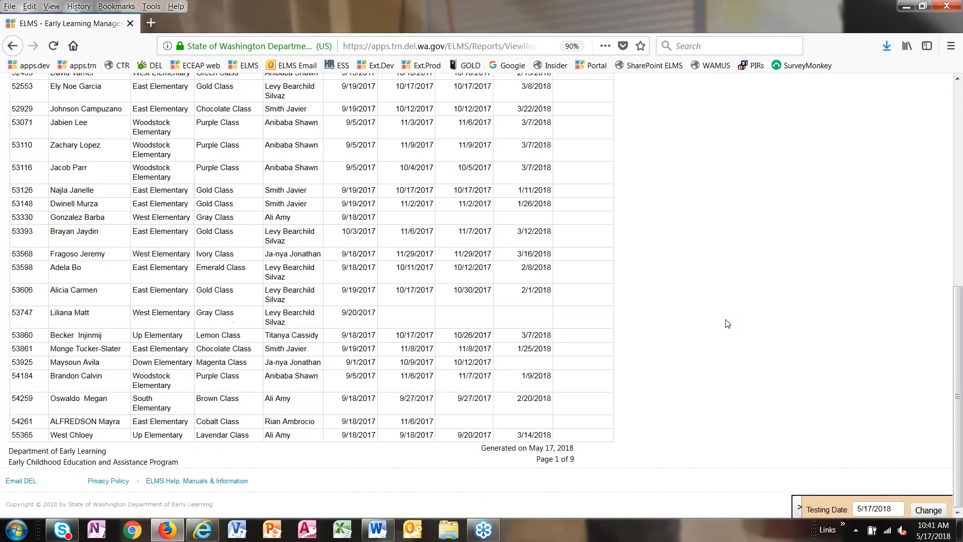
Sort the monitoring report by class name, re-sort it by family support staff, and examine the completion dates in the third child's row.
scroll(727, 323, "up", 7)
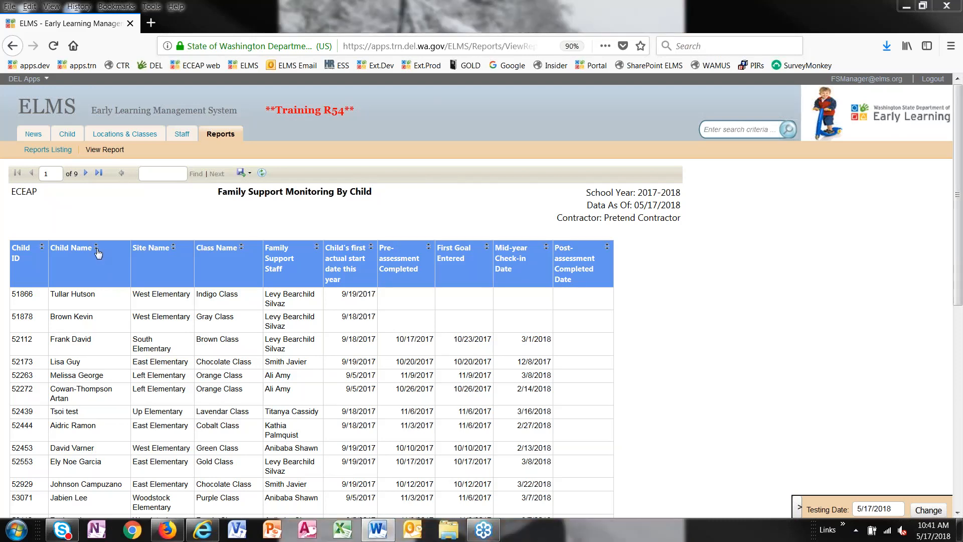
left_click(241, 248)
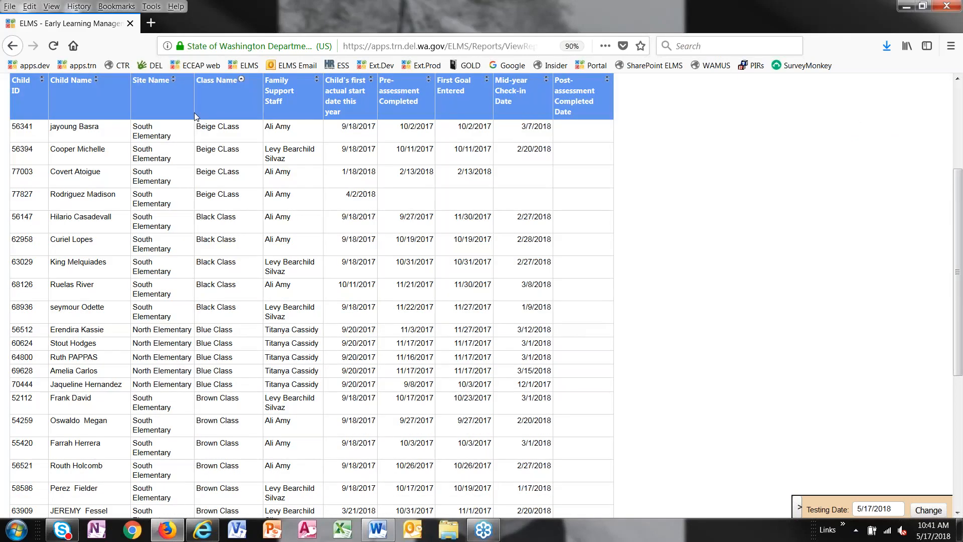
left_click(318, 80)
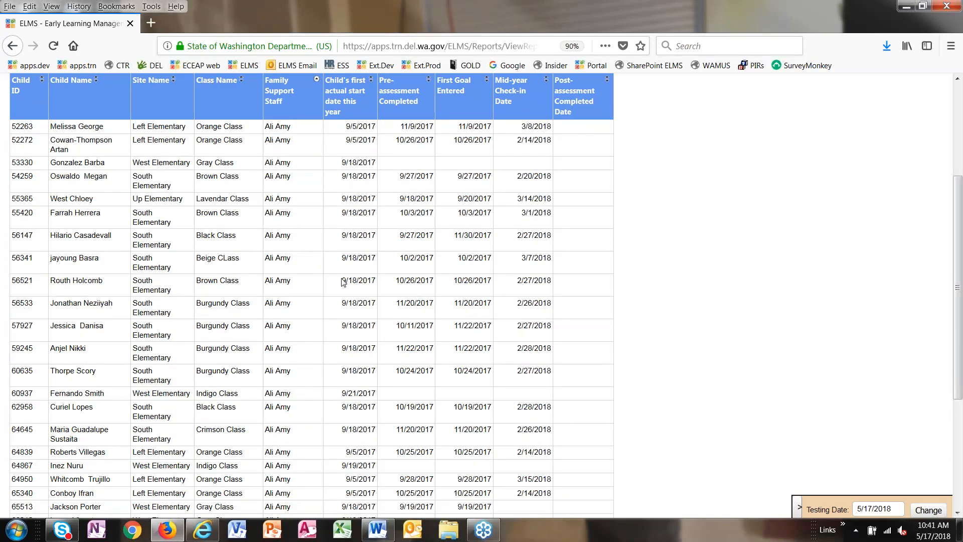
scroll(658, 290, "up", 3)
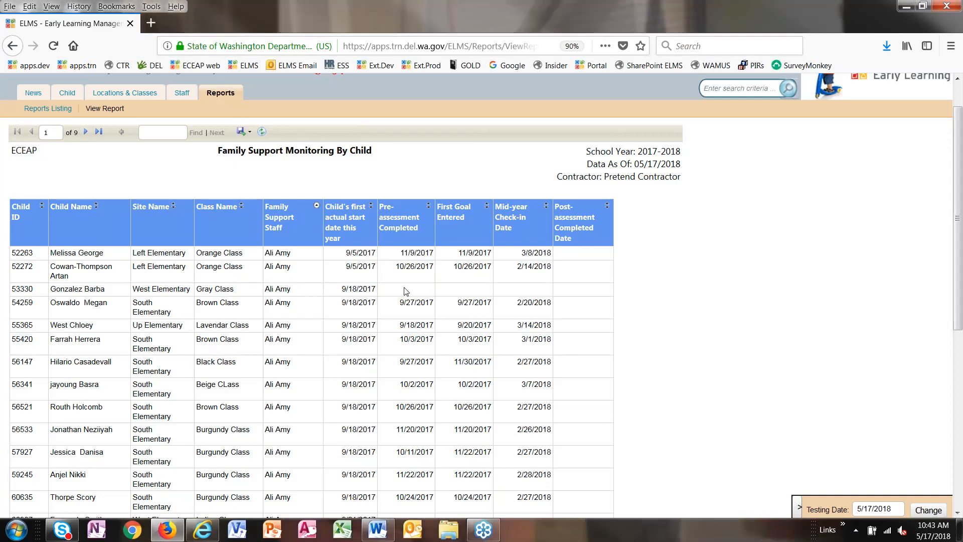
triple_click(542, 288)
left_click(586, 295)
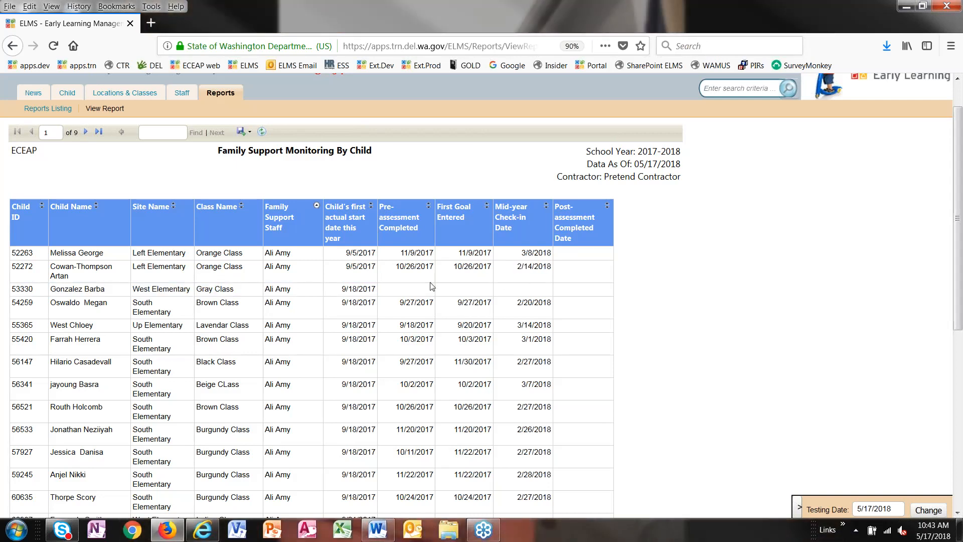